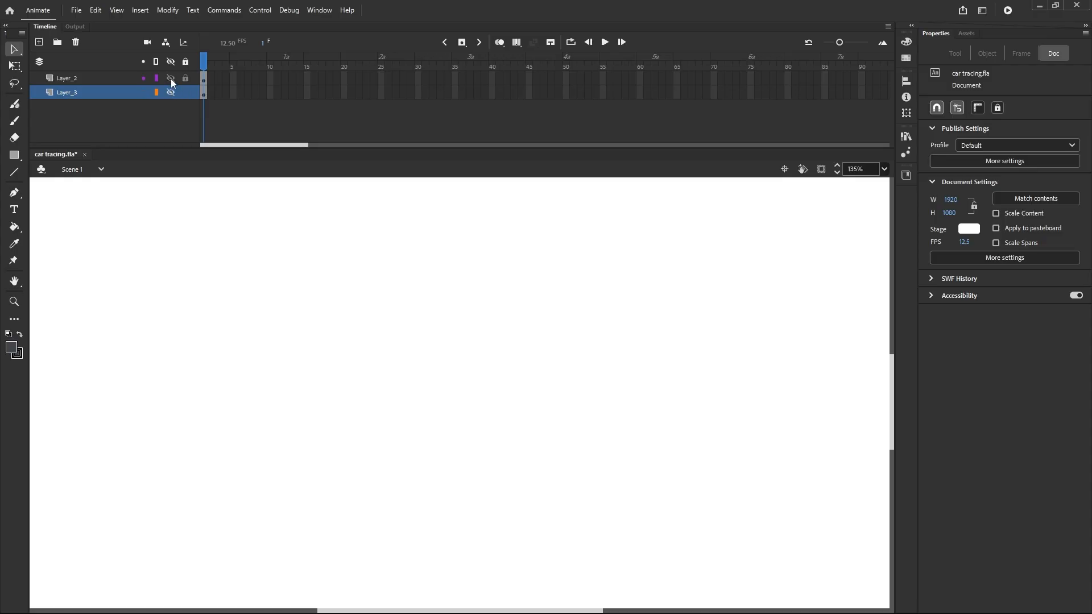
Make Layer_2 with the wheel and Layer_3 with the car body both visible on the stage
left_click(170, 78)
scroll(521, 340, "down", 2)
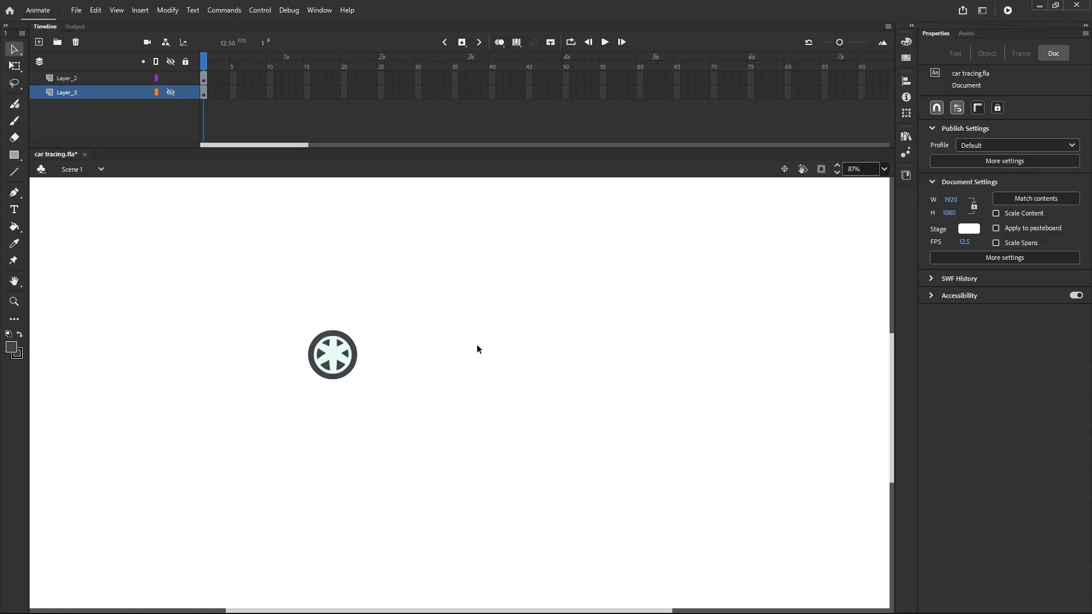
left_click(171, 78)
left_click(170, 92)
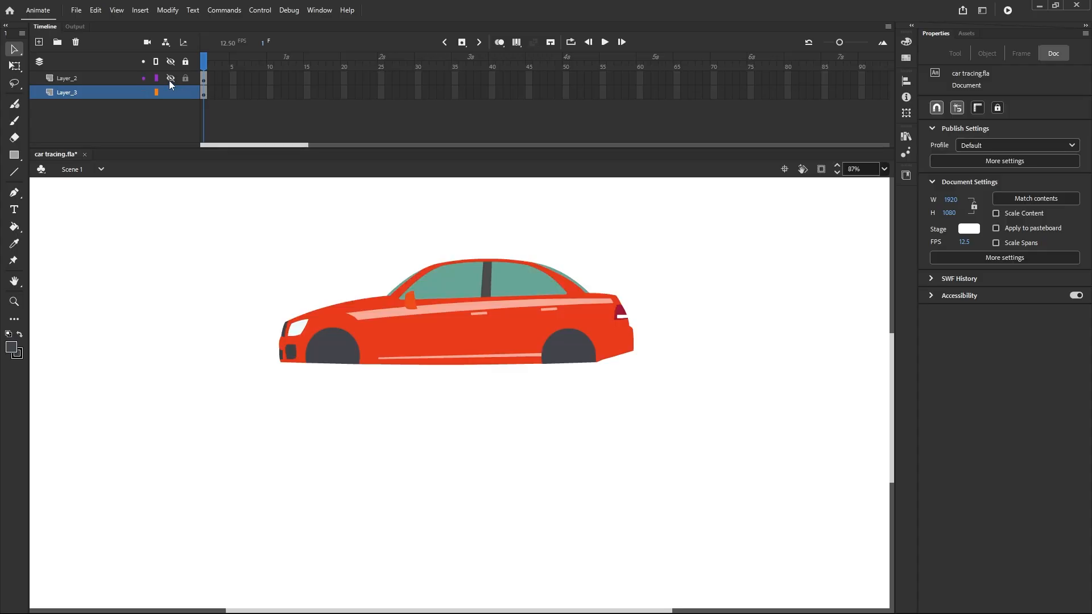
left_click(170, 79)
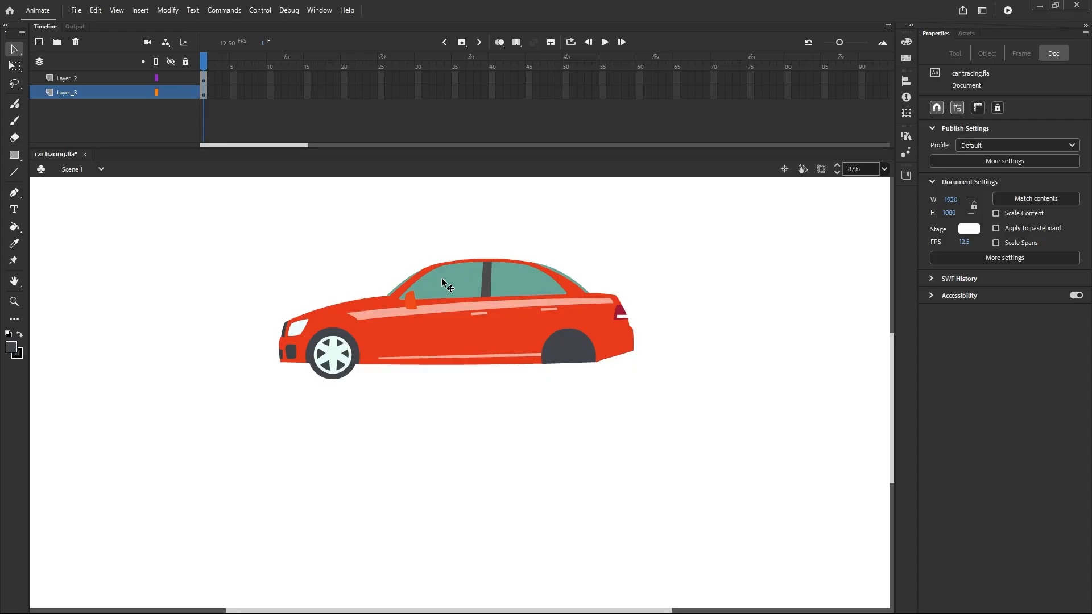
scroll(403, 288, "up", 2)
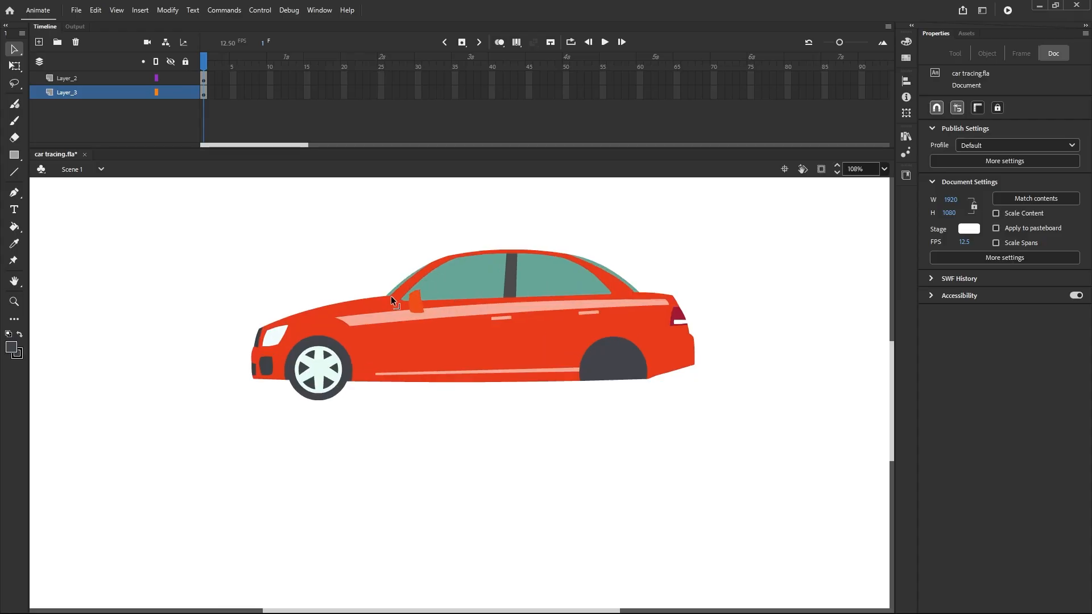
scroll(413, 303, "up", 1)
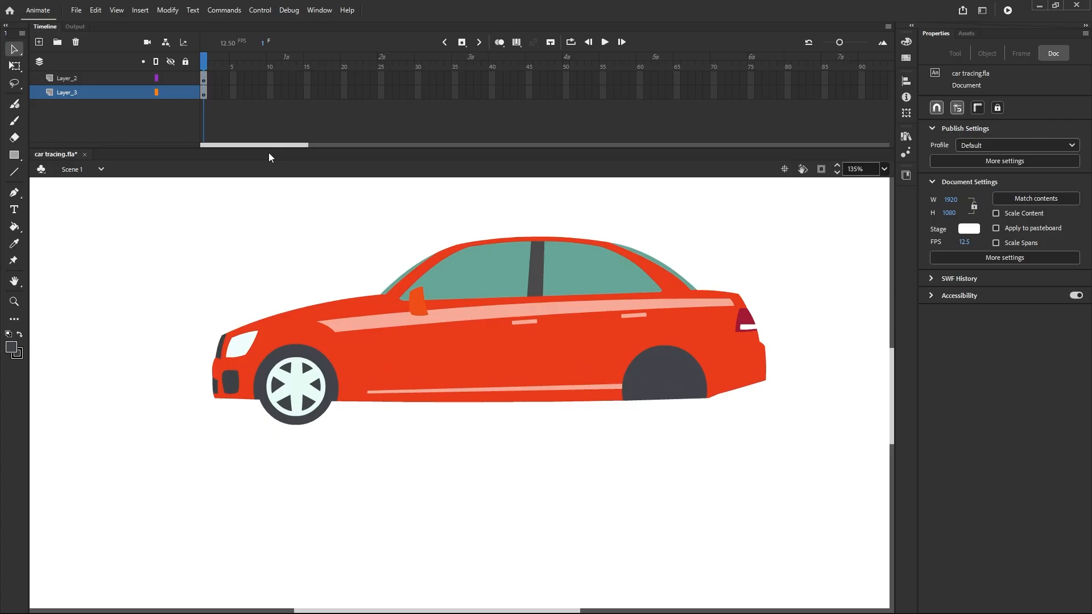
Hide and show Layer_2 and Layer_3 in turn to examine which artwork each layer holds
left_click(172, 90)
left_click(171, 90)
left_click(169, 77)
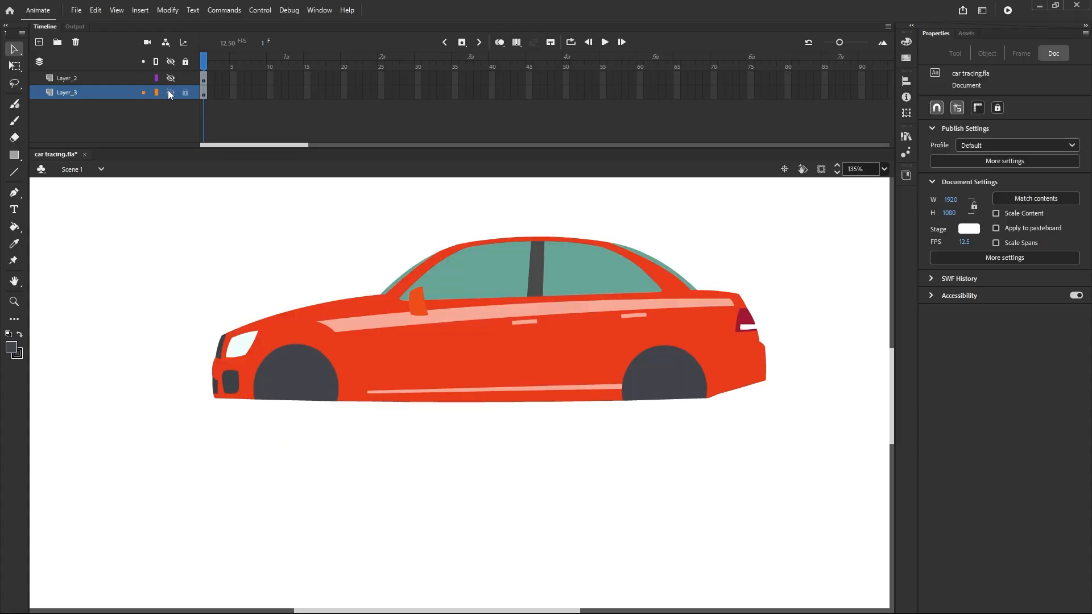
left_click(169, 90)
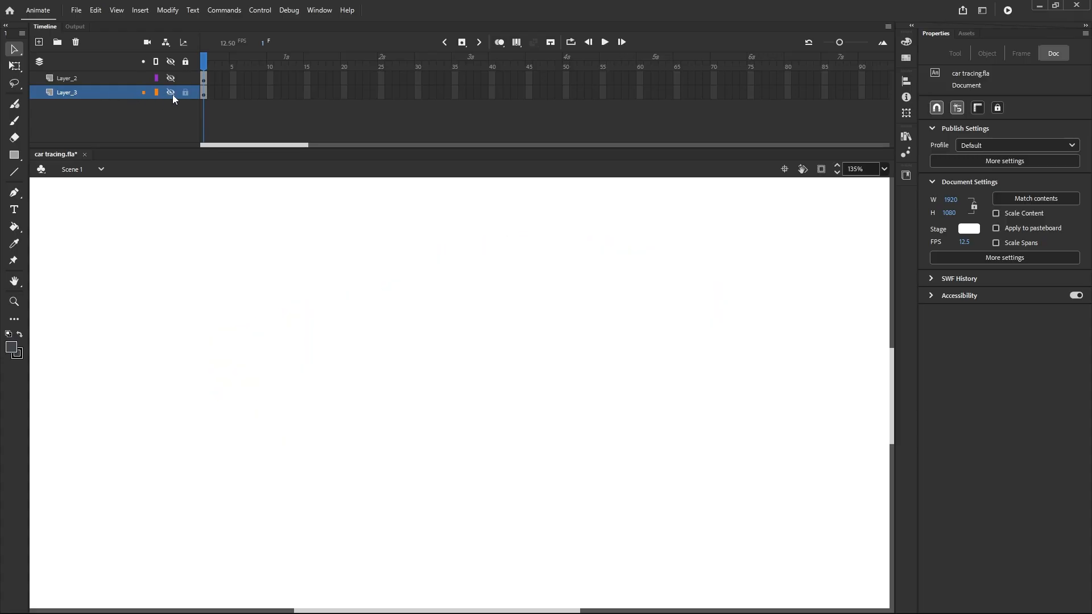
left_click(171, 92)
Rename Layer_3 to car_body and lock it
double_click(70, 92)
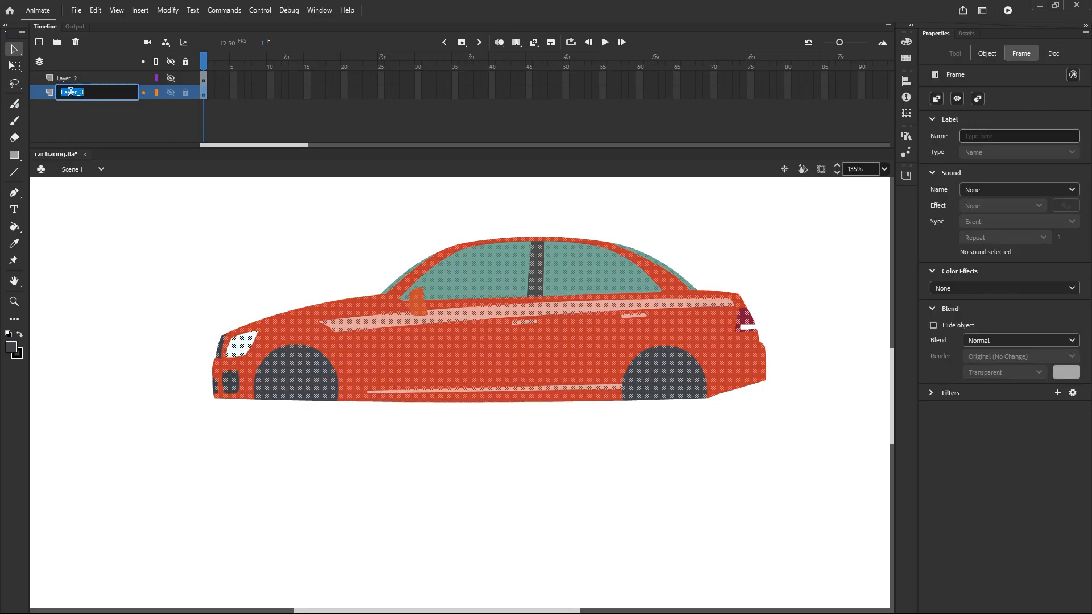
type("car body")
key("Return")
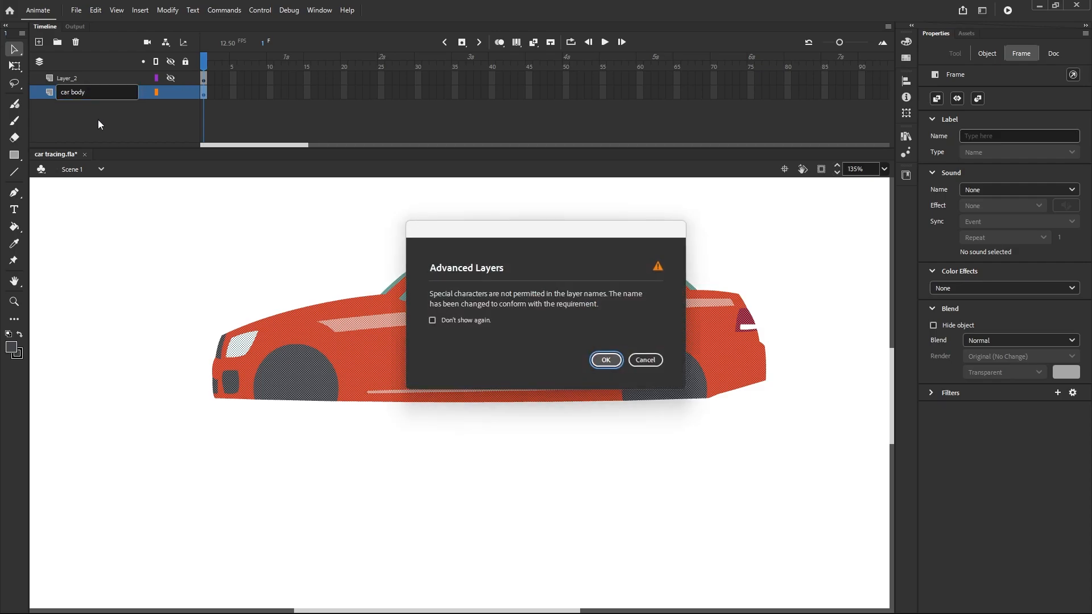
left_click(606, 360)
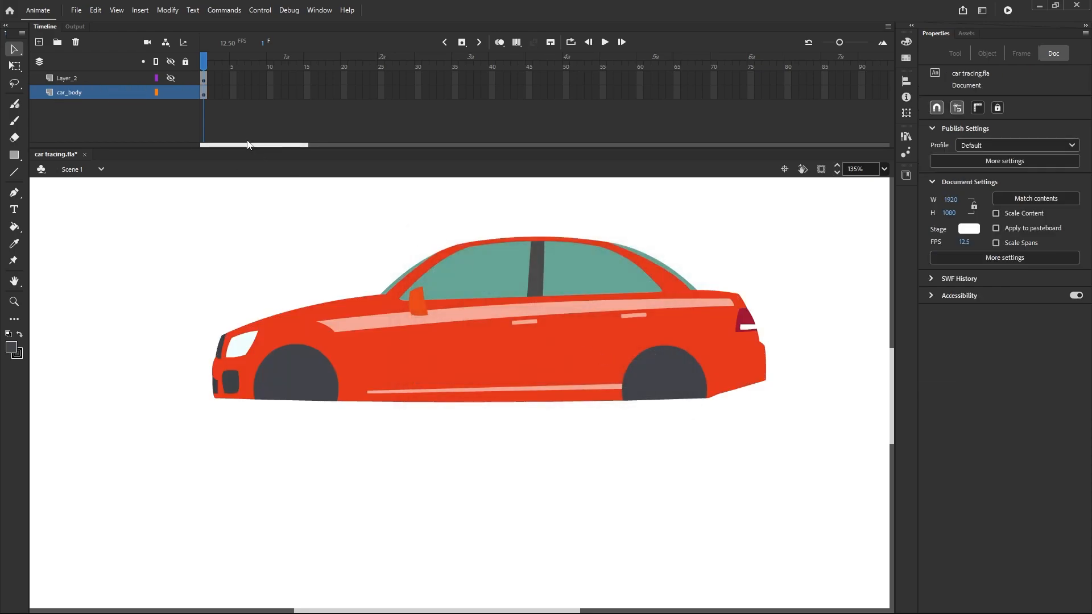
left_click(183, 91)
Show Layer_2 again and rename it to tyre
left_click(171, 77)
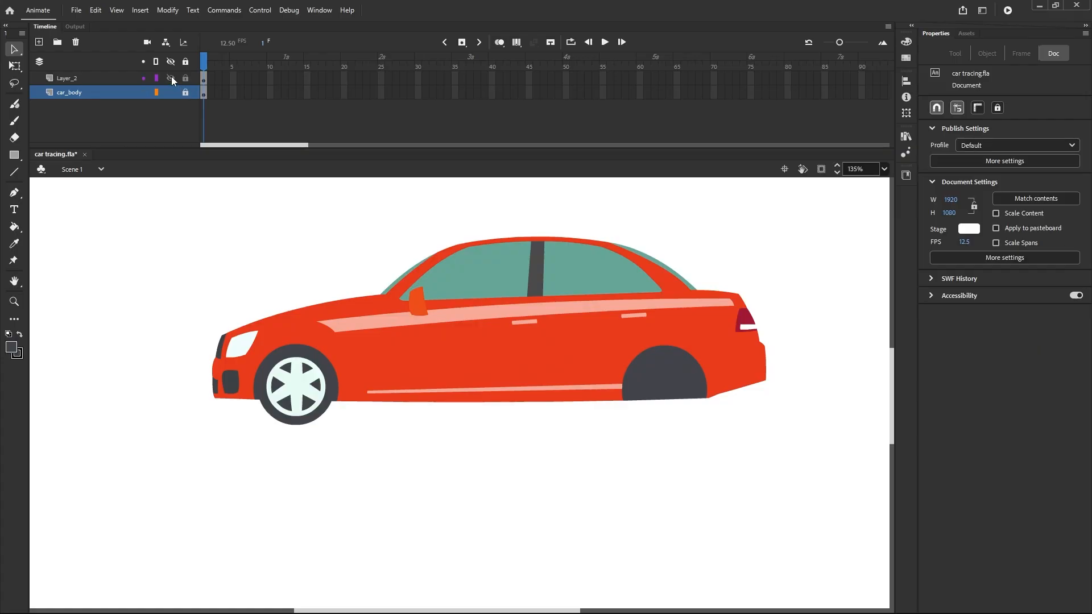
double_click(67, 79)
type("ty")
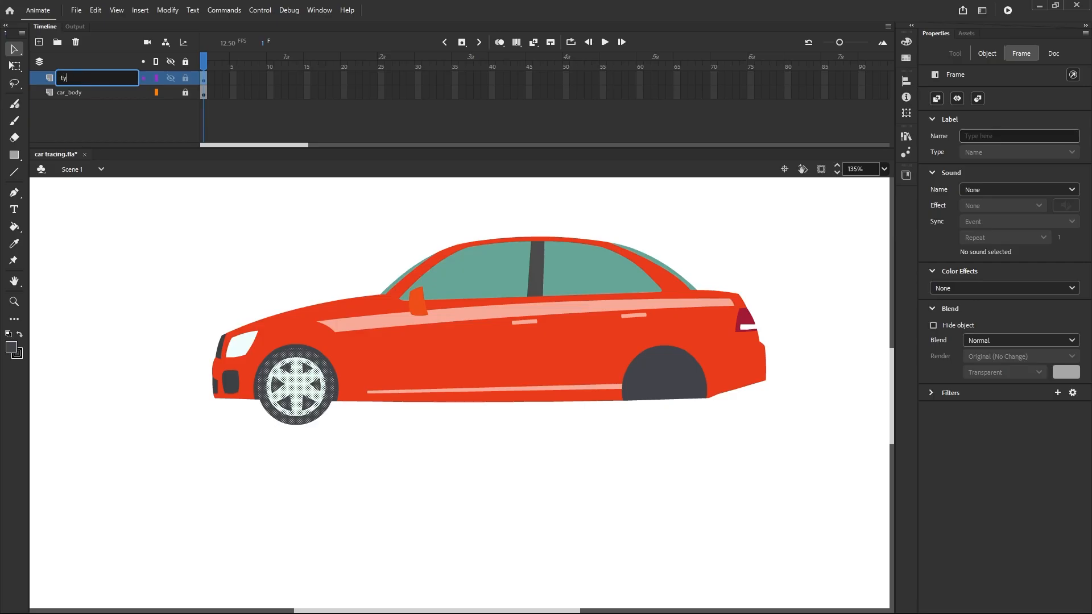
type("re")
left_click(98, 120)
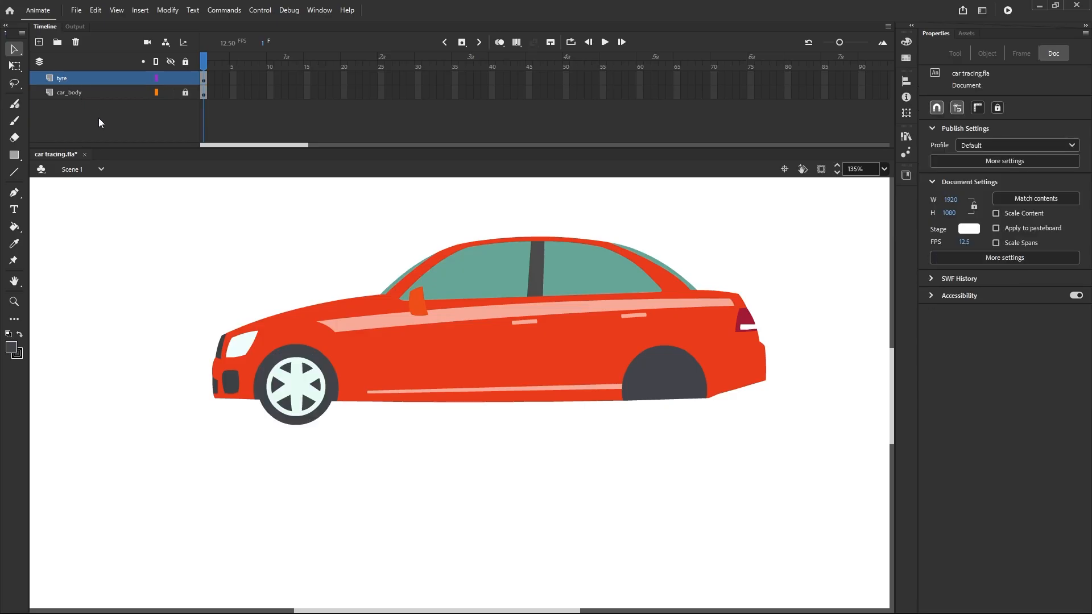
Try moving the whole wheel artwork below the car body, and undo the move
left_click(203, 79)
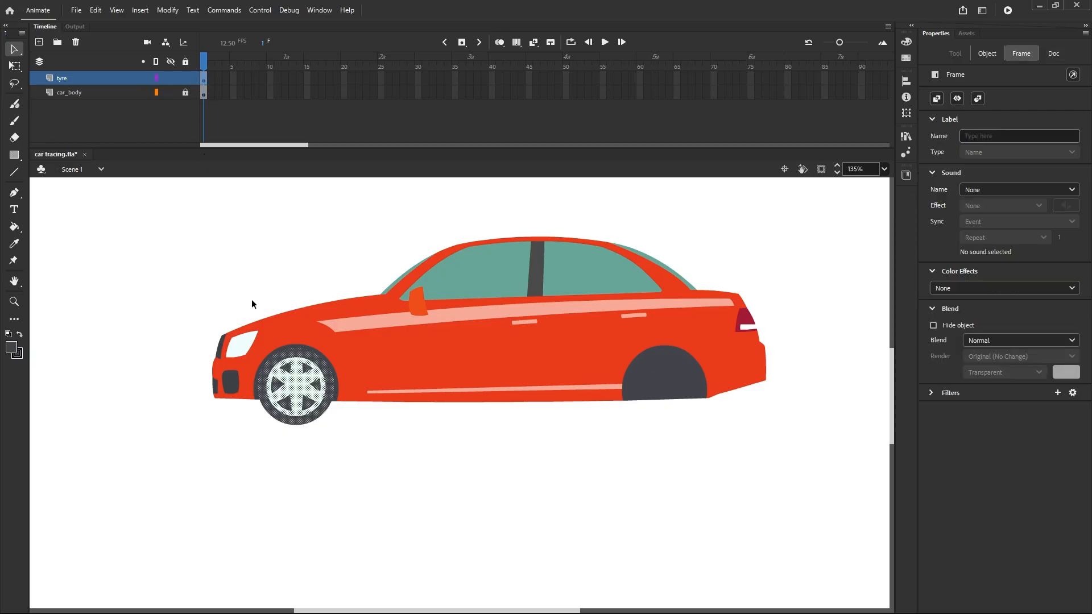
scroll(478, 310, "down", 1)
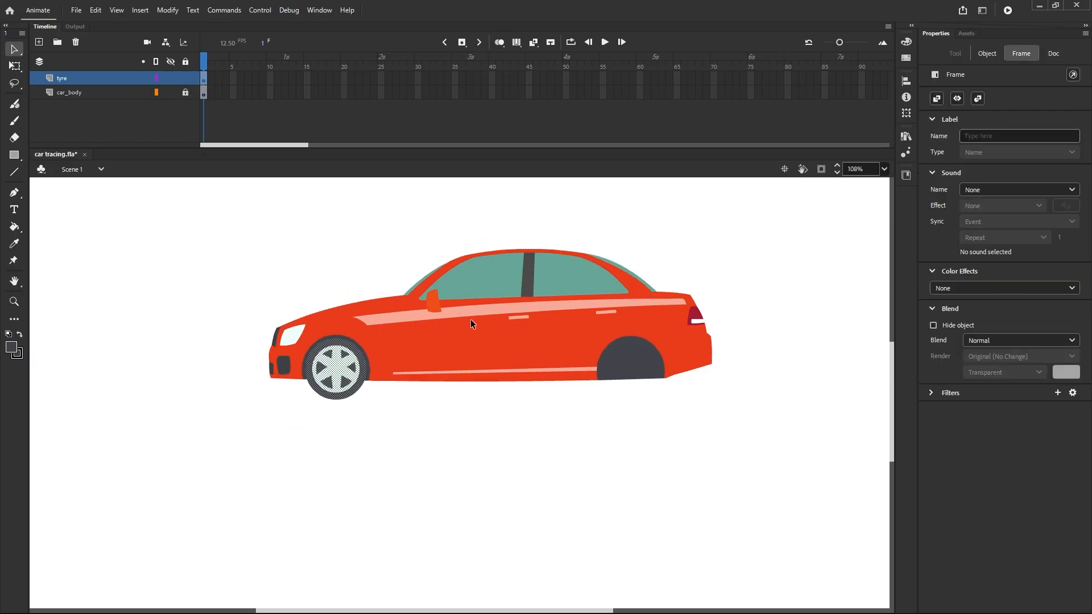
scroll(341, 370, "up", 3)
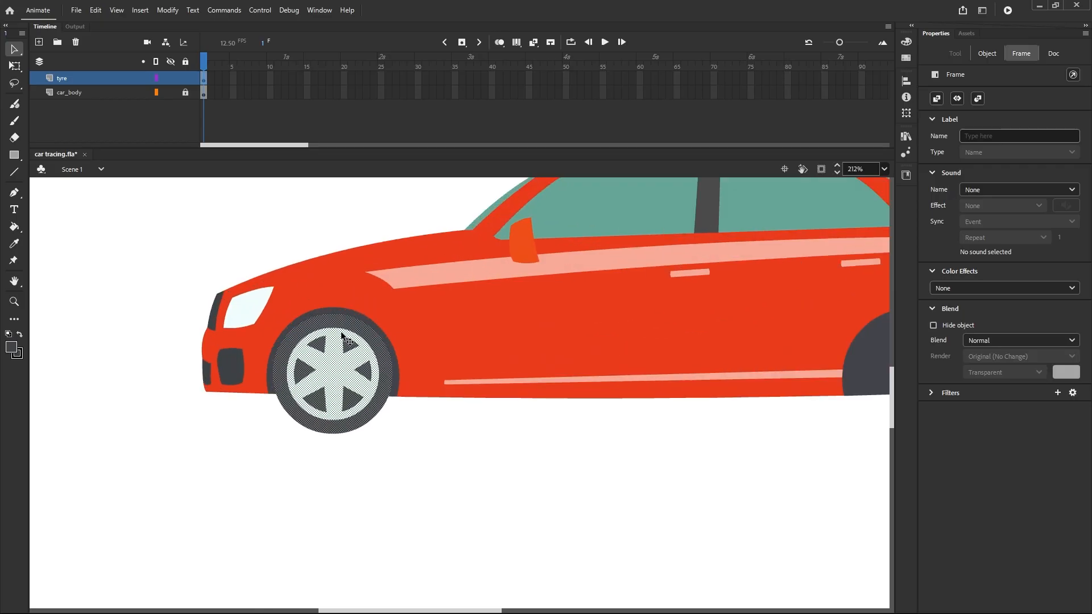
left_click_drag(336, 353, 327, 426)
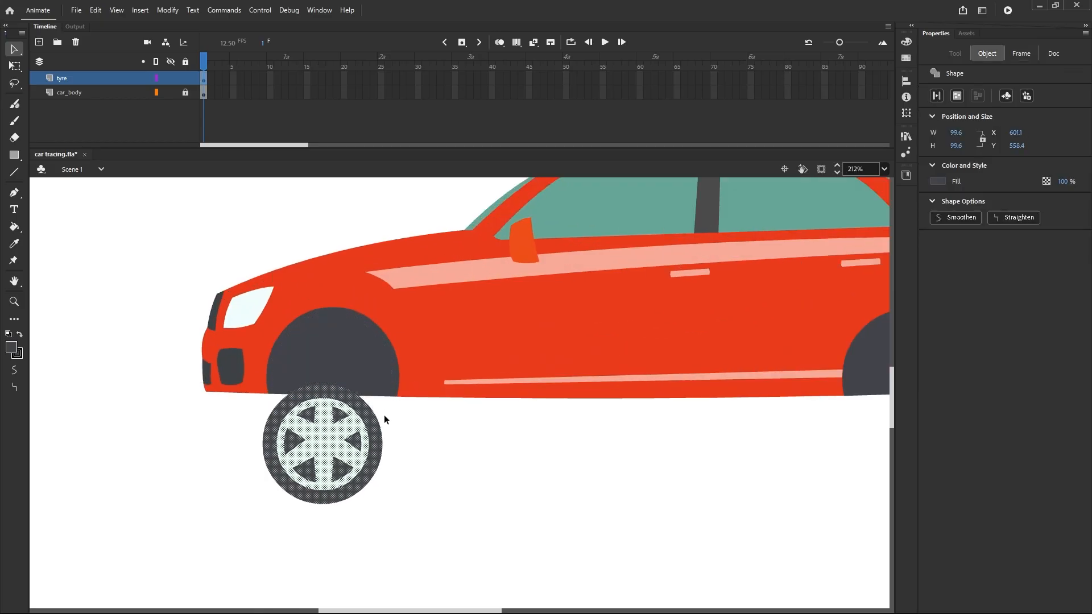
key("ctrl+z")
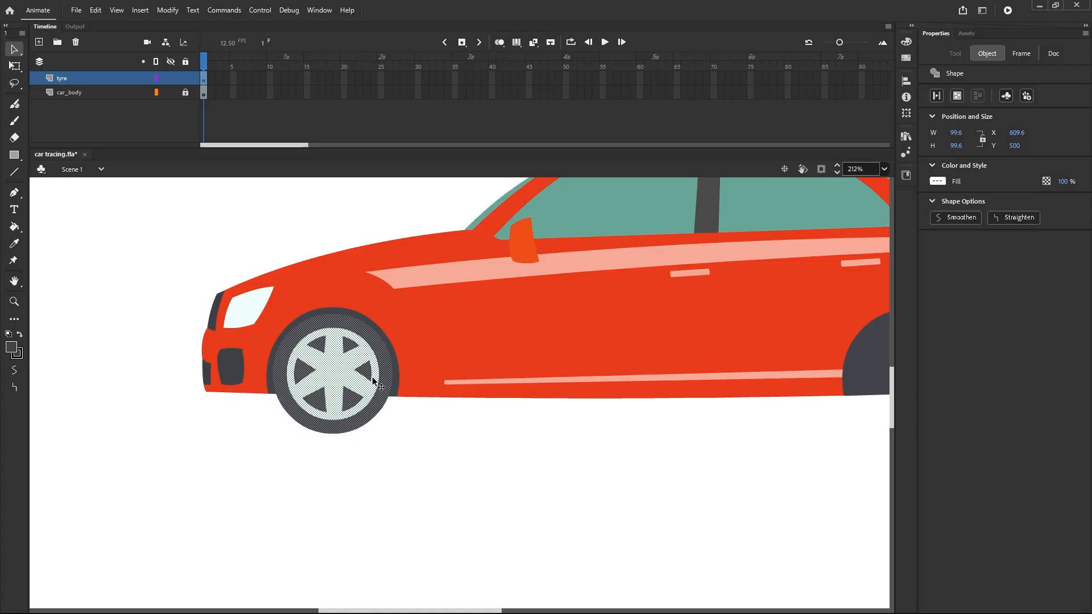
Convert the wheel artwork on the tyre layer into a Graphic symbol named wheel
left_click(203, 79)
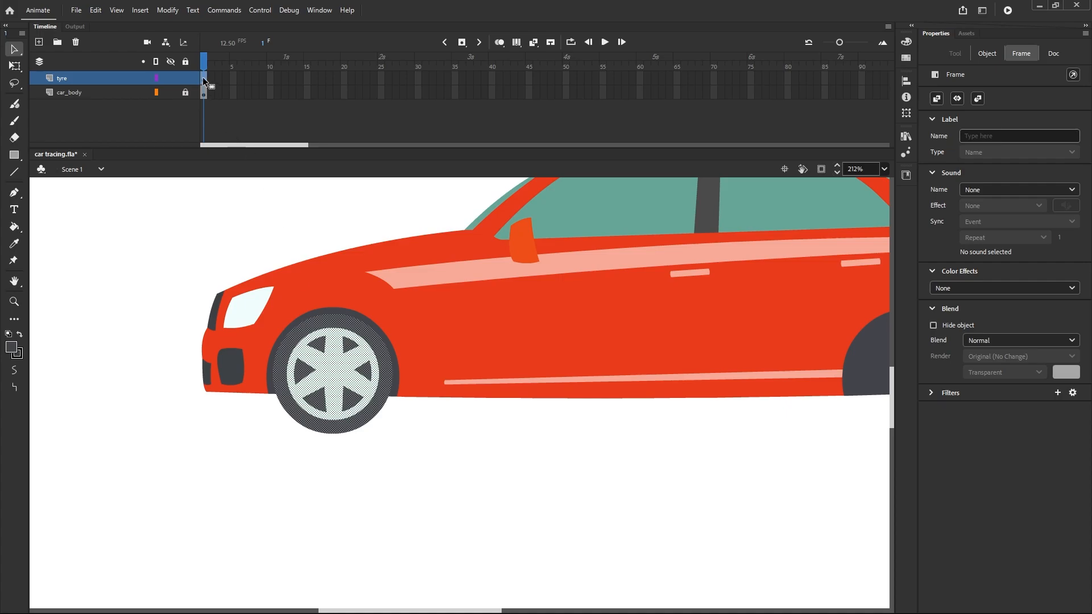
right_click(330, 364)
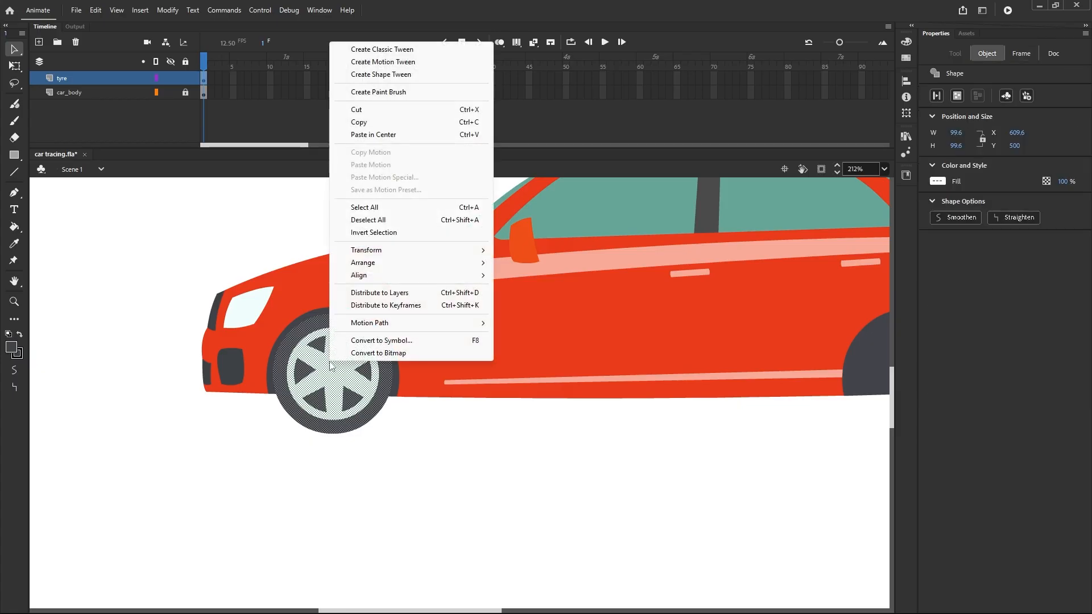
left_click(382, 340)
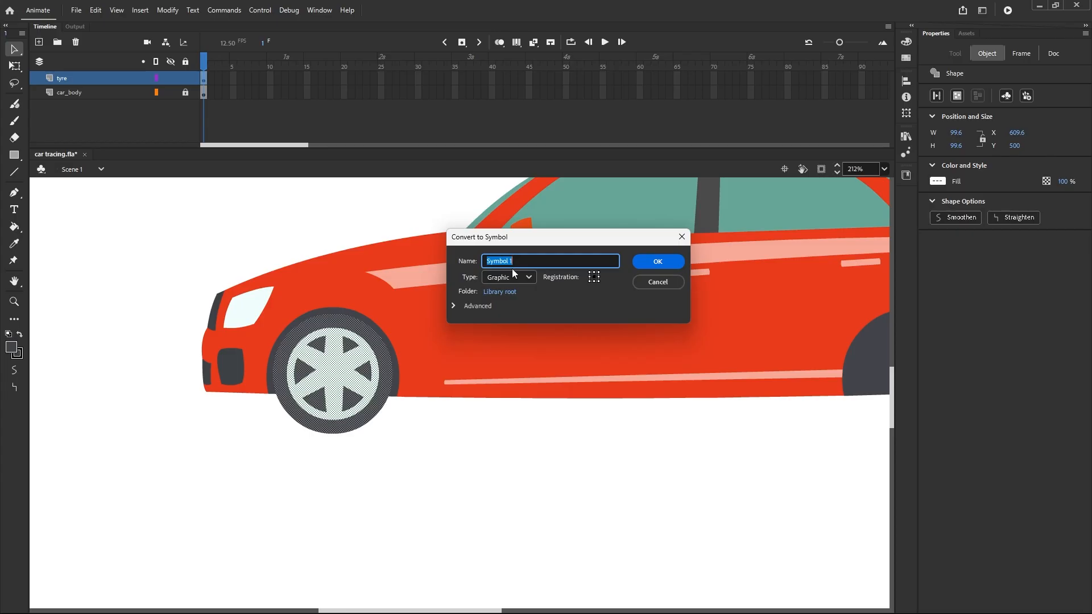
type("wheel")
left_click(652, 265)
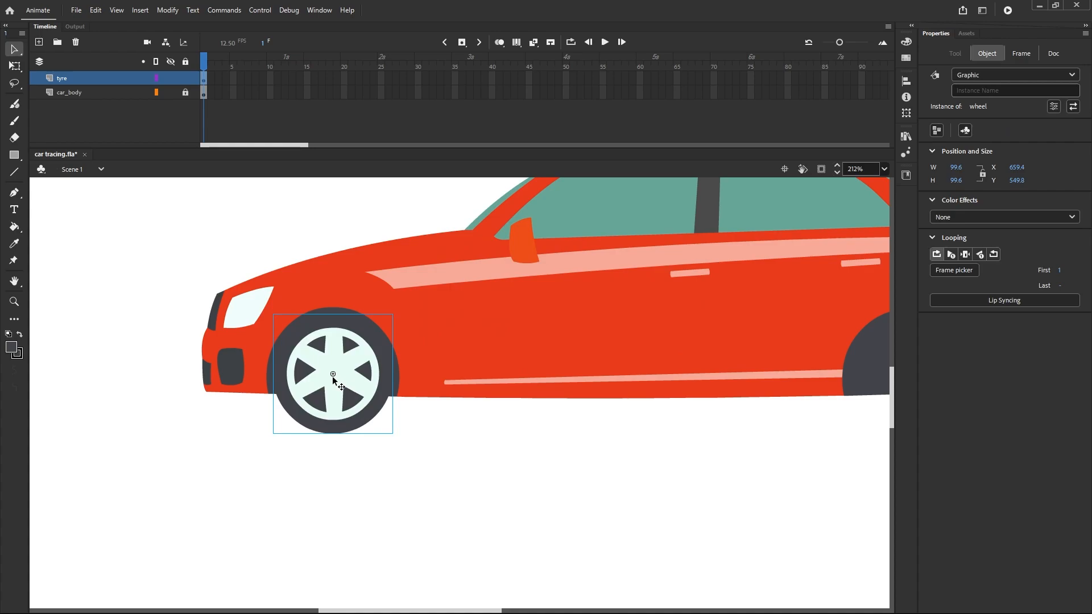
Insert a keyframe at frame 15 of the tyre layer
scroll(332, 376, "down", 2)
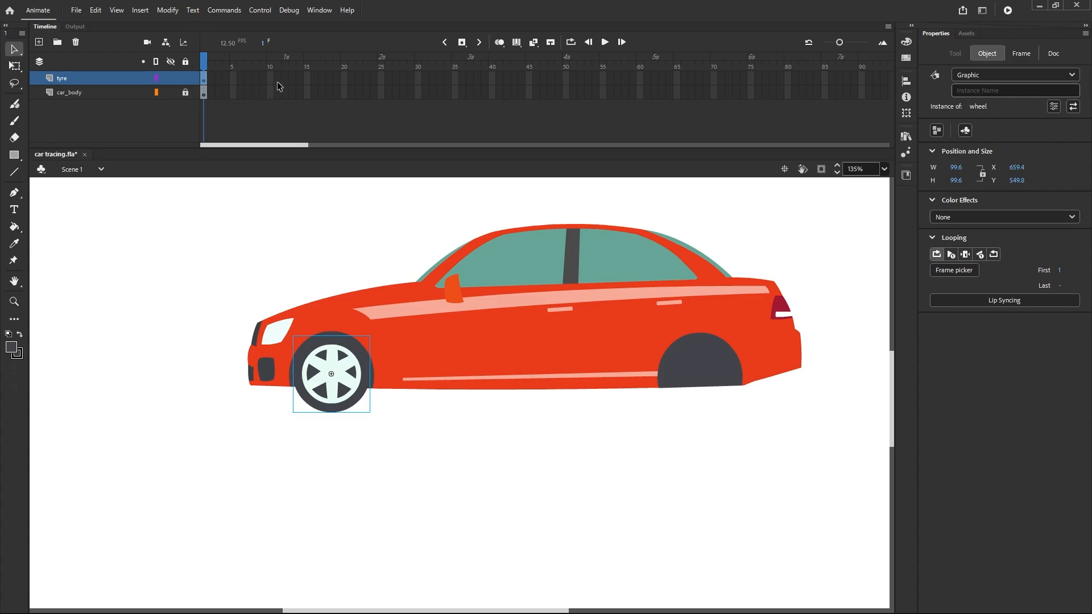
left_click(307, 80)
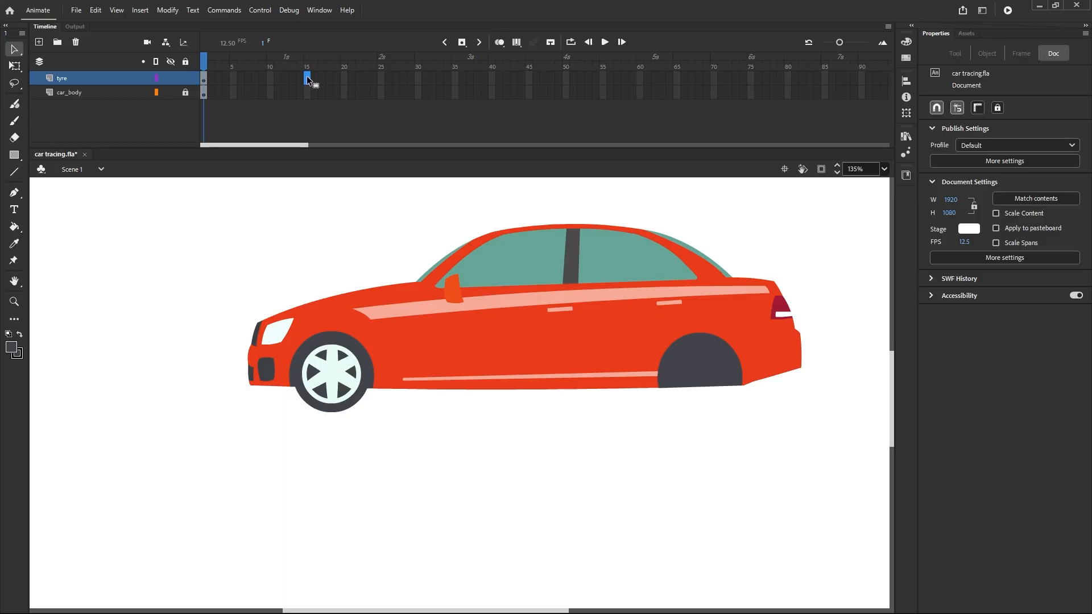
right_click(307, 80)
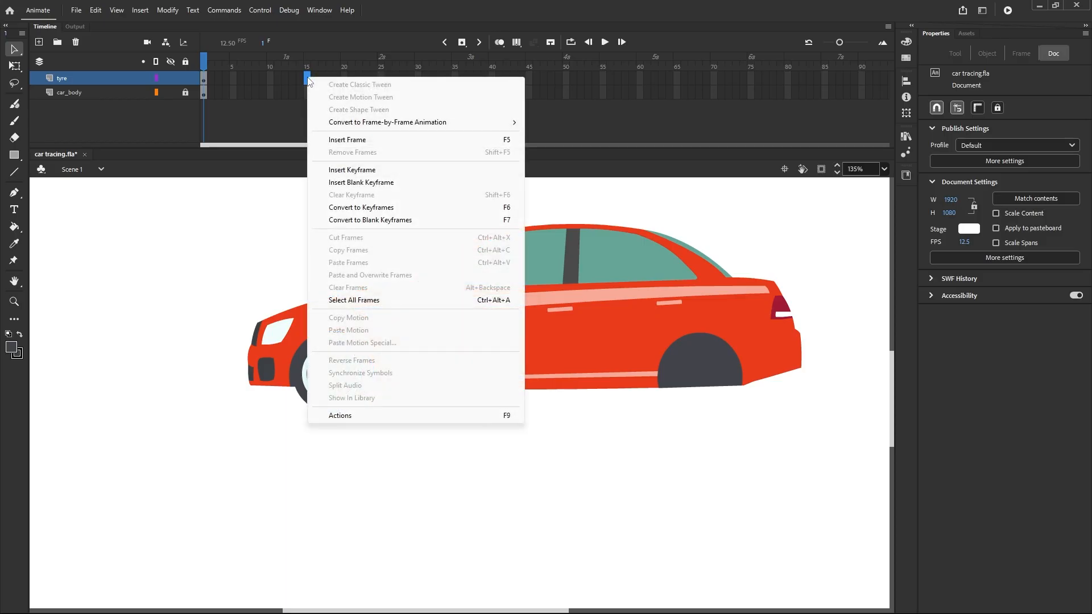
left_click(336, 170)
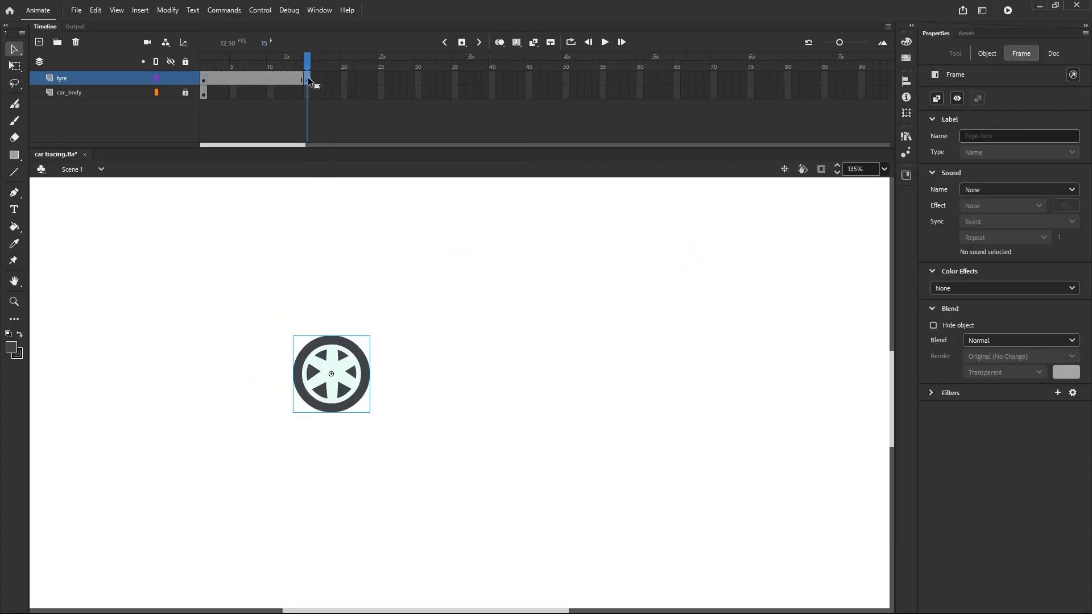
Extend the car_body layer by inserting a frame at frame 15
left_click(203, 80)
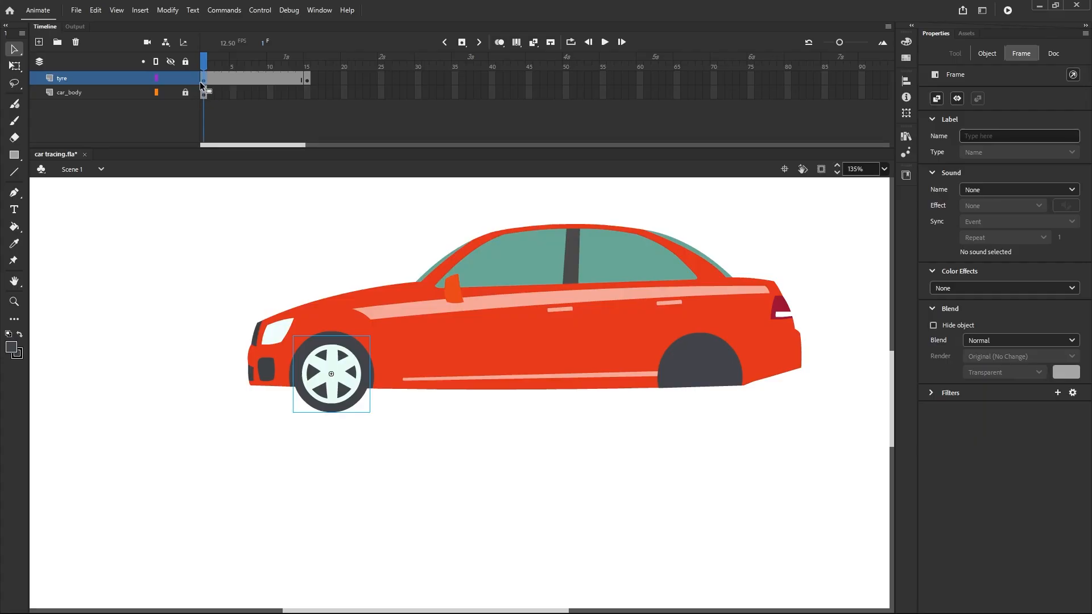
left_click(204, 95)
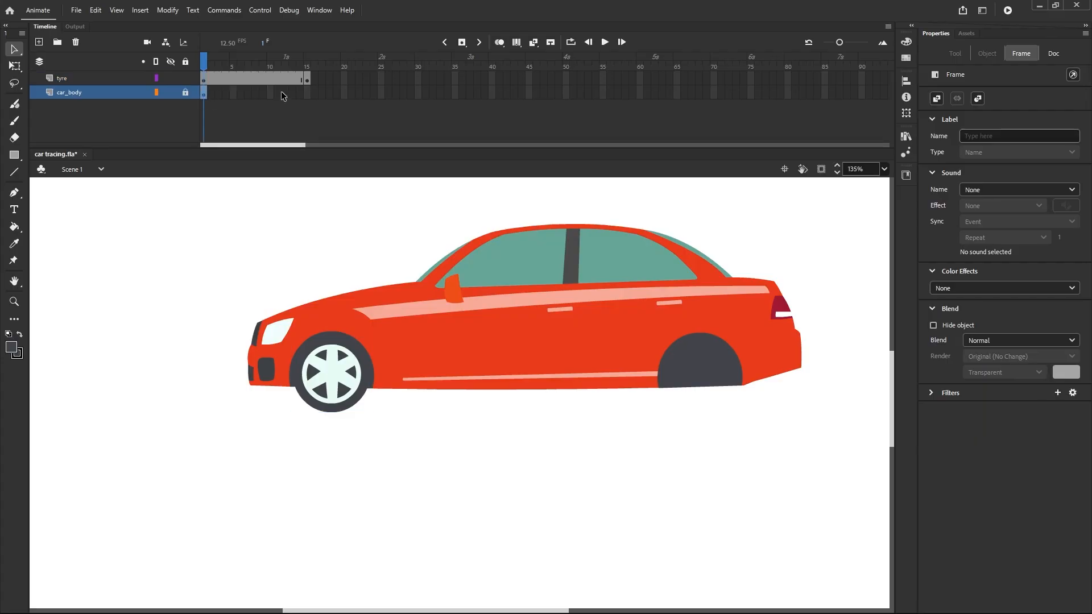
left_click(306, 93)
right_click(306, 93)
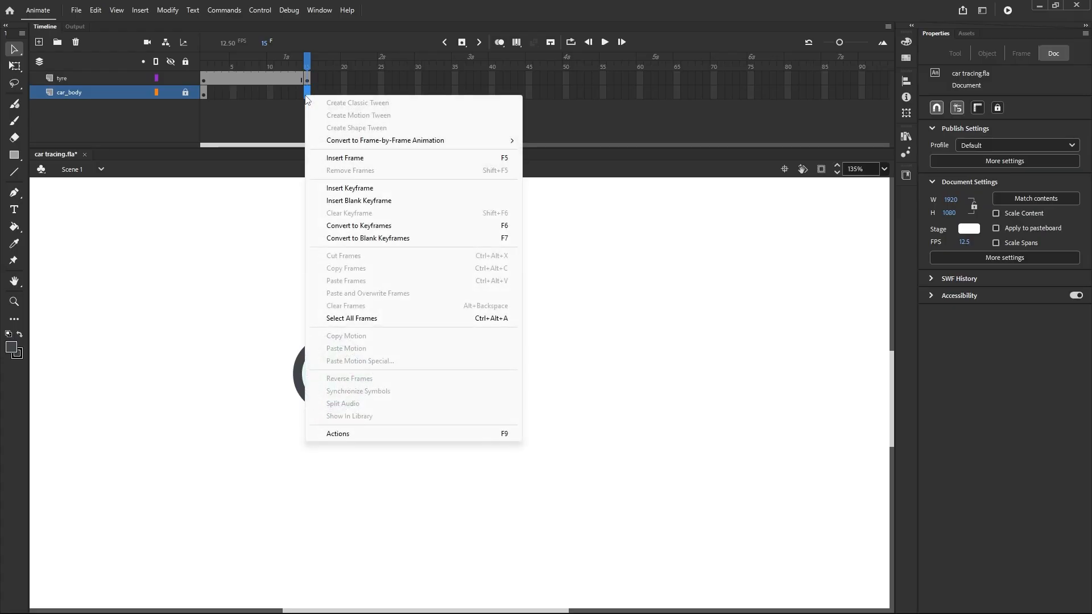
left_click(344, 158)
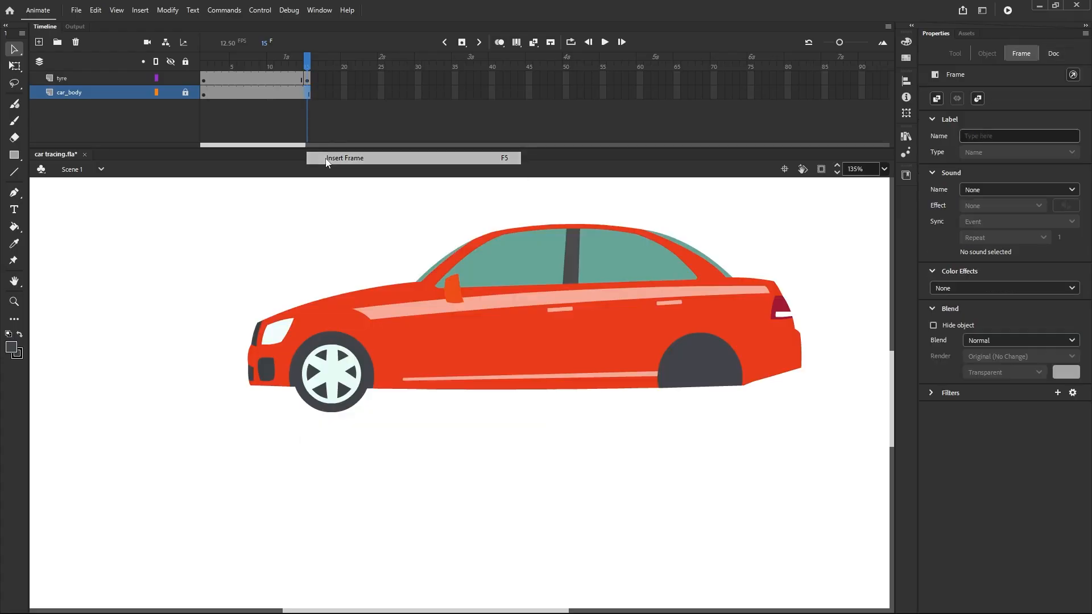
Create a classic tween between the tyre layer's keyframes at frames 1 and 15, and return to frame 1
left_click(203, 81)
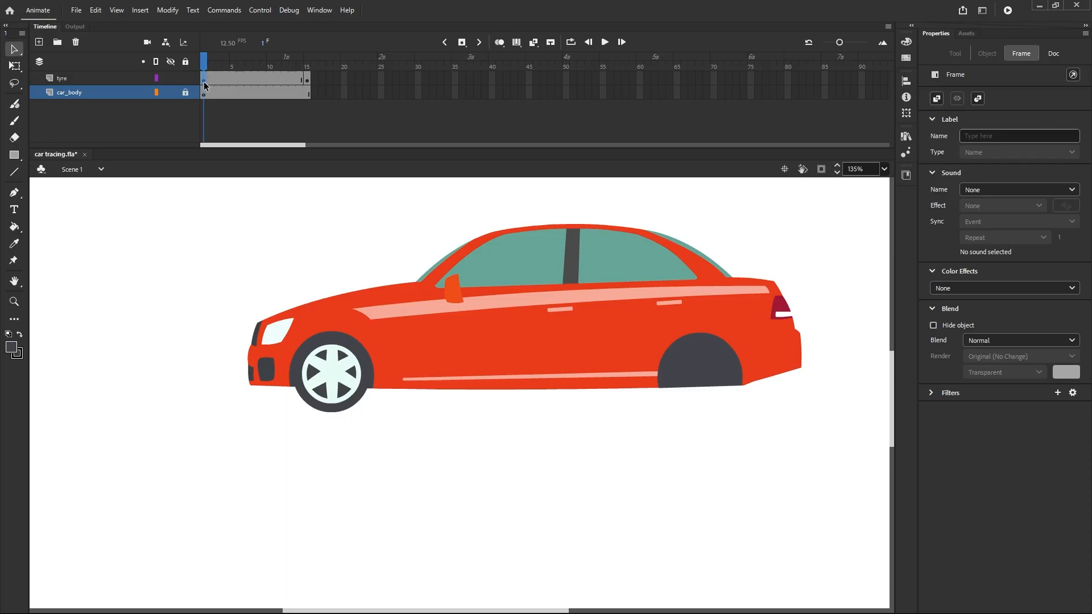
left_click(309, 83)
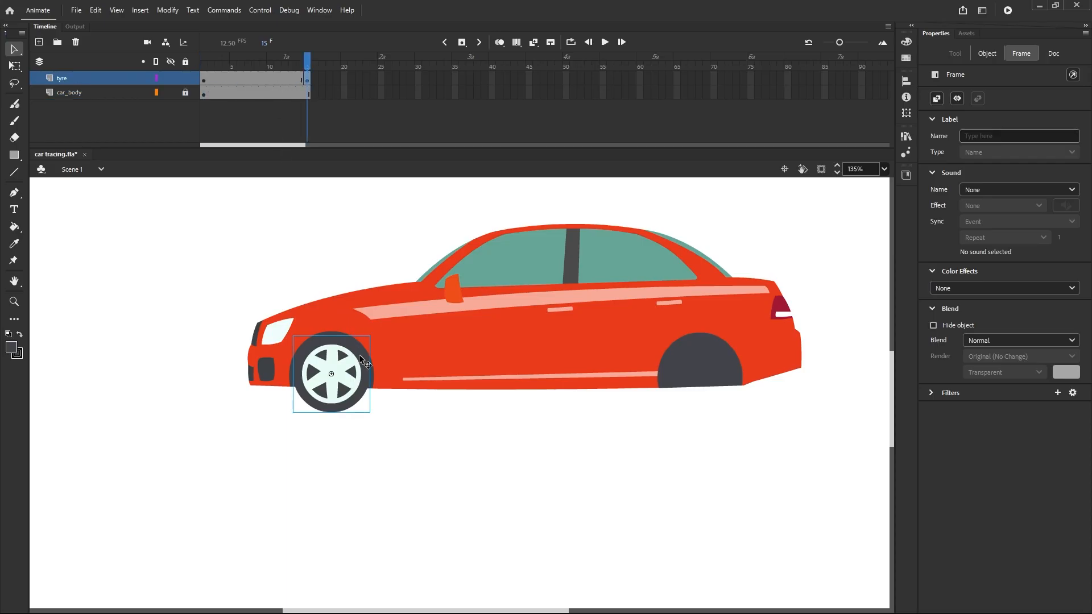
left_click(205, 82)
left_click(269, 79)
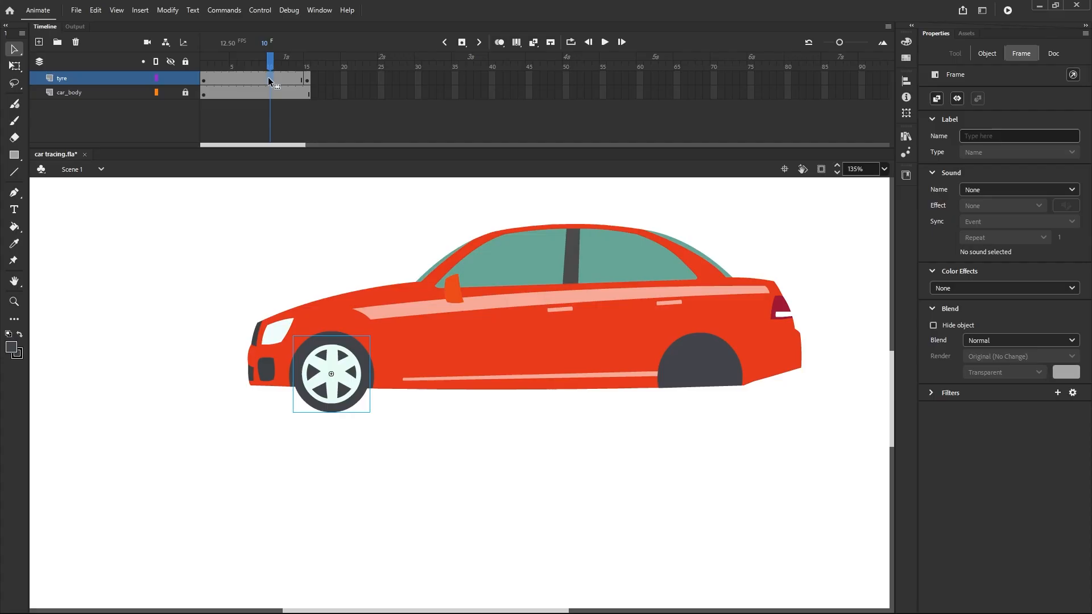
right_click(271, 81)
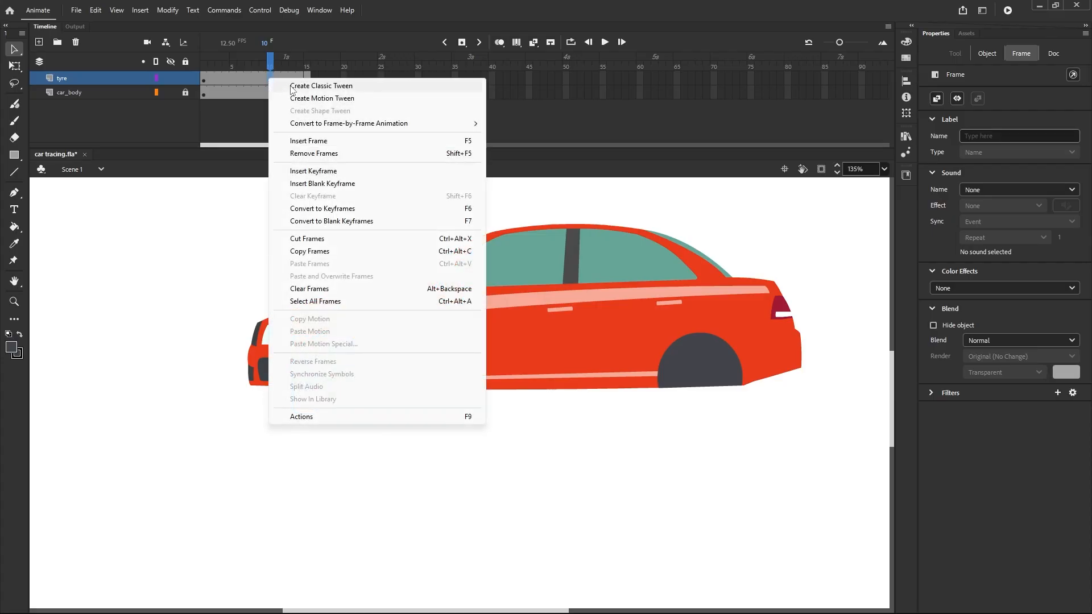
left_click(292, 86)
left_click_drag(272, 63, 250, 80)
left_click(204, 95)
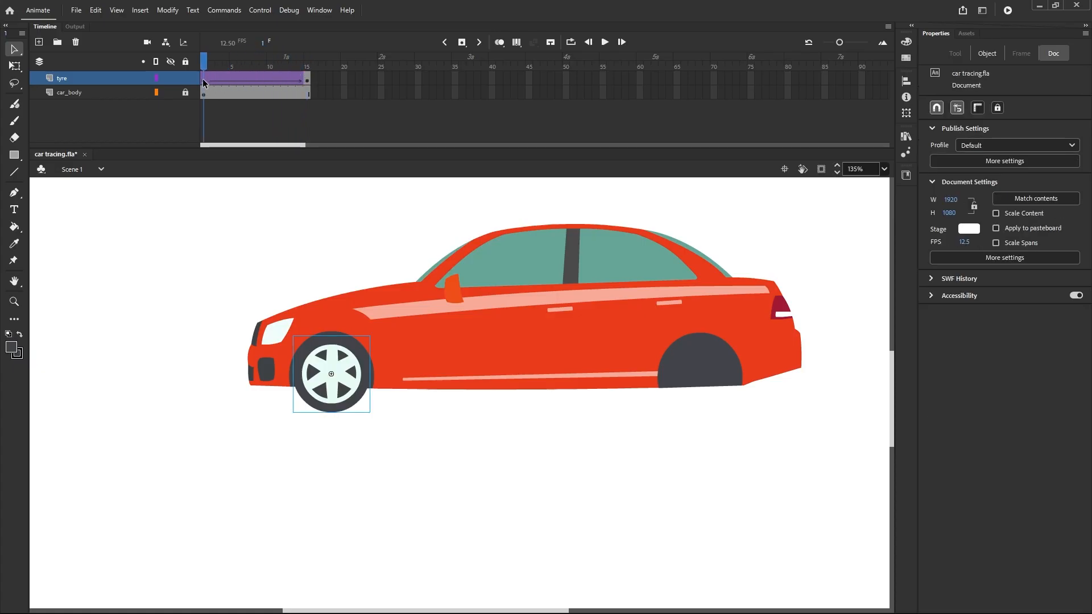
Set the tyre layer's classic tween to rotate the wheel clockwise with a rotation count of 1
left_click(203, 80)
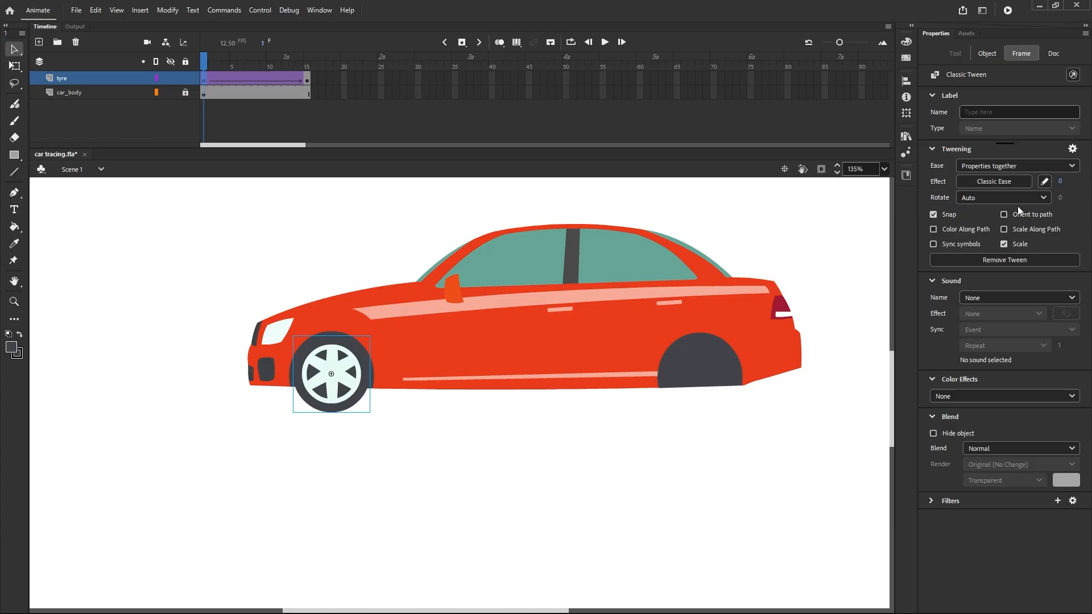
left_click(1043, 199)
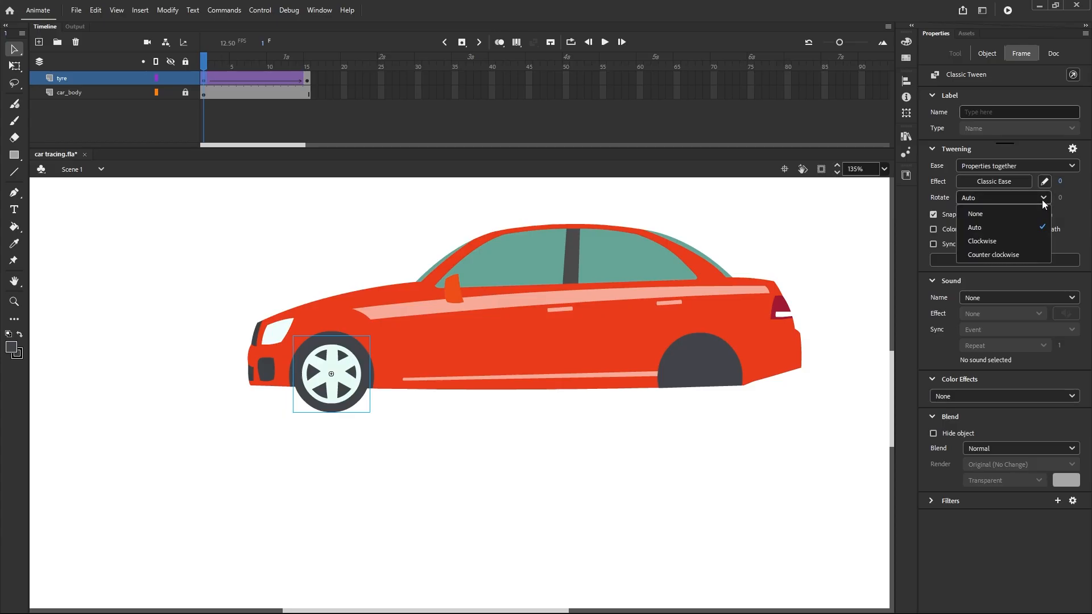
left_click(990, 241)
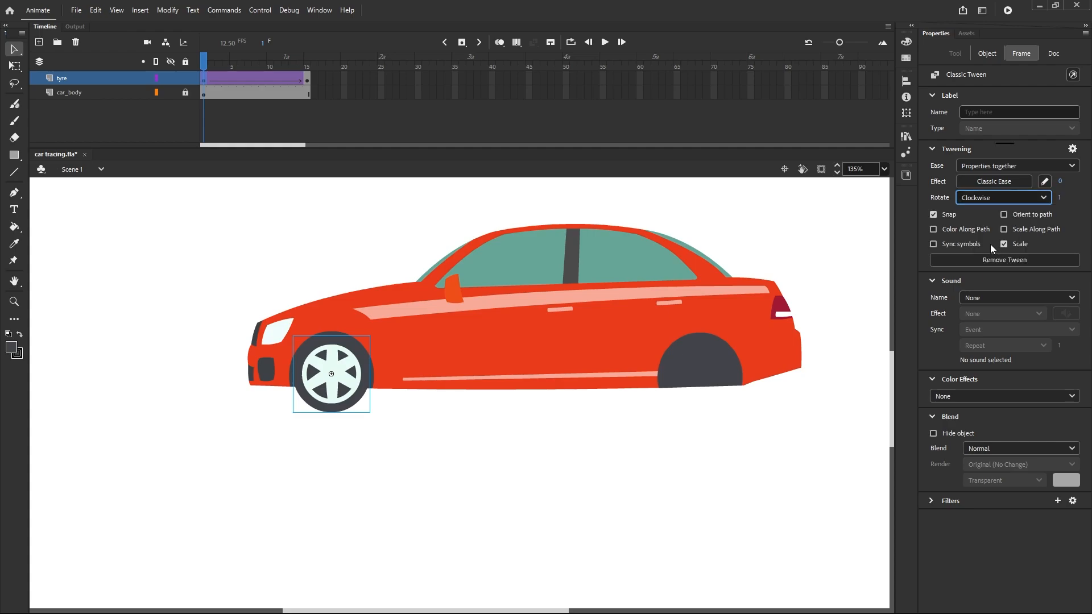
left_click(1059, 197)
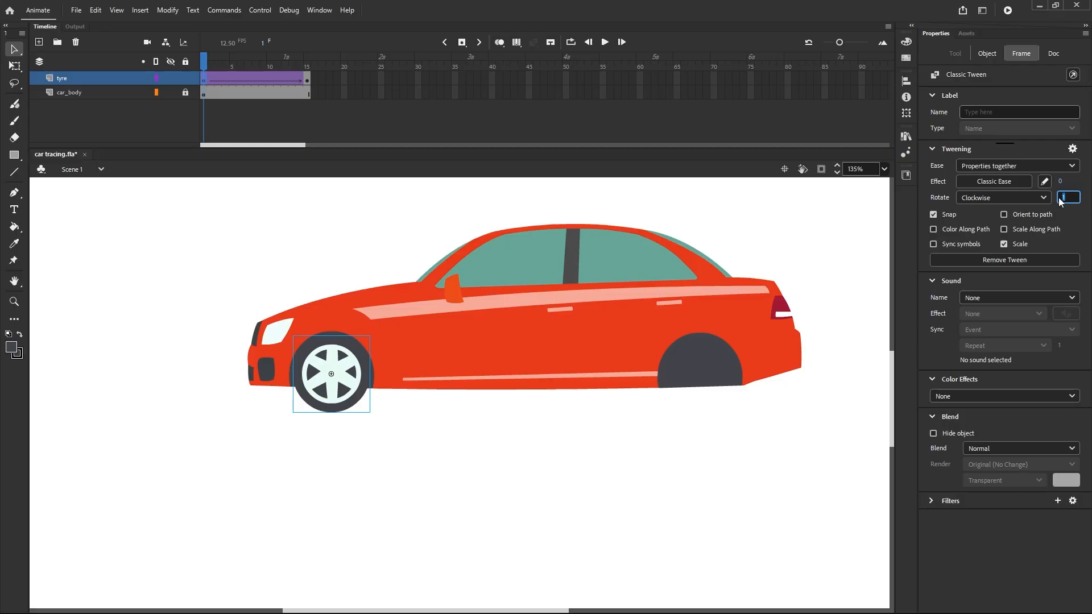
key("Return")
Play the animation from frame 1 and check the front wheel's rotation up close
left_click_drag(203, 64, 203, 98)
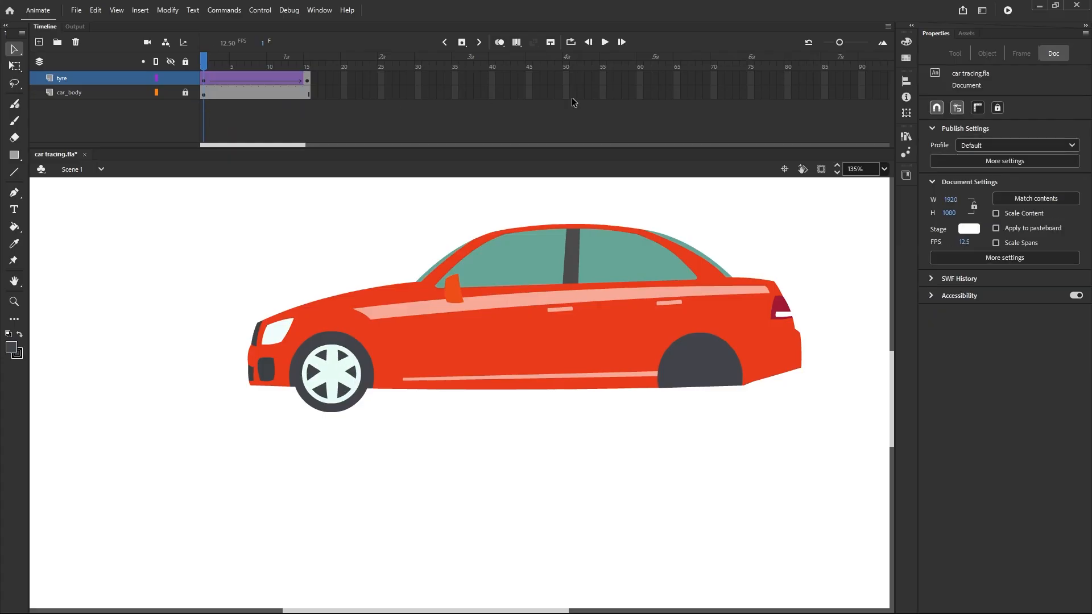
left_click(605, 42)
scroll(330, 370, "up", 3)
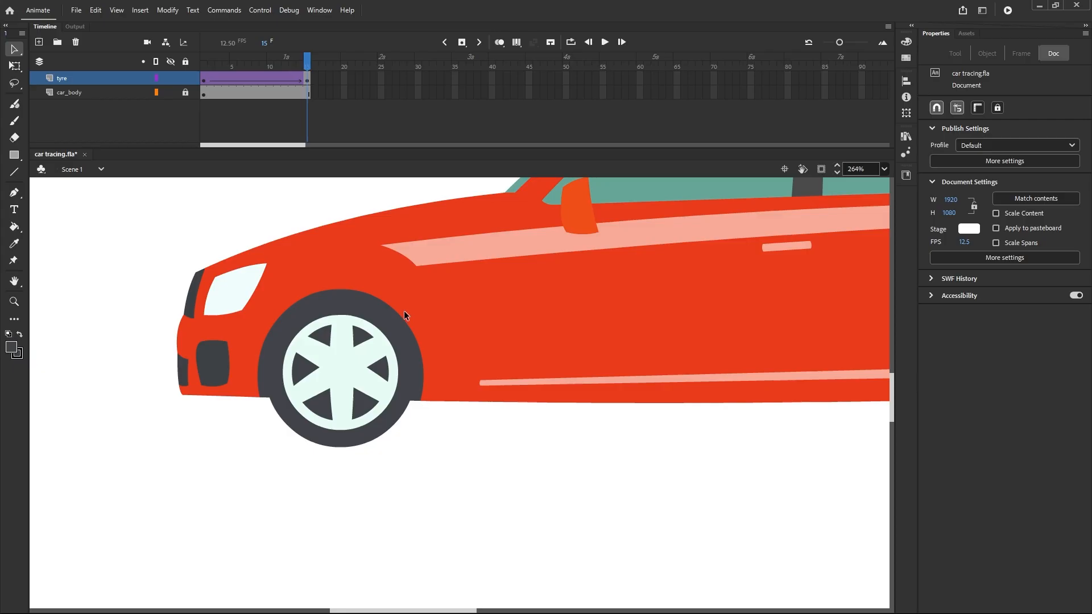
scroll(404, 310, "down", 3)
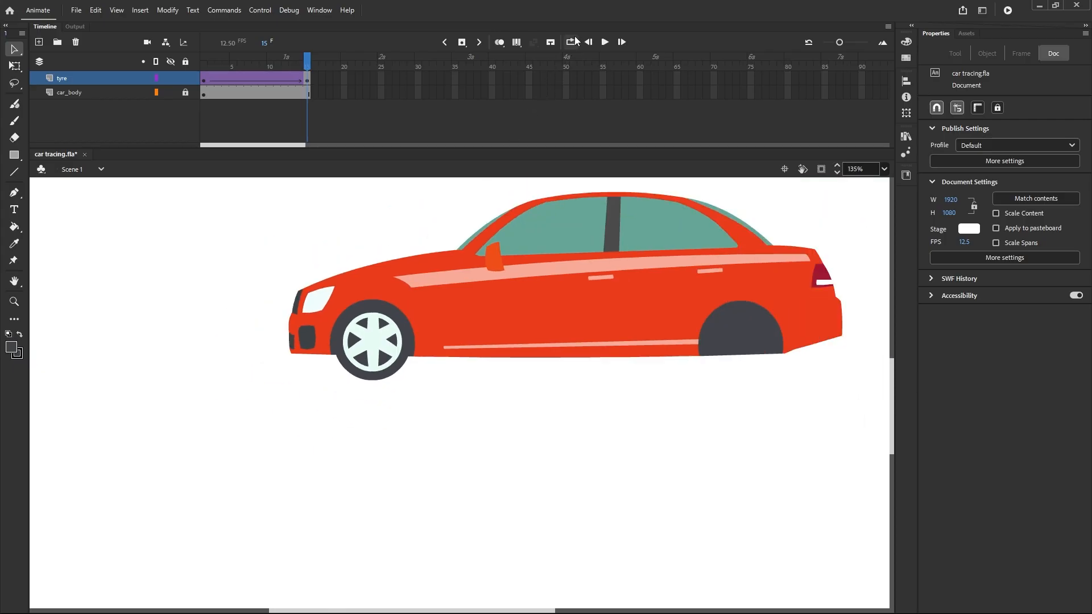
Preview the wheel animation looping over frames 1 to 15, and switch looping off again
left_click(574, 40)
left_click_drag(293, 61, 197, 66)
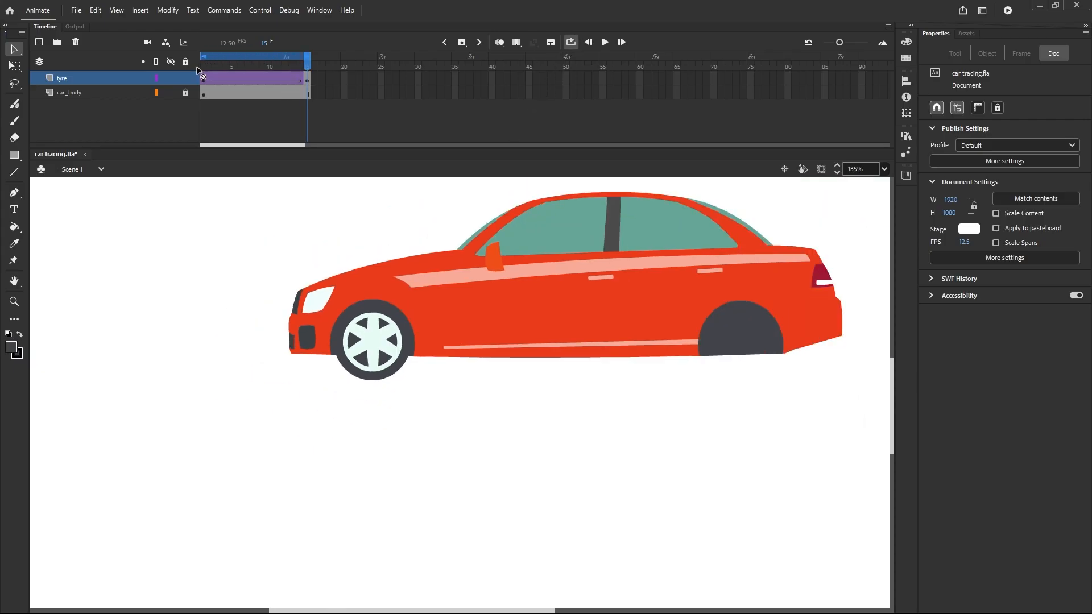
left_click(604, 43)
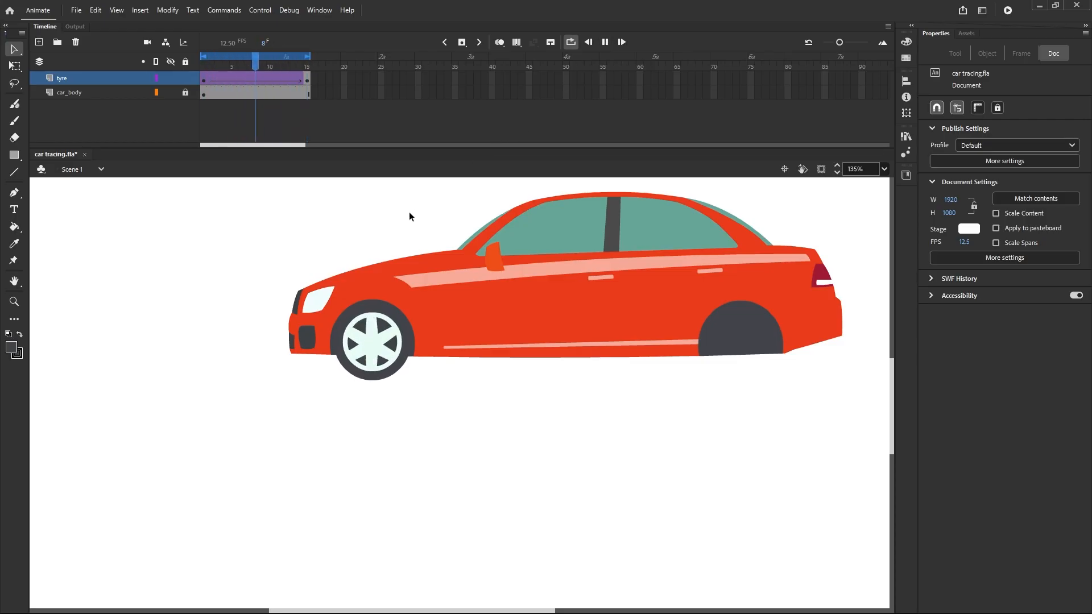
left_click(570, 42)
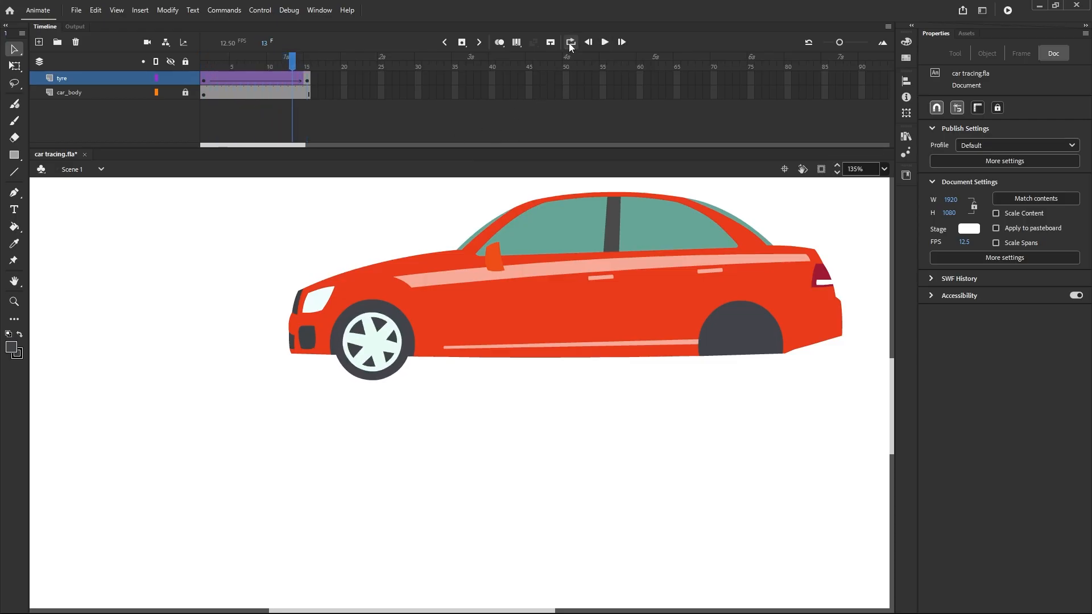
Move the tyre layer's end keyframe to frame 7 and remove the frames after it on both layers
left_click(307, 81)
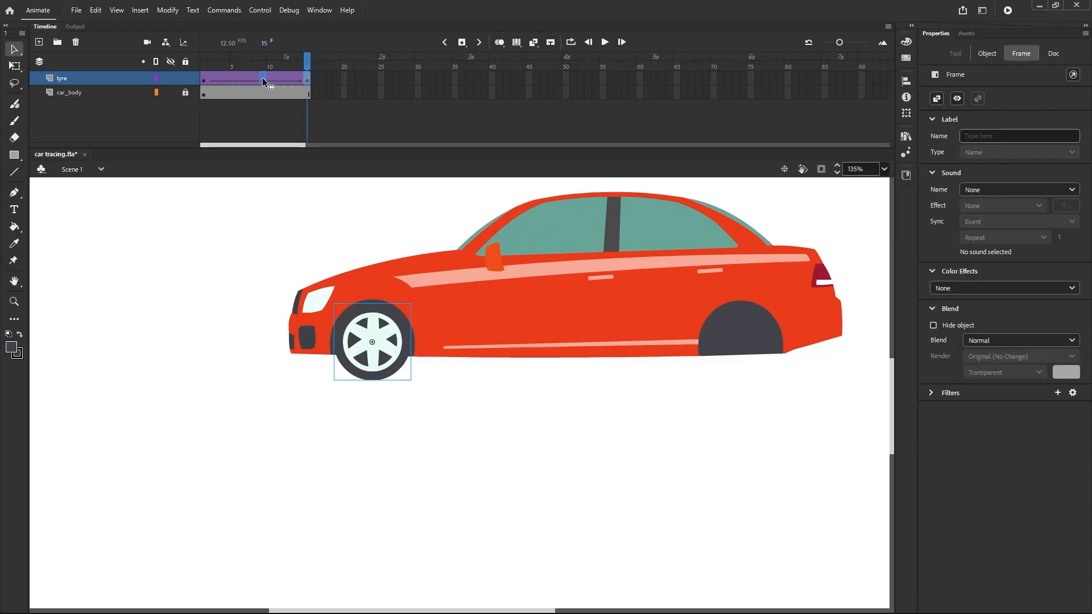
left_click_drag(254, 77, 249, 78)
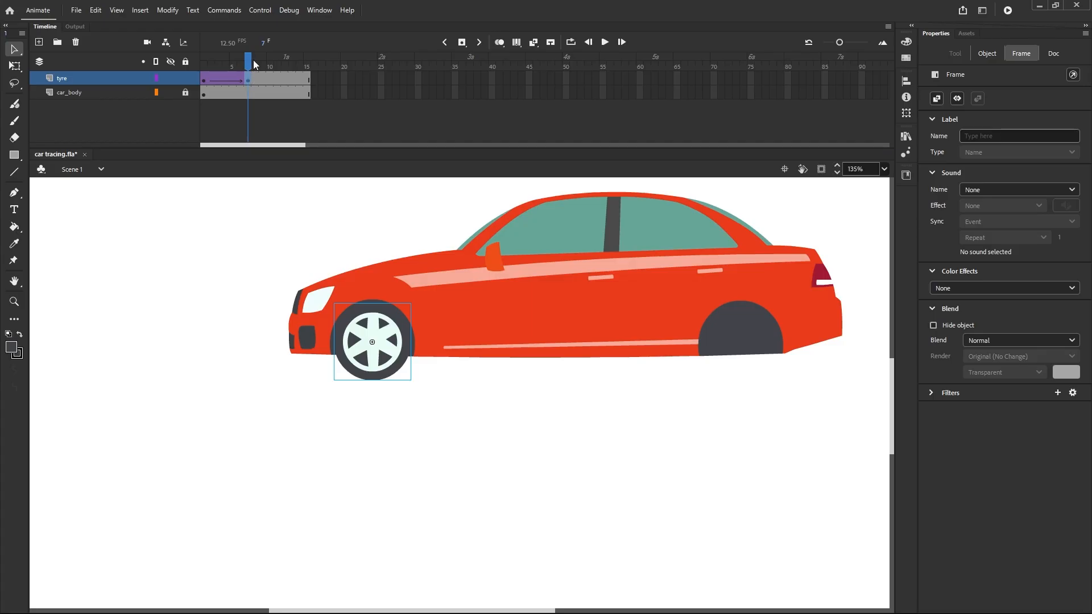
left_click_drag(325, 73, 256, 107)
right_click(257, 83)
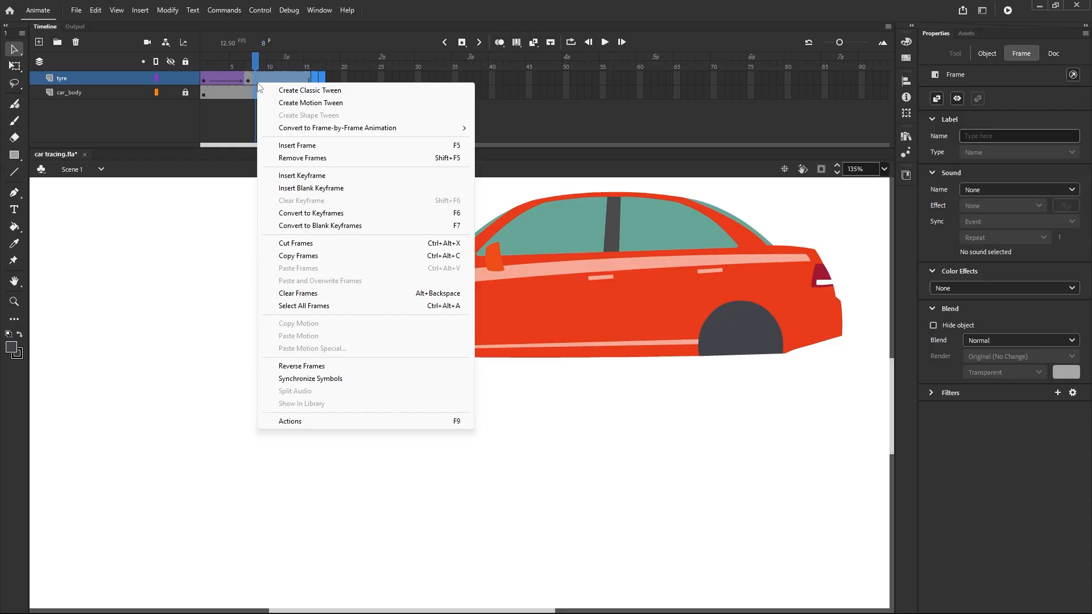
left_click(270, 158)
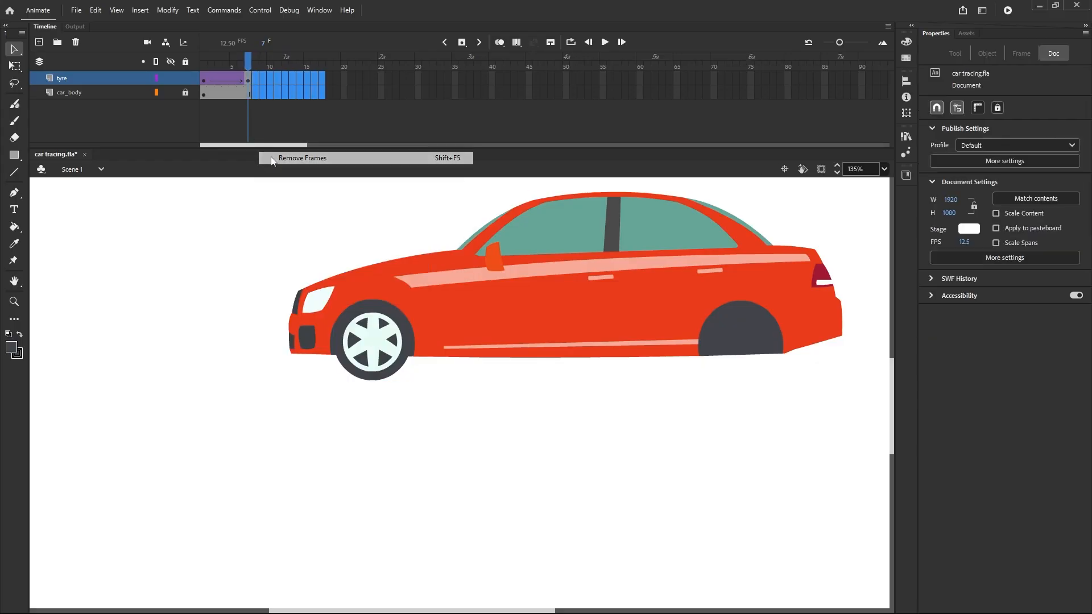
Preview the shortened seven-frame wheel rotation in a loop, and switch looping off again
left_click(571, 43)
left_click(605, 43)
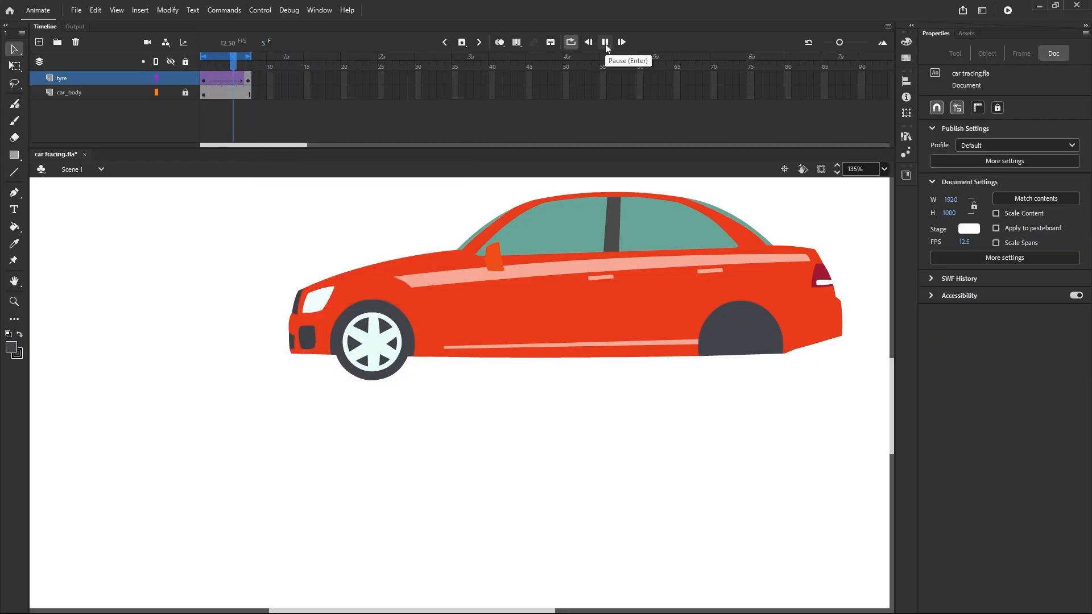
left_click(605, 43)
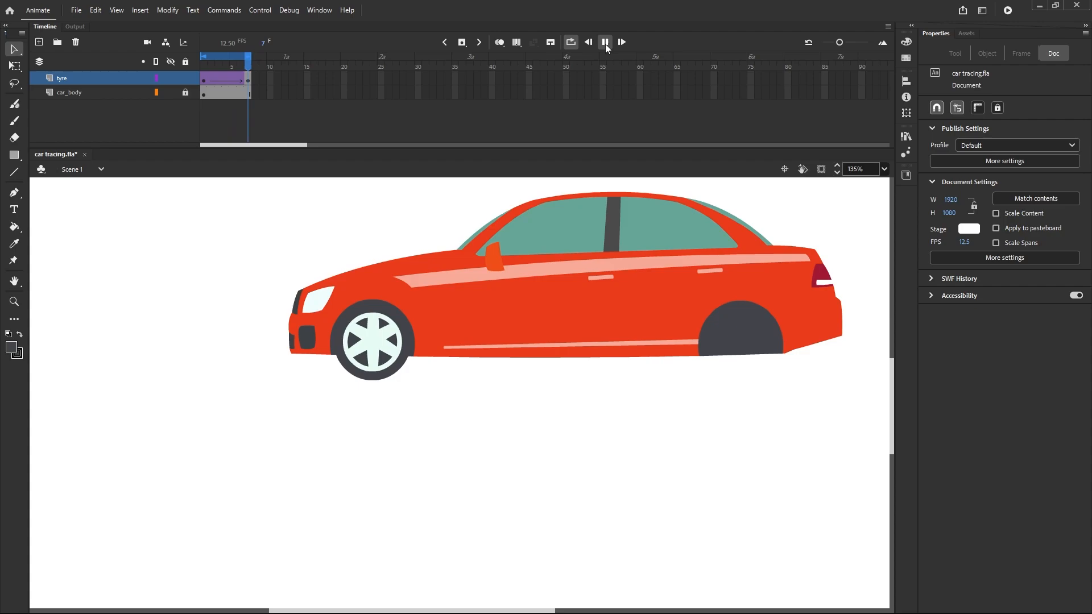
left_click(572, 43)
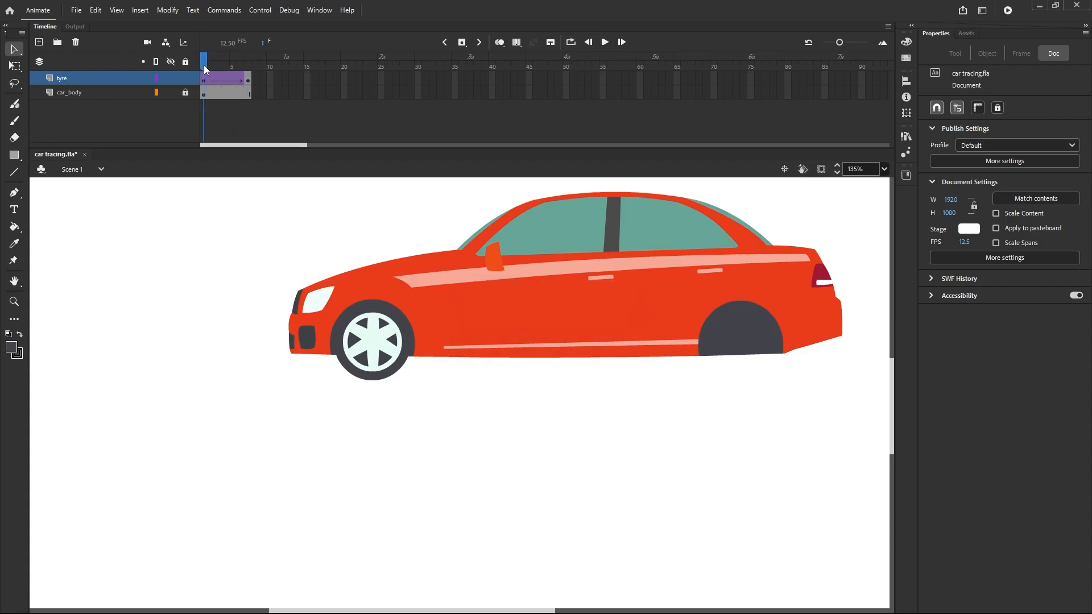
Move the tyre layer's end keyframe from frame 7 to frame 20 and preview the slower rotation in a loop
left_click_drag(204, 67, 340, 79)
left_click(248, 80)
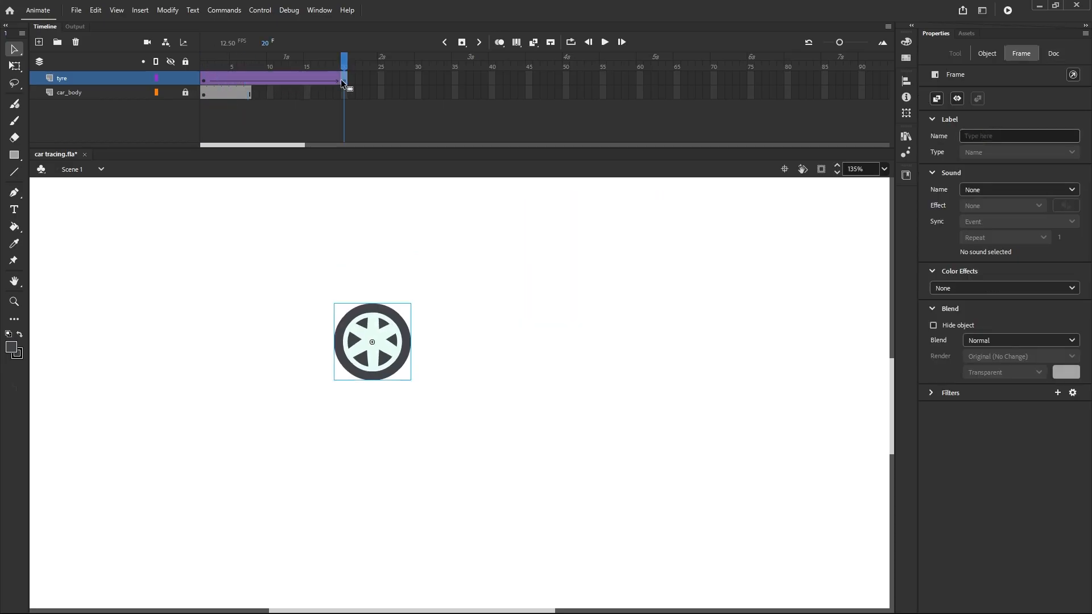
left_click(570, 41)
left_click(609, 45)
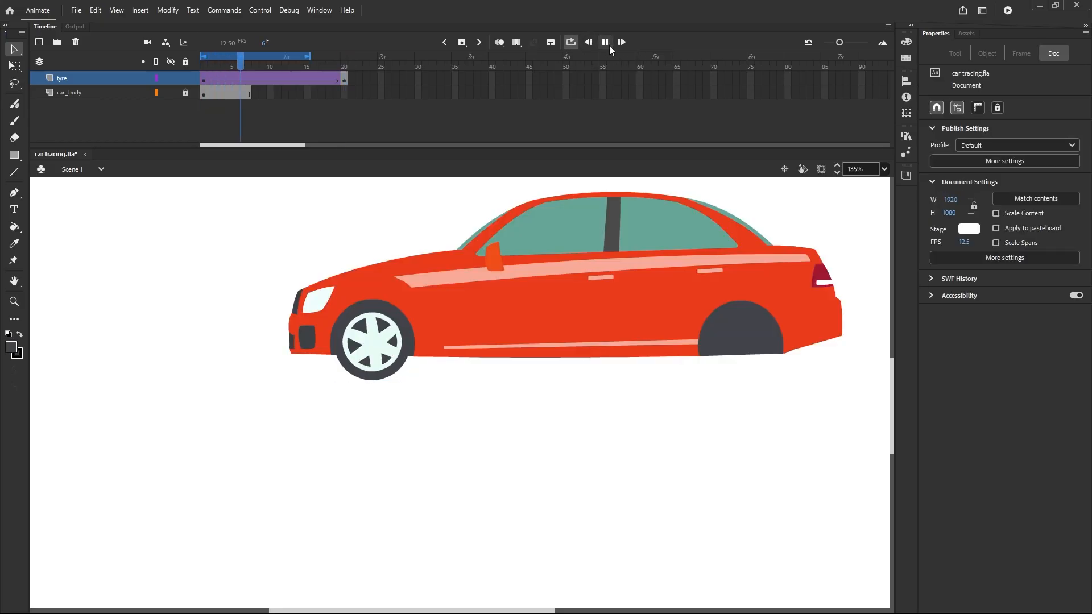
left_click(609, 42)
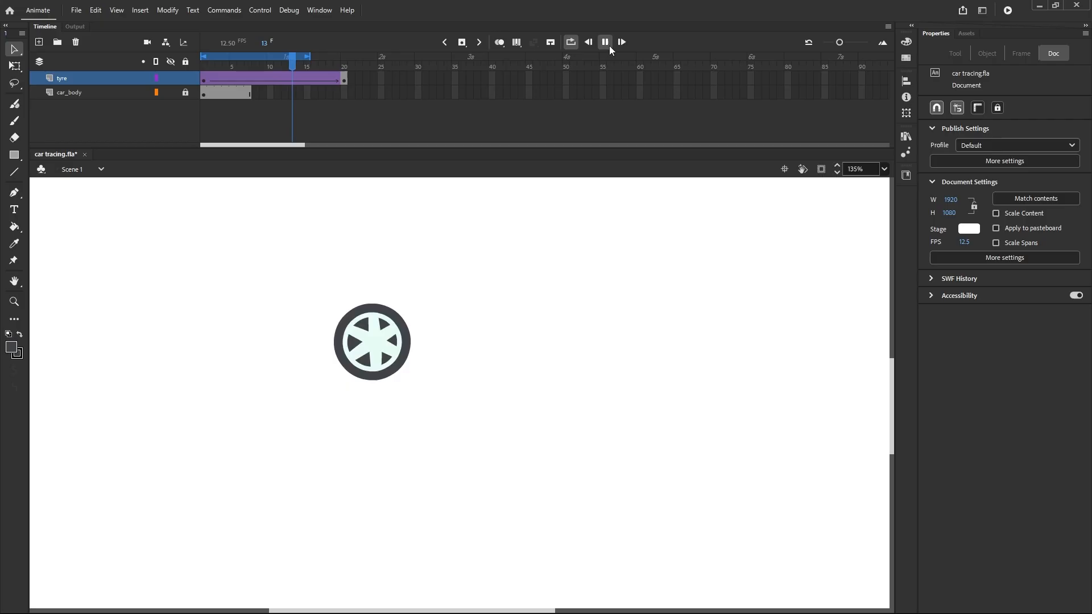
Move the tyre layer's end keyframe to frame 30 and preview the wheel's rotation speed
left_click(345, 80)
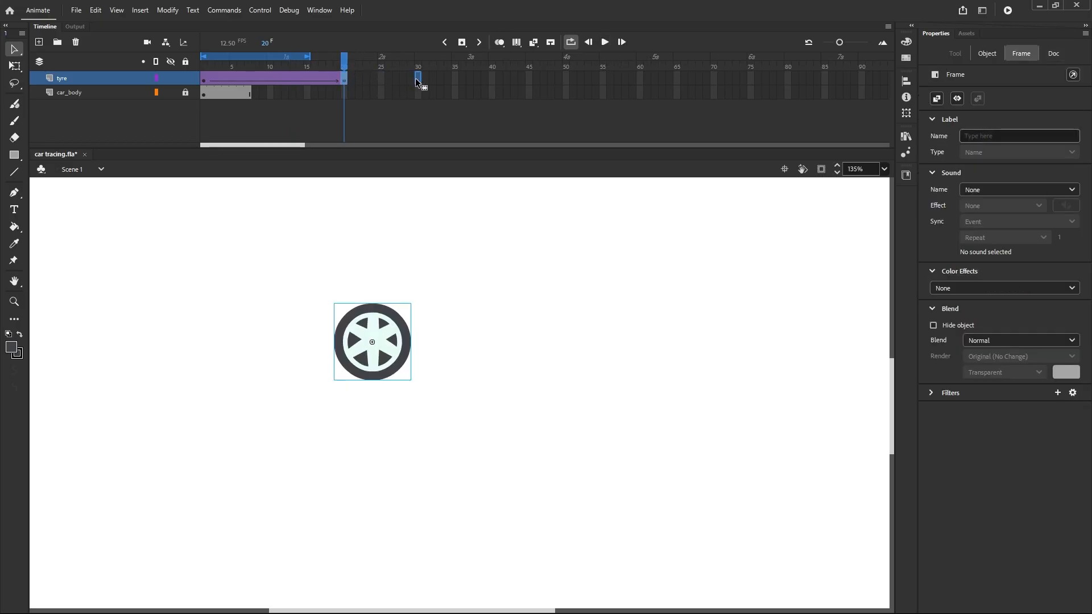
left_click_drag(415, 78, 417, 78)
left_click(606, 43)
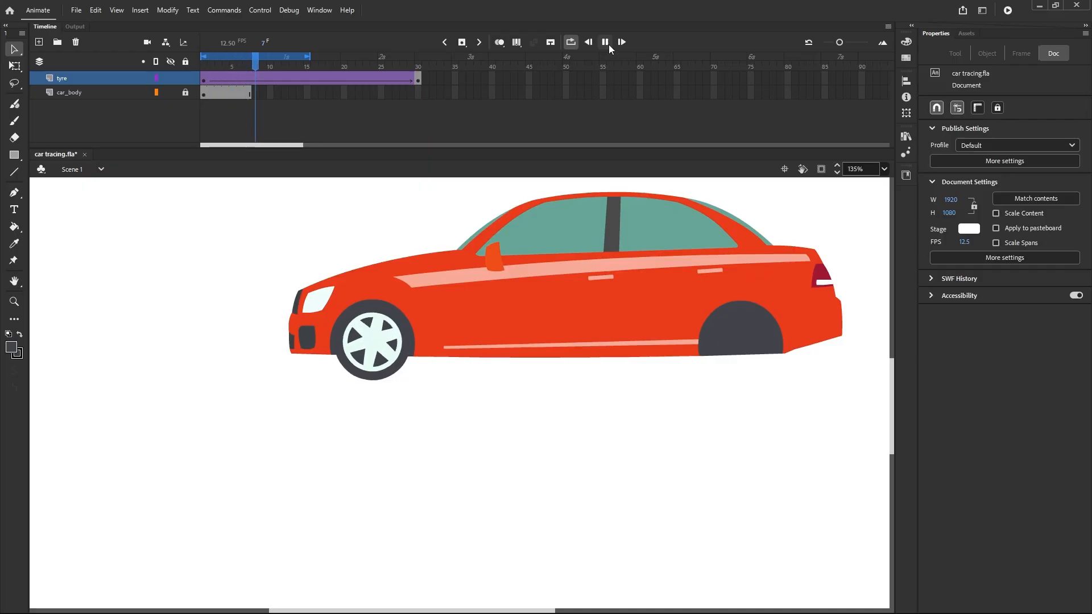
left_click(607, 43)
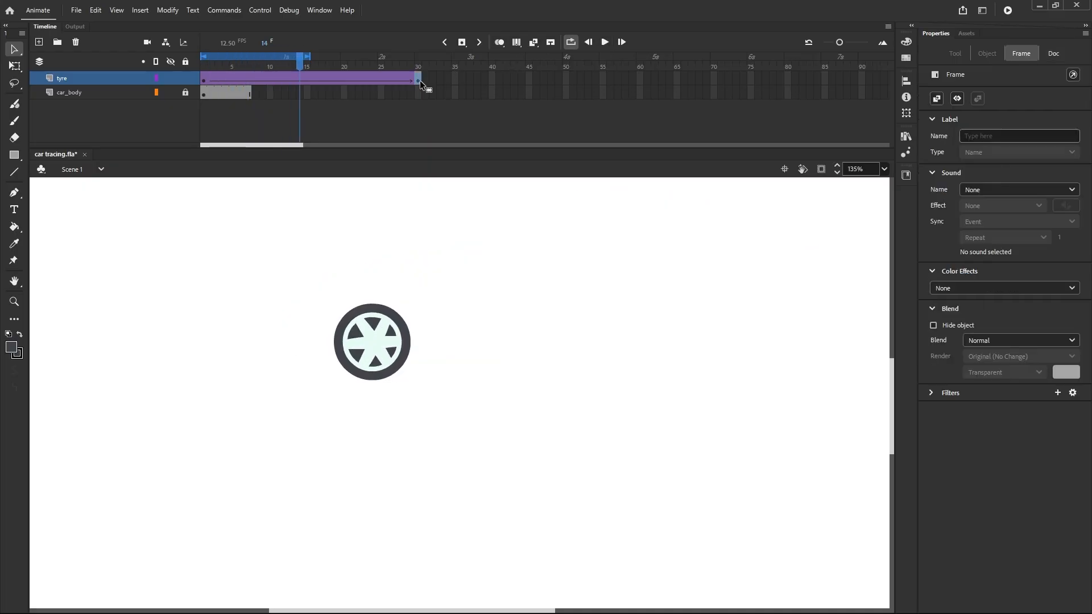
Move the tyre layer's end keyframe to frame 25 and preview the wheel's rotation speed
left_click(418, 79)
left_click_drag(389, 83, 380, 80)
left_click(606, 43)
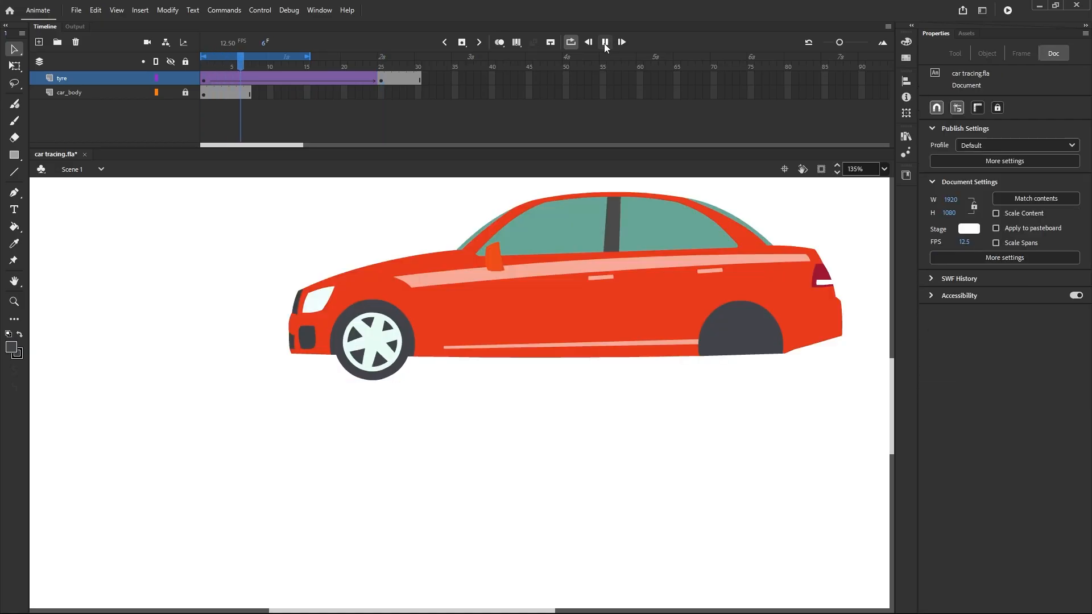
left_click(605, 44)
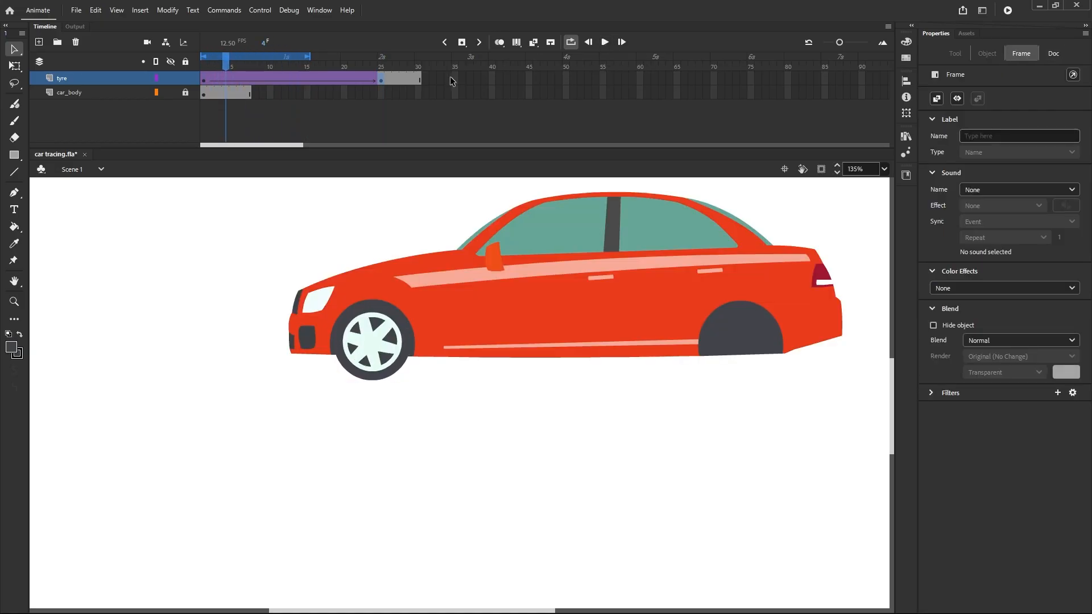
Move the tyre layer's end keyframe to frame 20, preview the rotation, and remove the leftover frames after frame 20
left_click(378, 80)
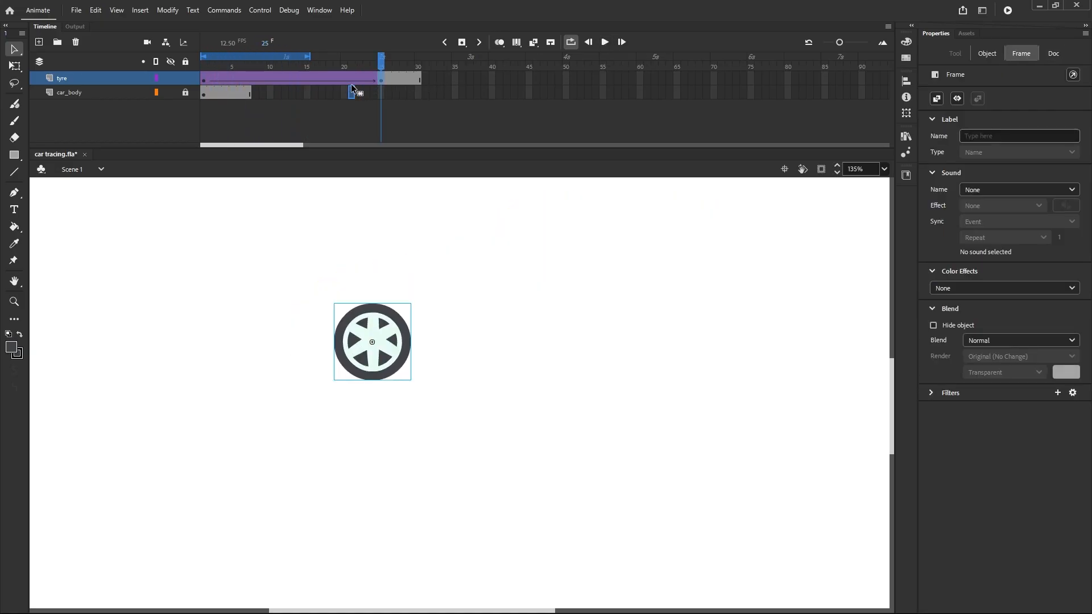
left_click_drag(350, 84, 343, 78)
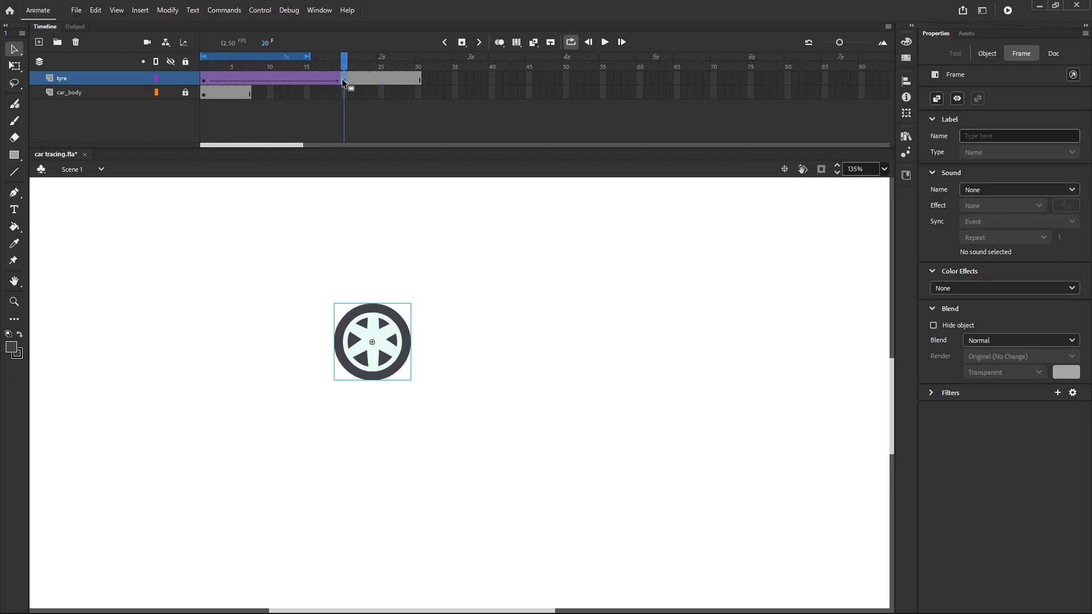
left_click(605, 43)
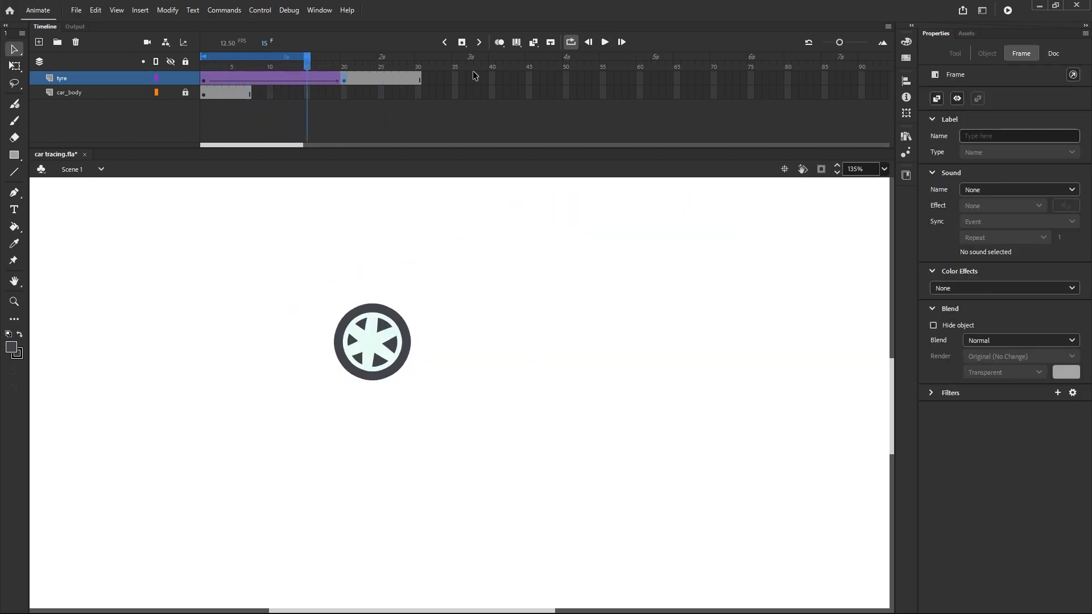
left_click_drag(435, 93, 350, 98)
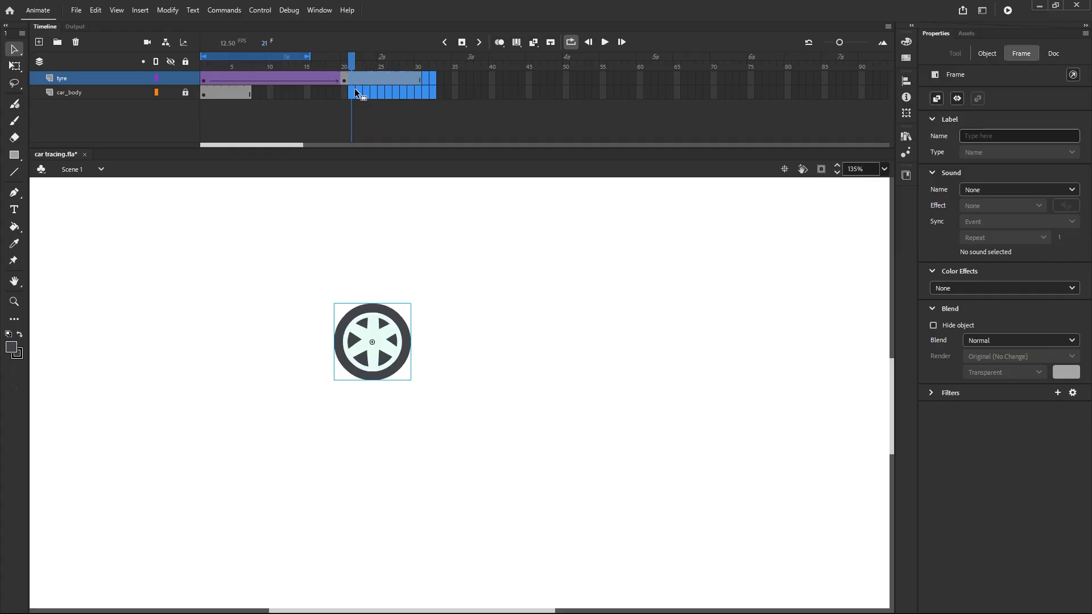
right_click(367, 77)
left_click(378, 149)
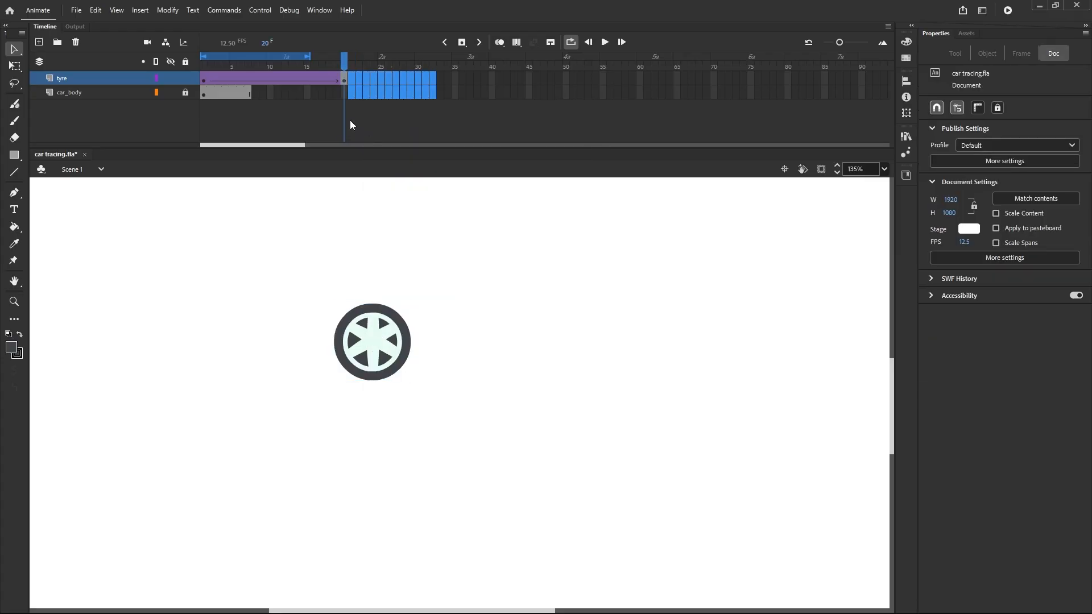
Extend the car_body layer by inserting a frame at frame 20
left_click(342, 95)
right_click(342, 94)
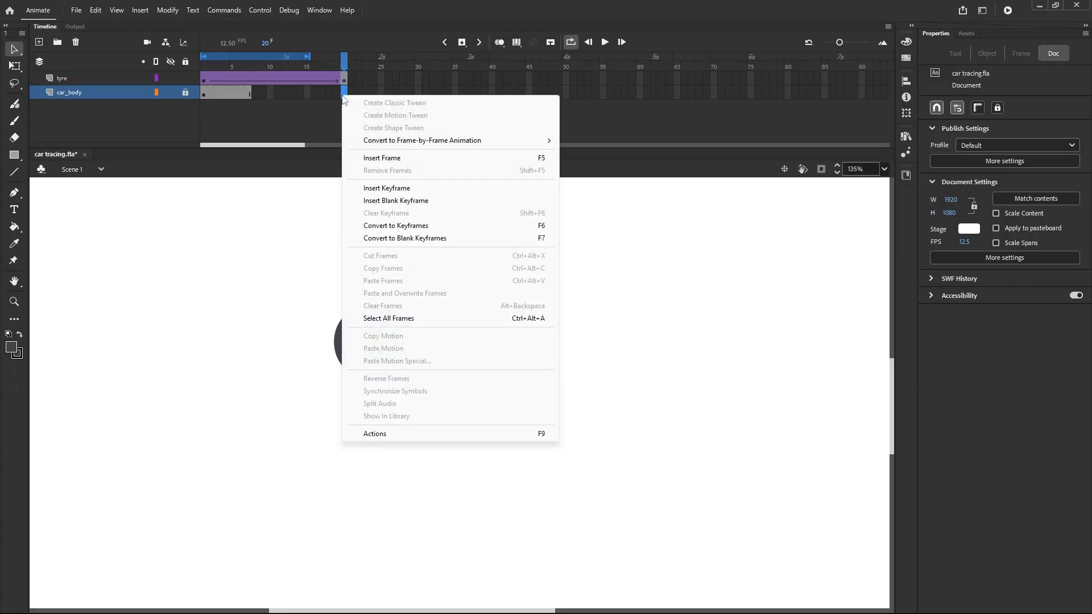
left_click(387, 158)
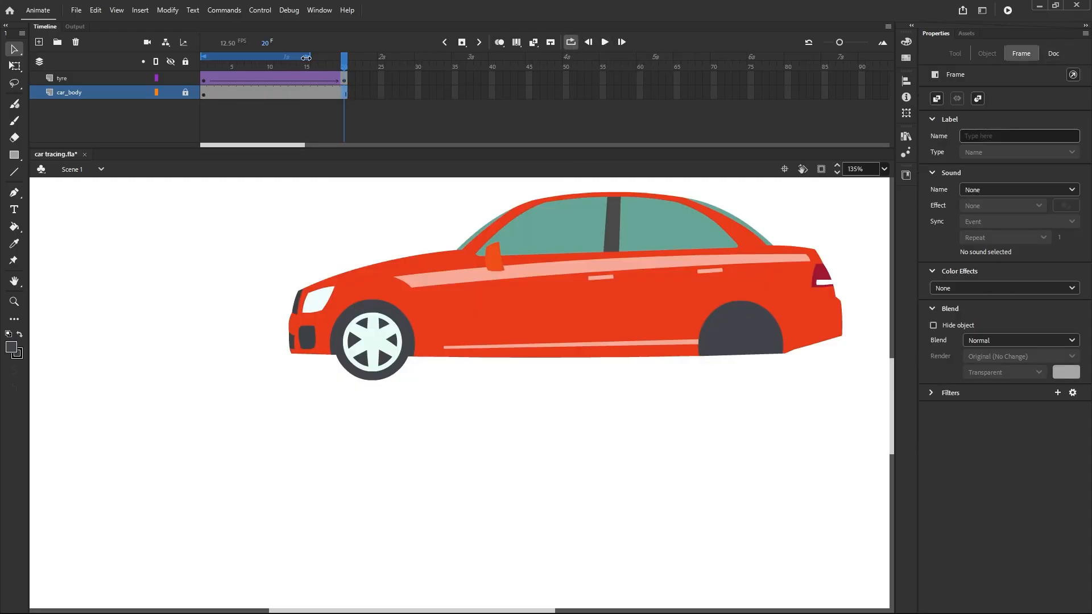
Extend the loop range to frame 20, preview the looping animation, and return to frame 1
left_click_drag(308, 57, 344, 61)
left_click(604, 42)
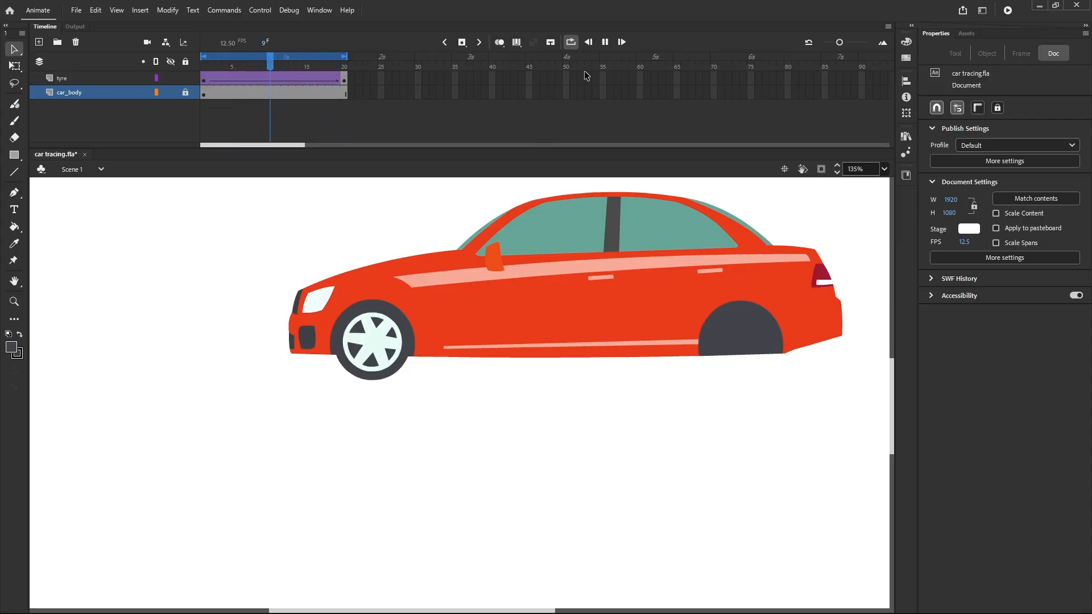
left_click(604, 43)
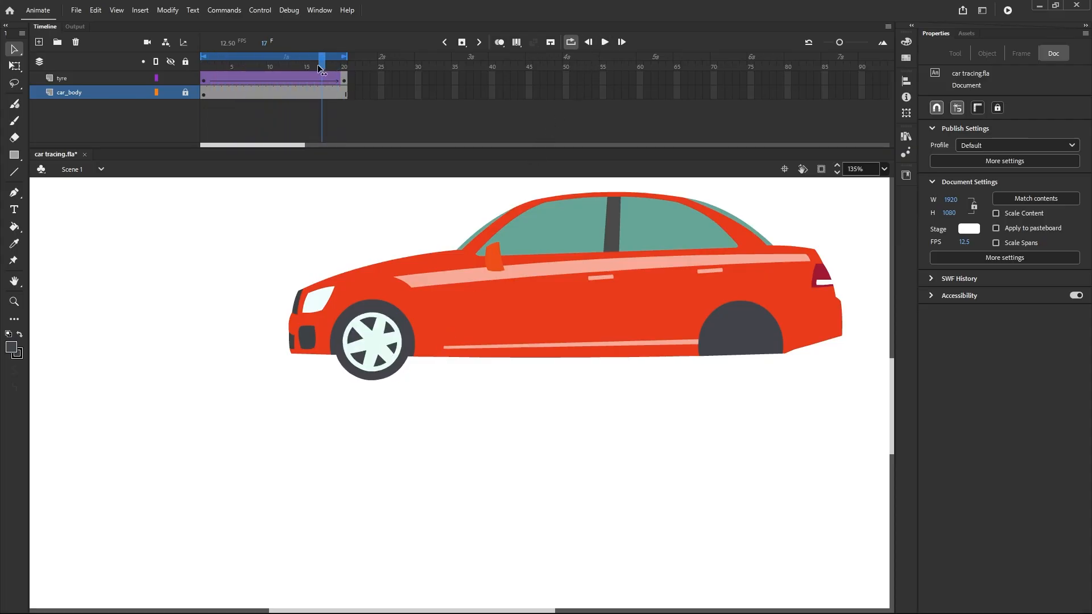
left_click_drag(317, 64, 203, 94)
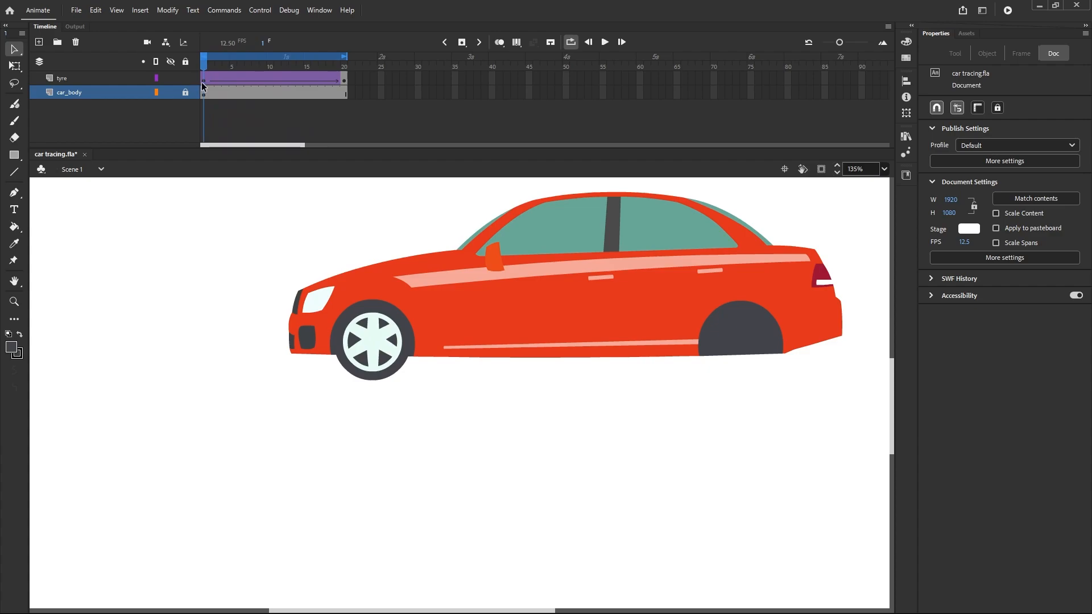
Compare the wheel's orientation at the tyre layer's first and last keyframes, frames 1 and 20
left_click_drag(205, 69, 346, 81)
left_click(344, 80)
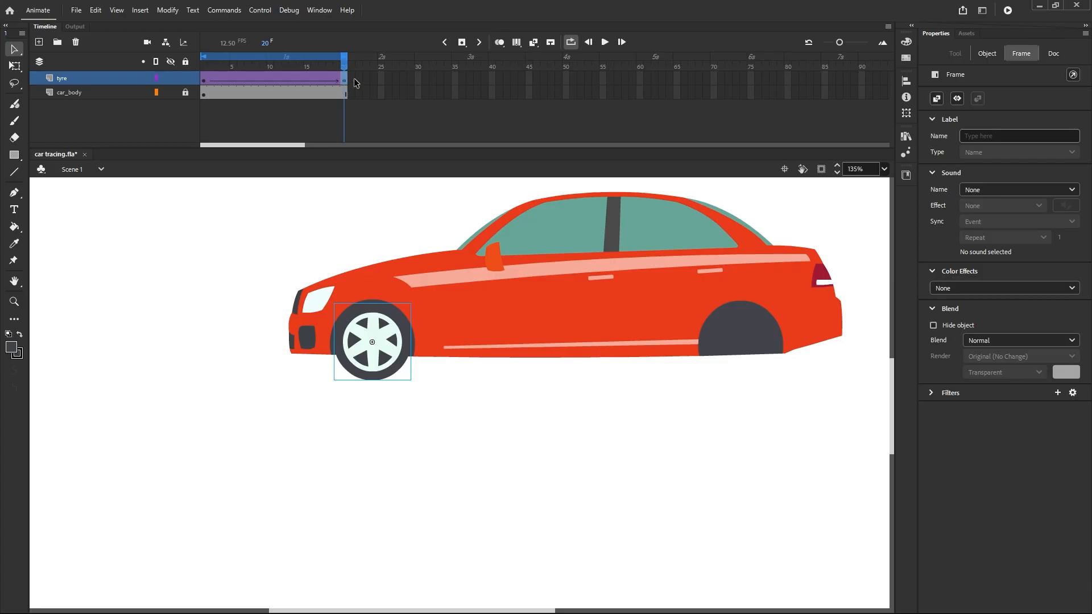
left_click(203, 82)
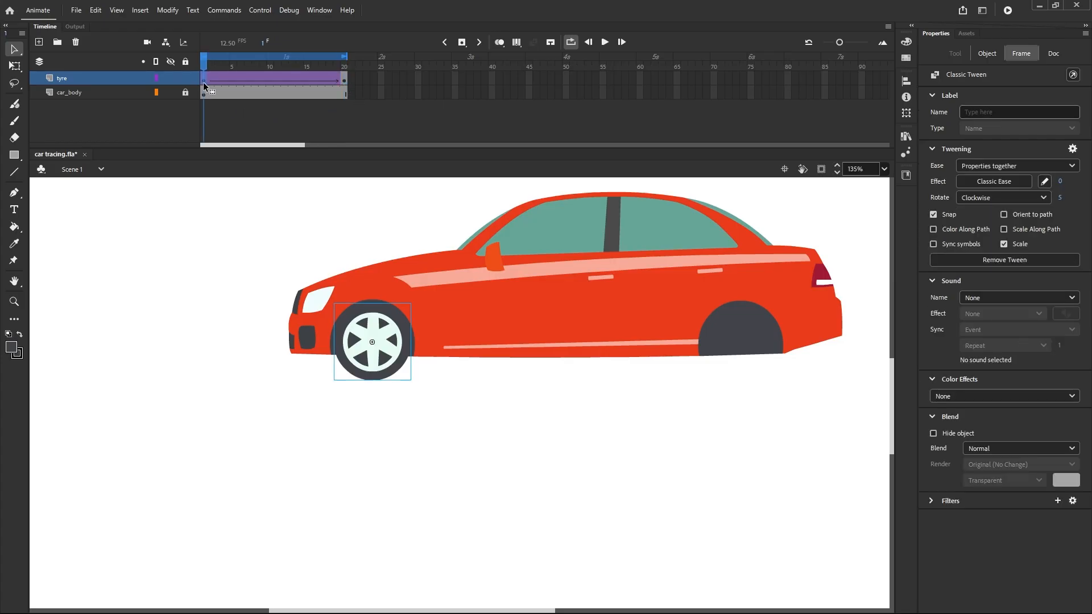
left_click(345, 81)
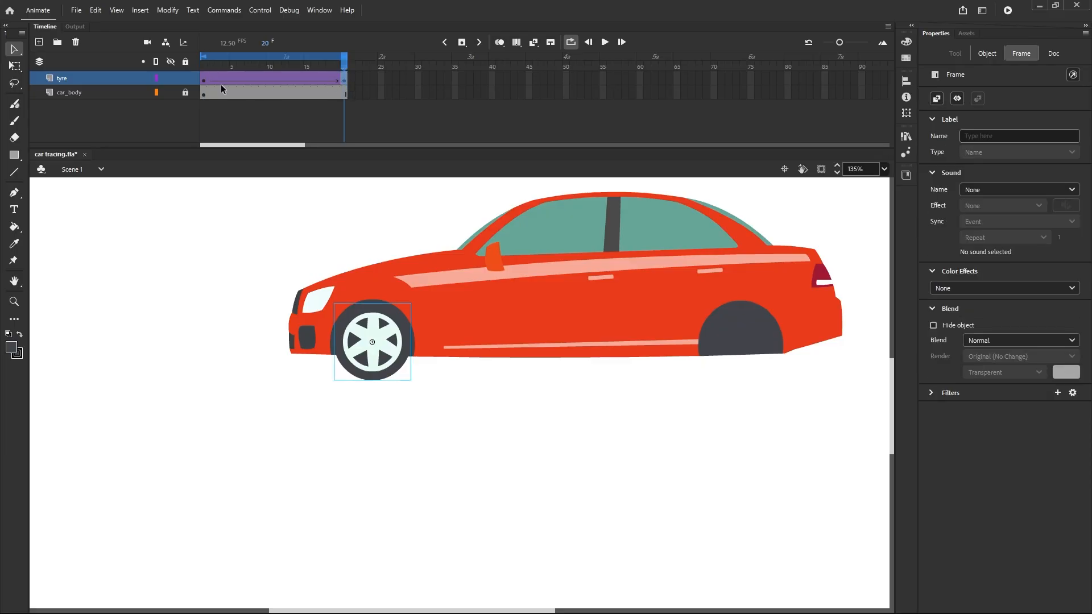
left_click(203, 81)
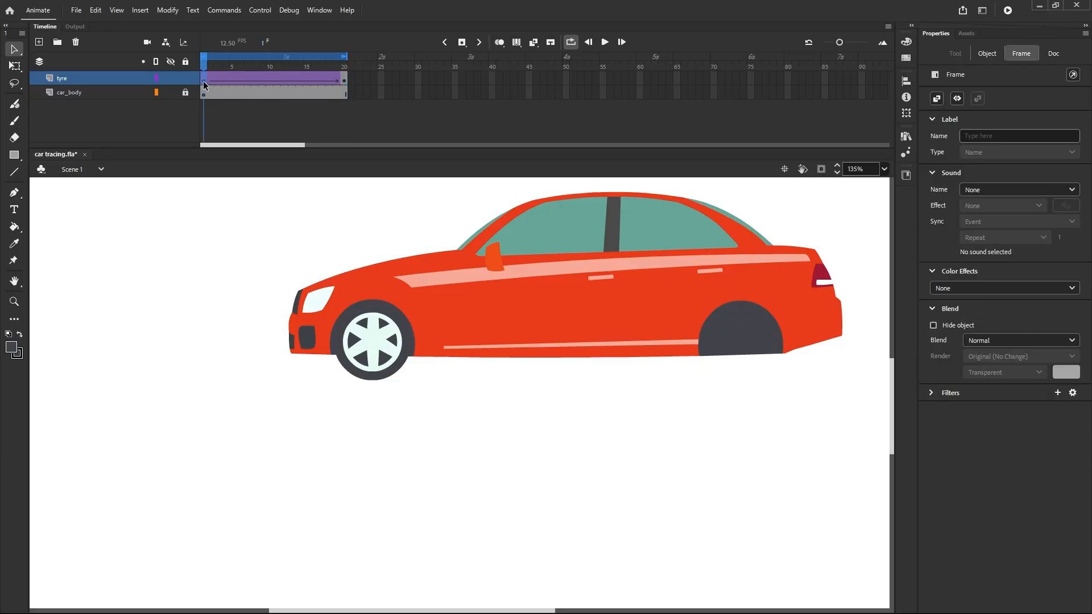
left_click(345, 81)
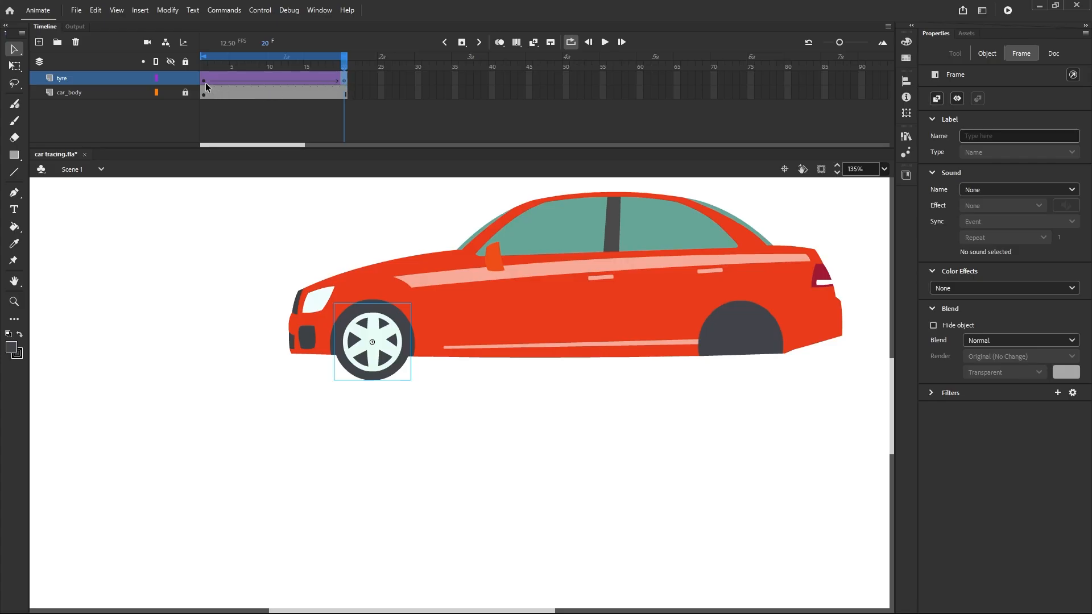
left_click(206, 83)
left_click(344, 85)
left_click(204, 82)
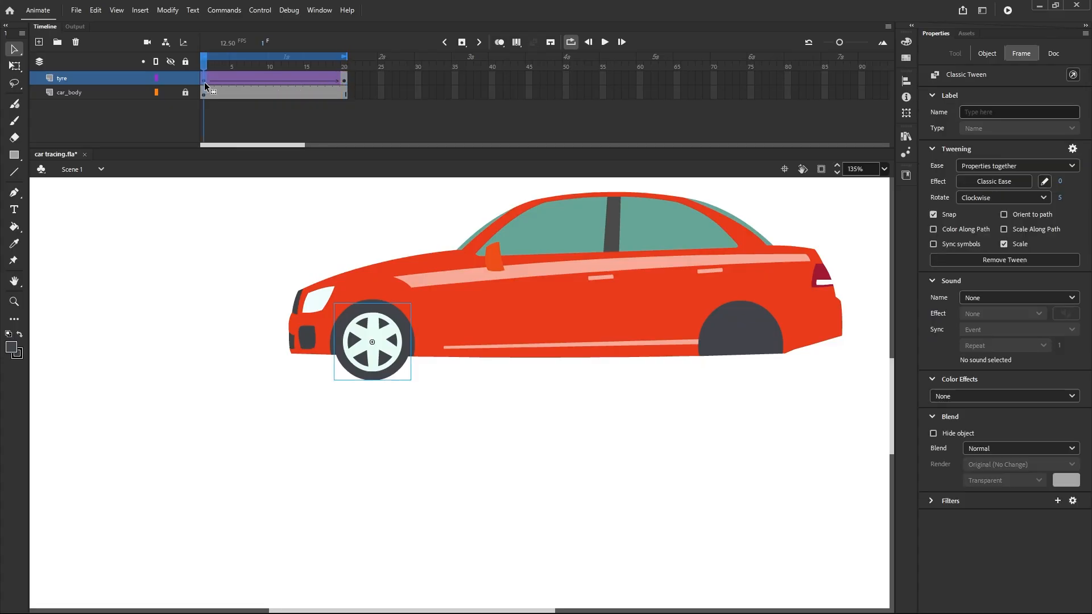
Inspect the tween's in-between frames on the tyre layer and compare frames 19 and 20 with frame 1
left_click(210, 80)
left_click(220, 80)
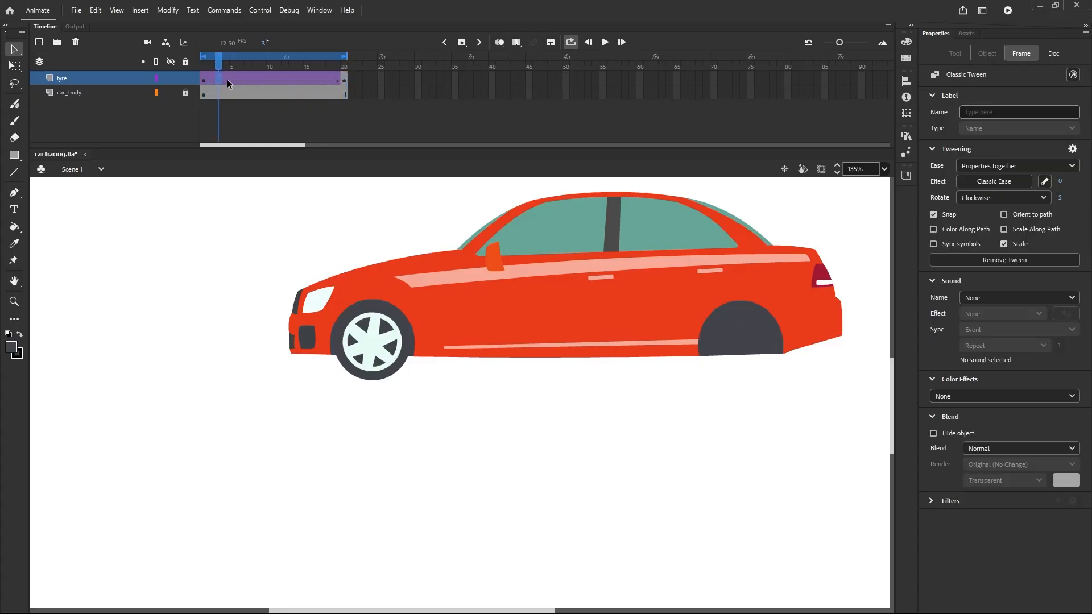
left_click(227, 80)
left_click(242, 80)
left_click(346, 81)
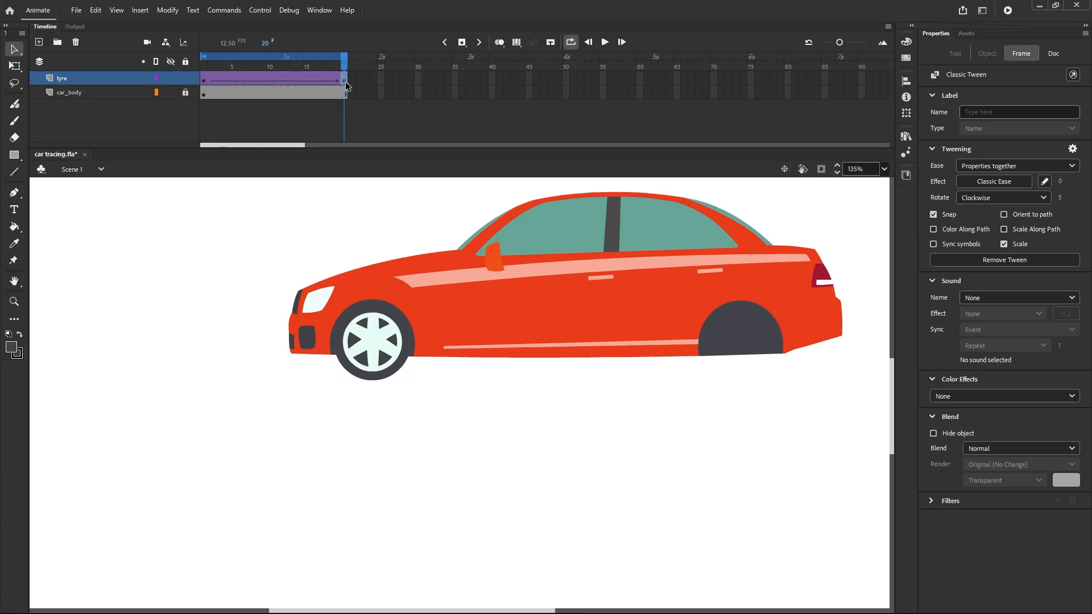
left_click(204, 80)
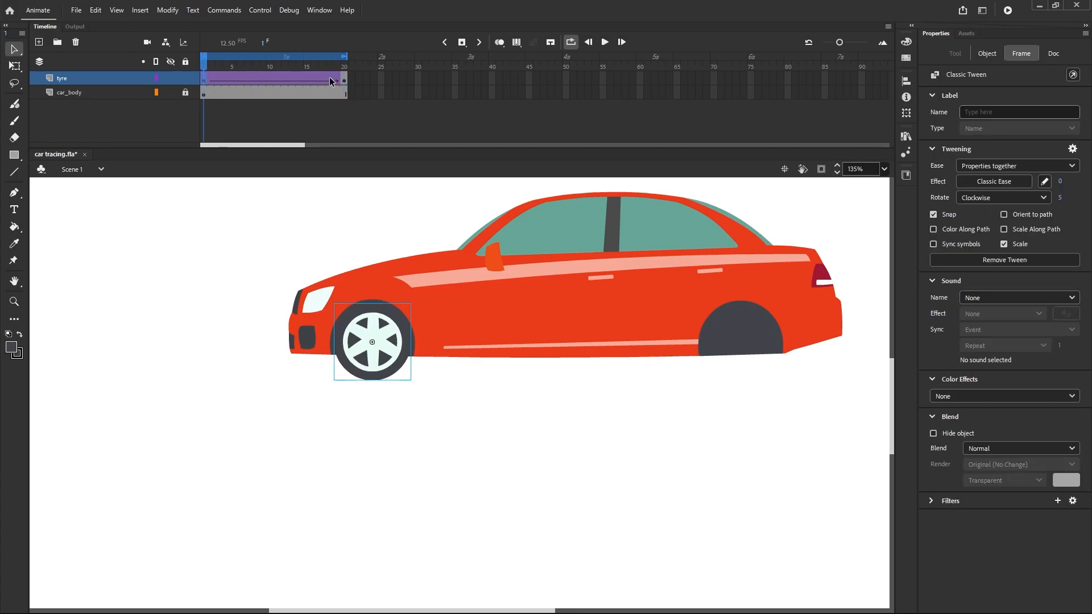
left_click(344, 82)
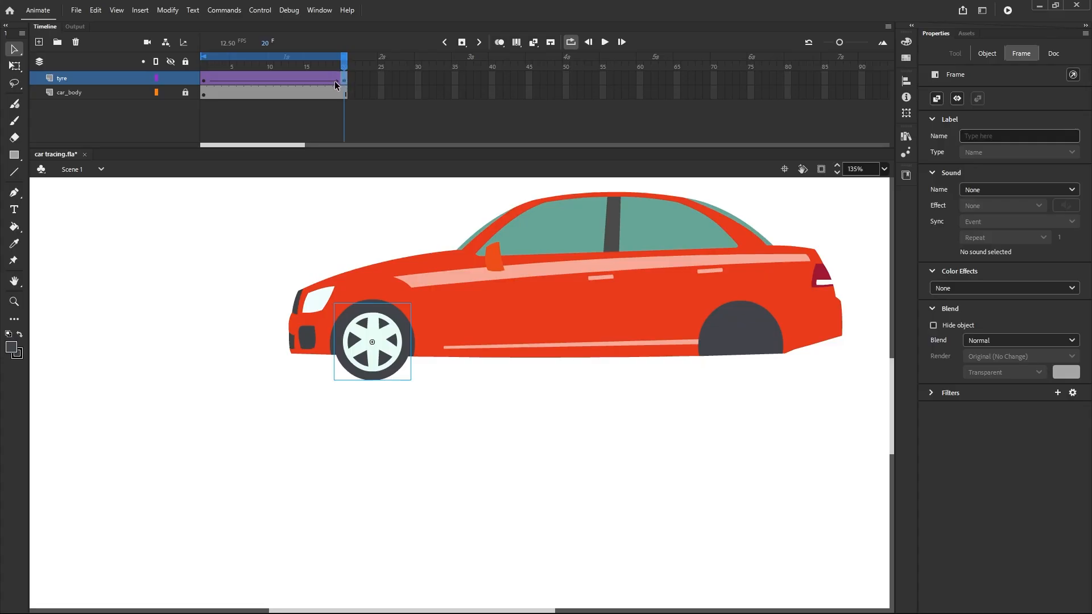
left_click(336, 81)
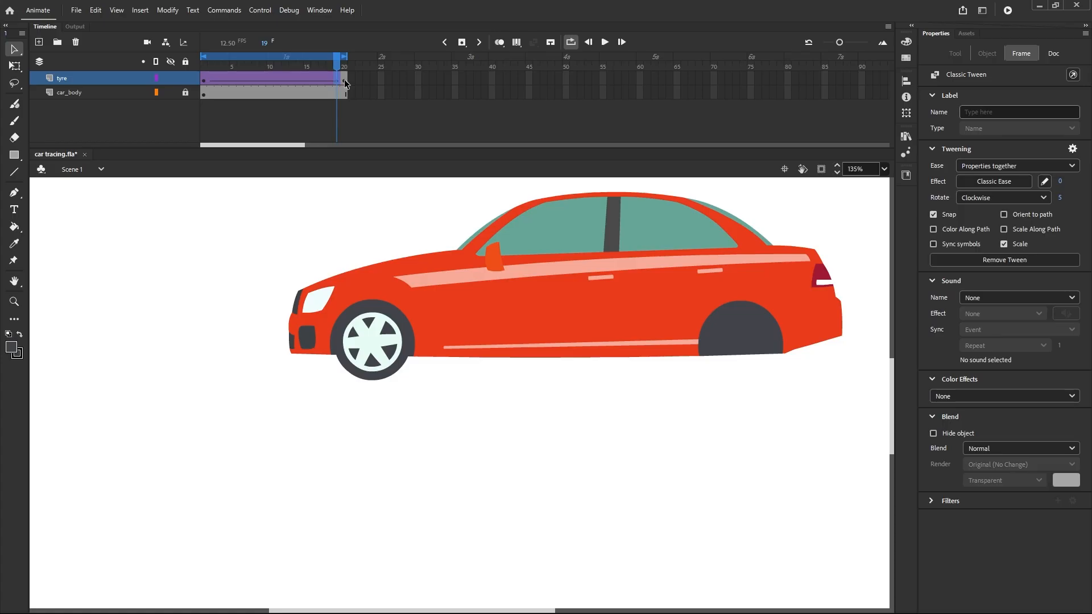
left_click_drag(345, 83, 336, 83)
left_click(345, 84)
left_click(344, 80)
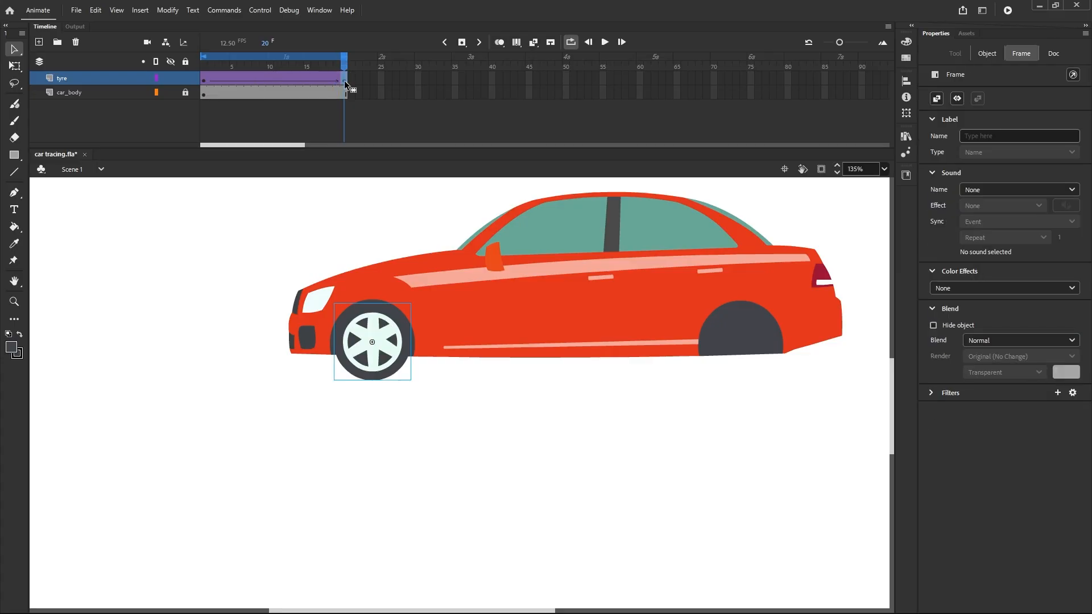
Try removing frame 20 from the tweened tyre layer, and restore its end keyframe
right_click(344, 80)
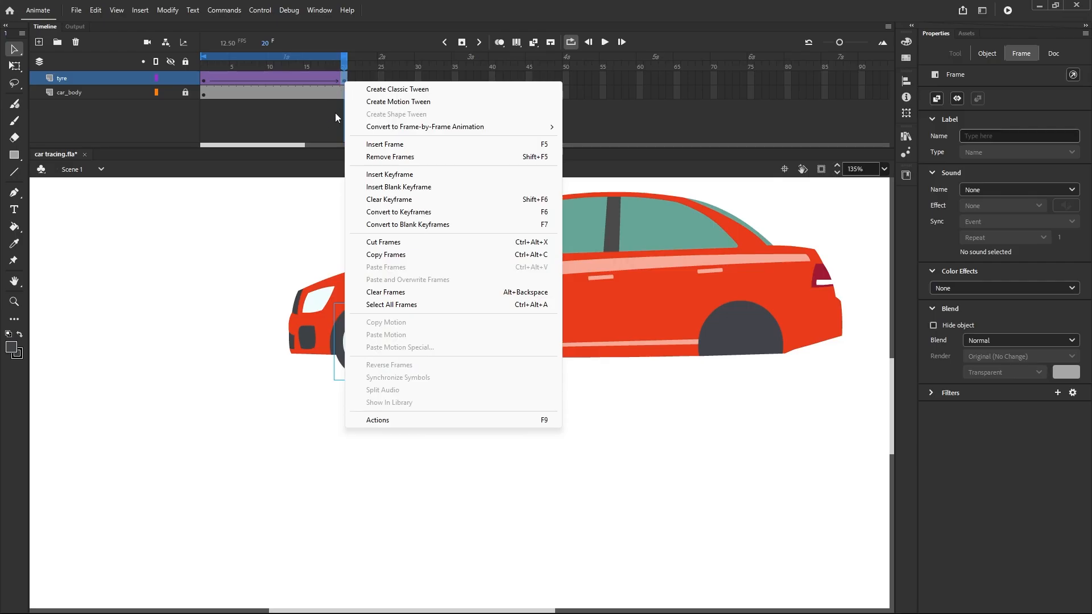
left_click(360, 157)
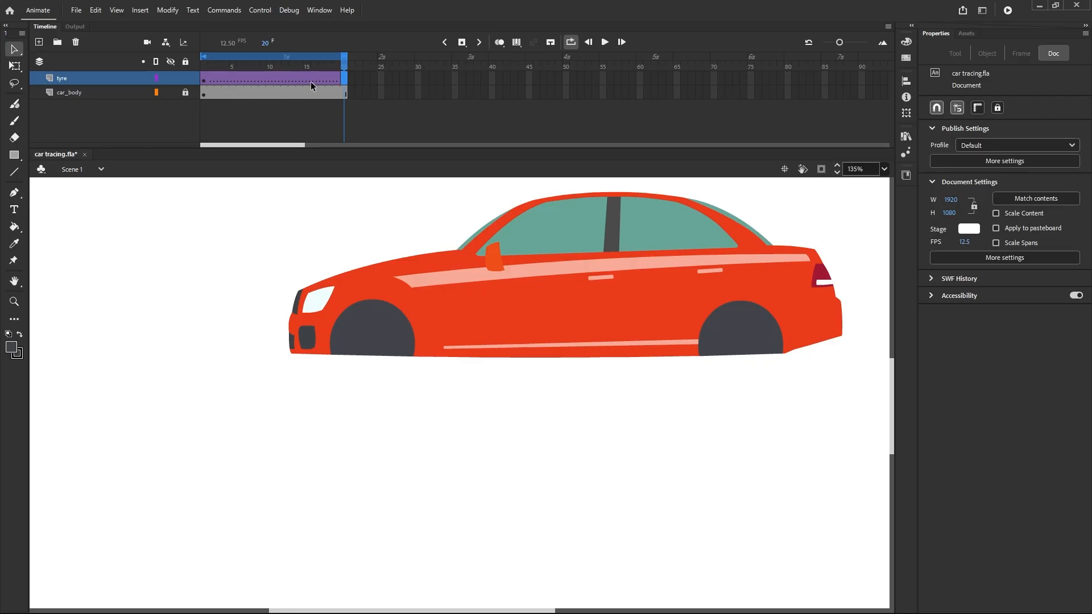
key("F6")
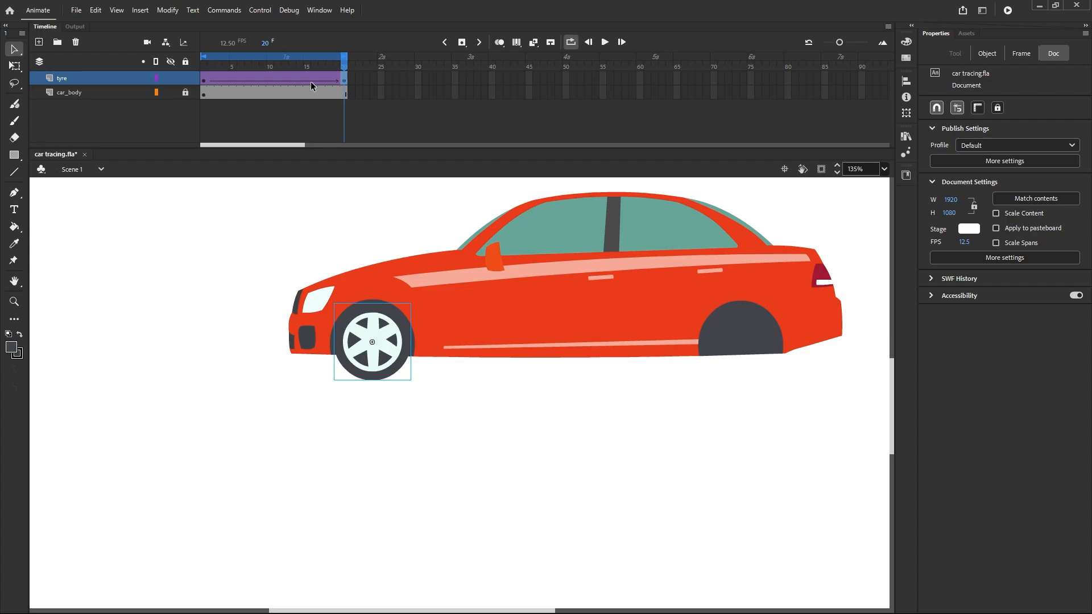
left_click(344, 81)
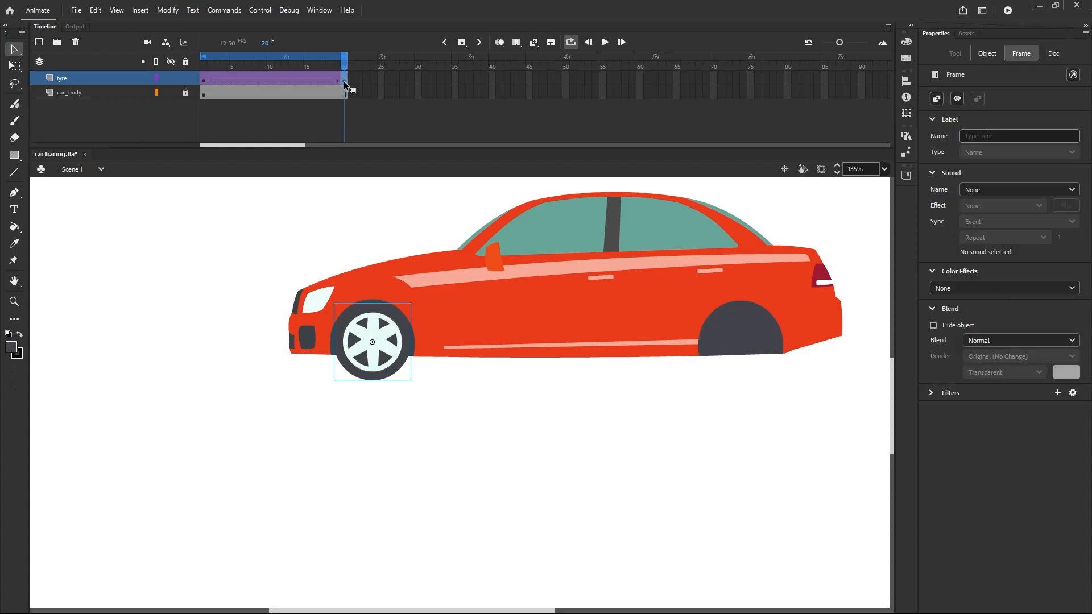
Convert the tyre layer's frames 1 to 20 to frame-by-frame animation with a keyframe on each frame
left_click(204, 80)
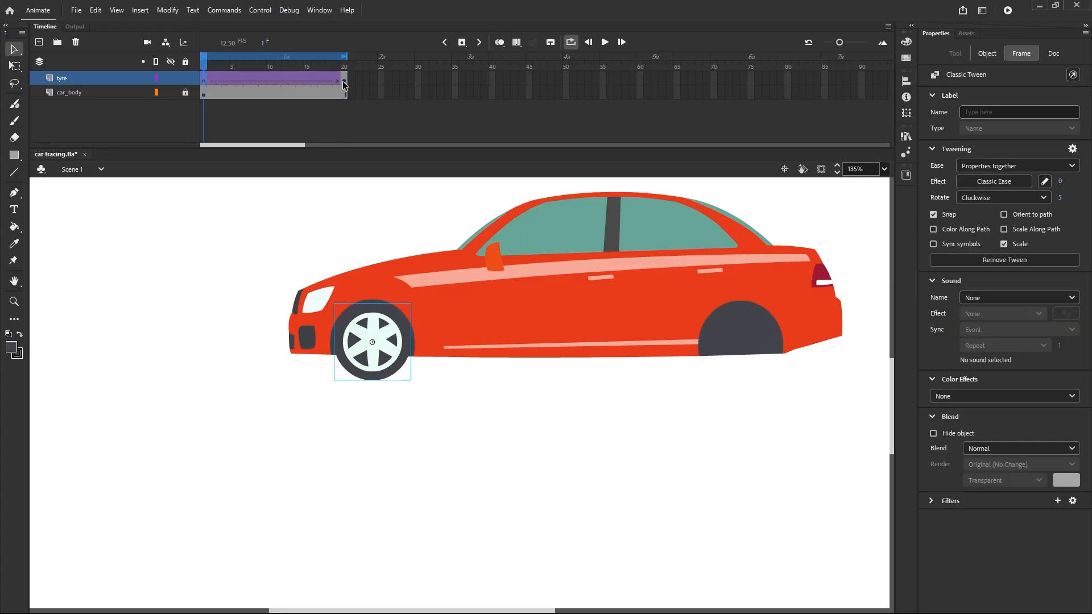
left_click(344, 82)
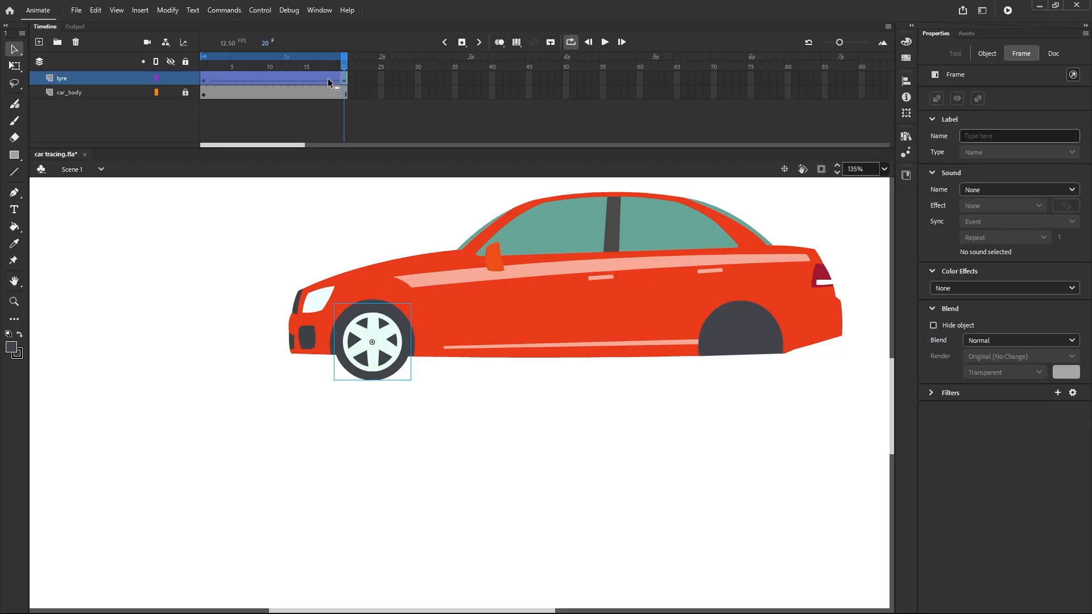
right_click(329, 80)
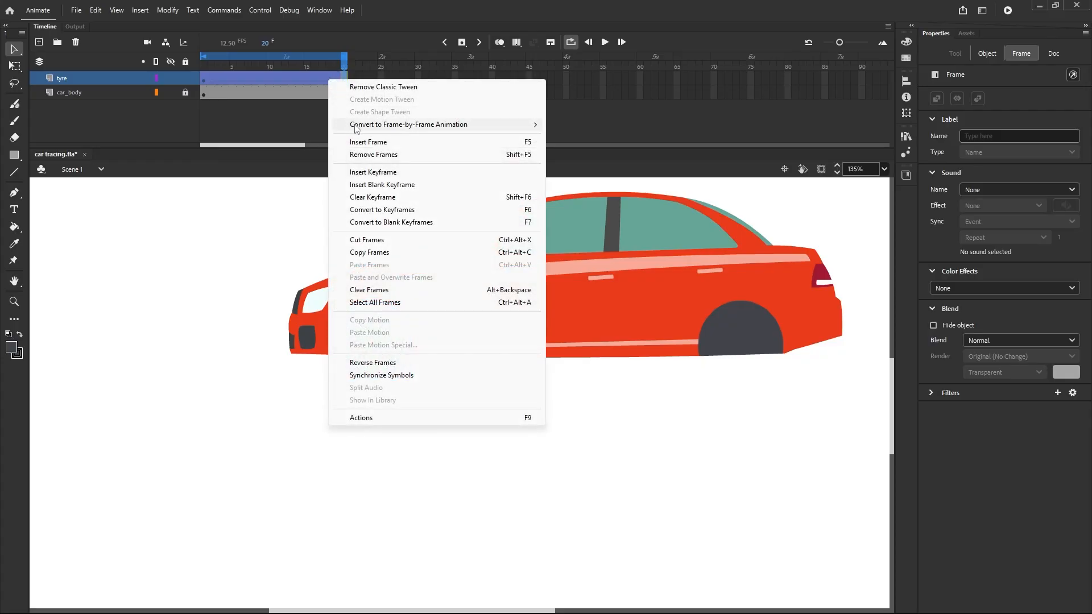
mouse_move(357, 127)
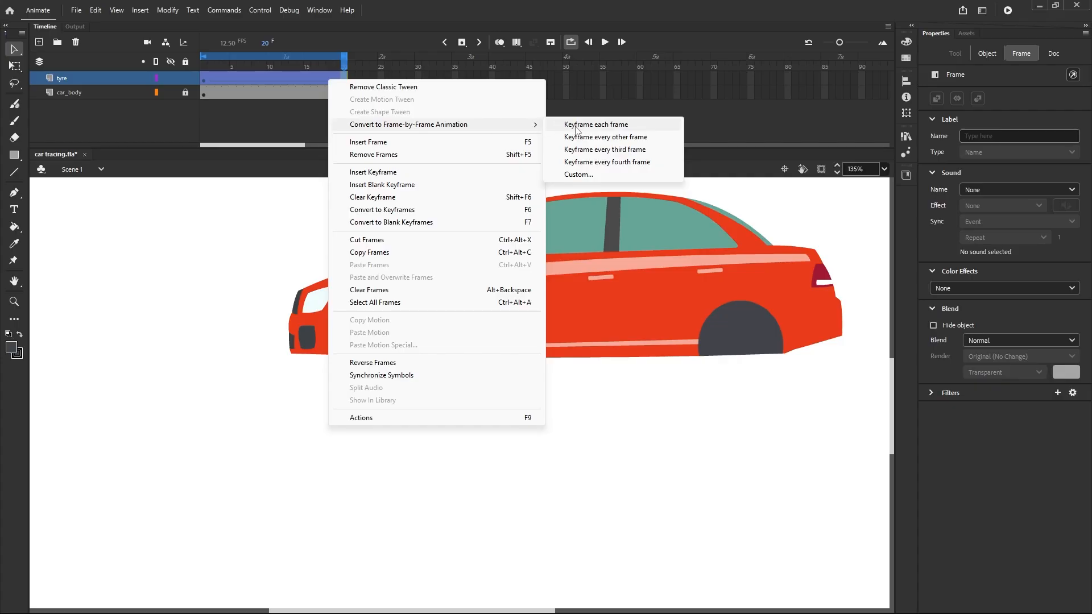
left_click(594, 126)
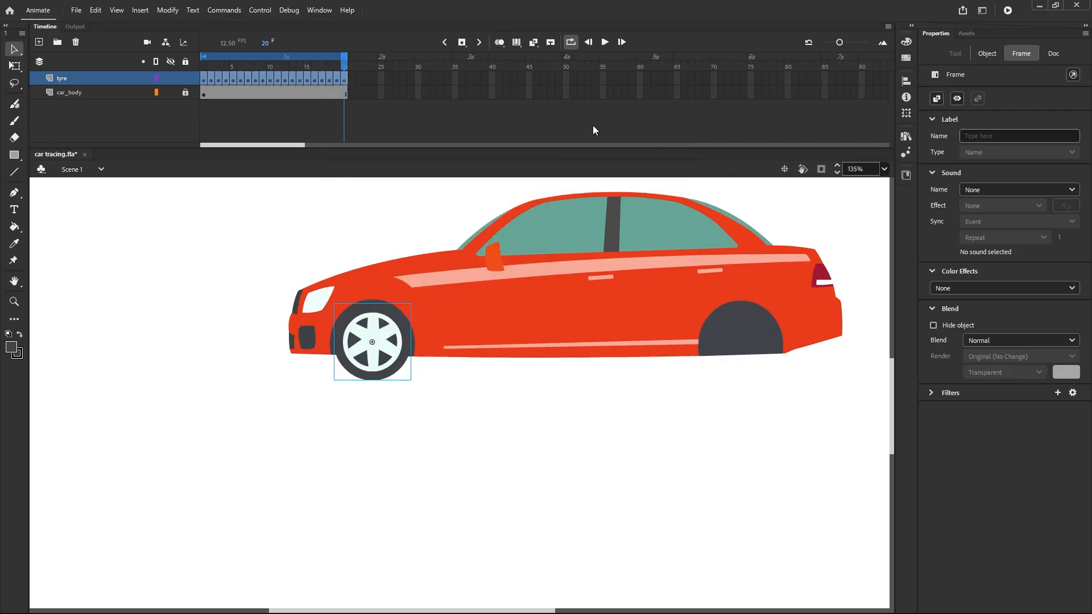
Check the wheel's orientation on the tyre layer's last few keyframes and compare it with frame 1
left_click(336, 80)
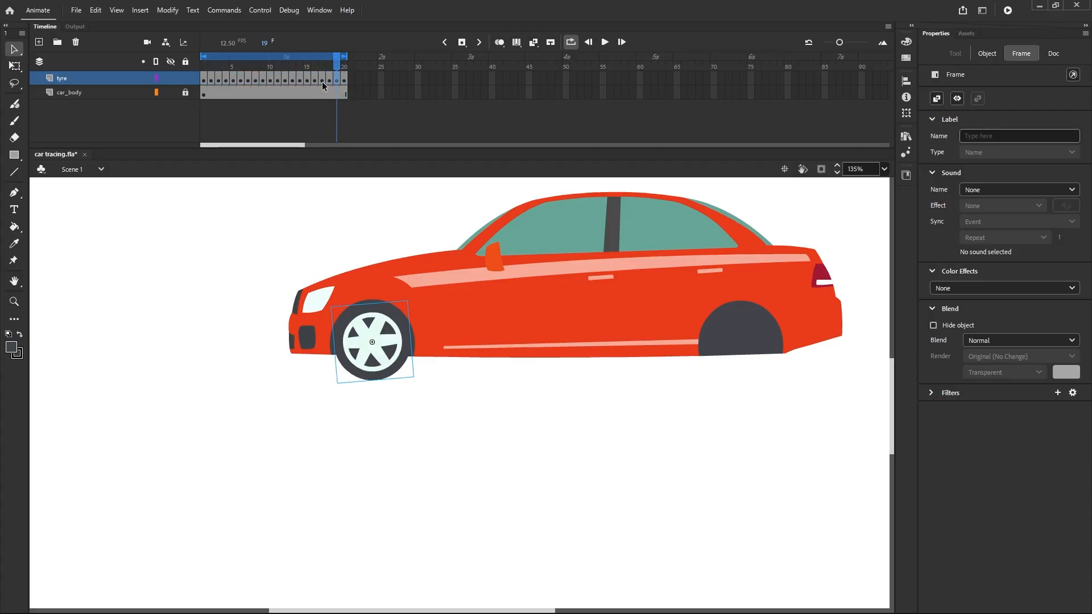
left_click(321, 80)
left_click(328, 80)
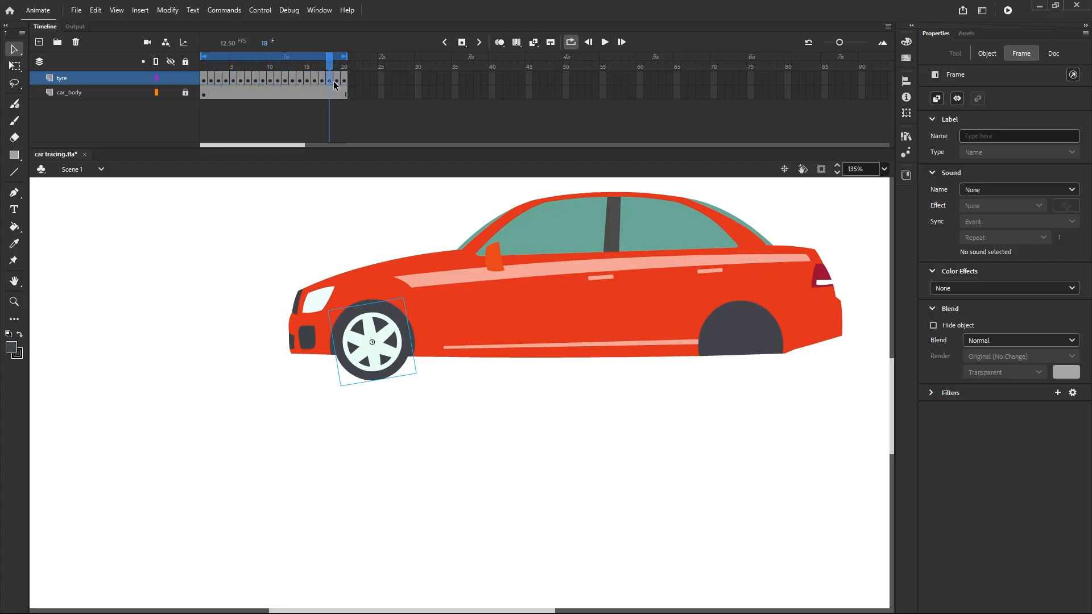
left_click(336, 81)
left_click(344, 81)
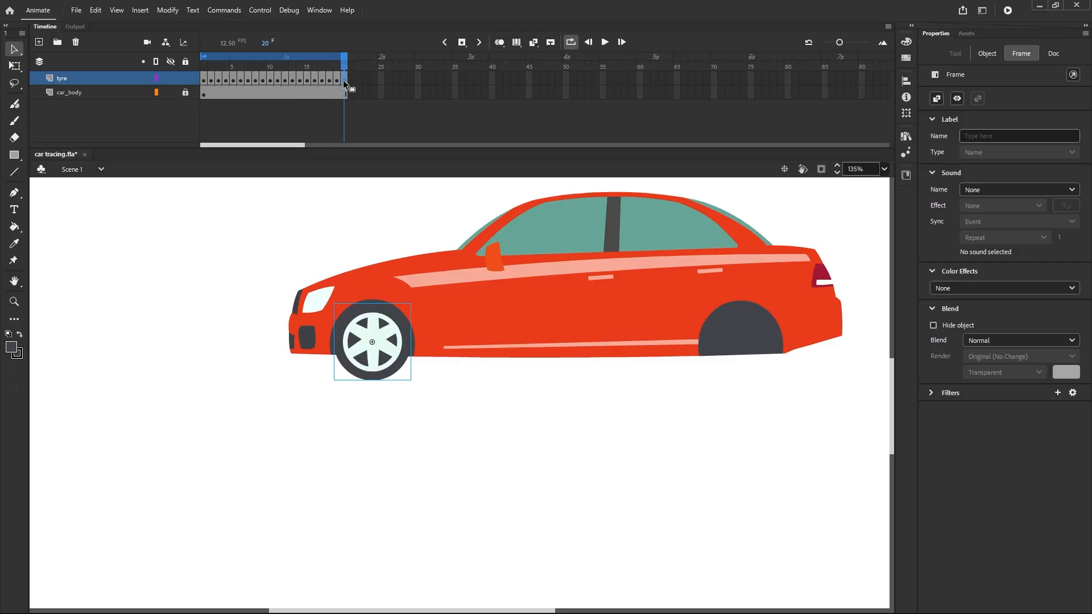
left_click(203, 81)
Remove frame 20 from both the tyre and car_body layers
left_click(344, 79)
right_click(343, 80)
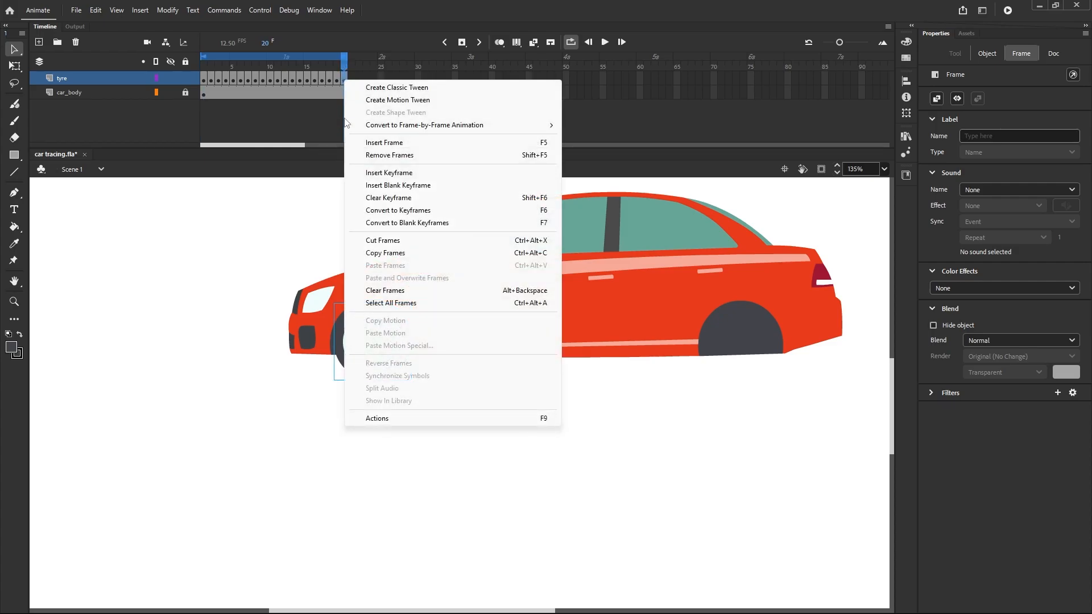
left_click(364, 155)
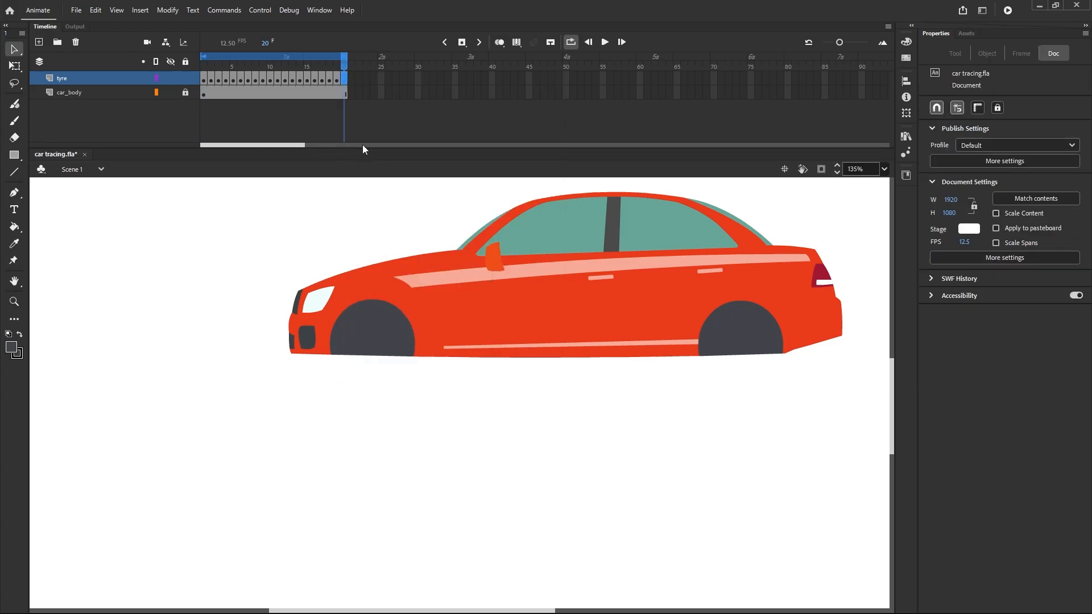
left_click(355, 94)
left_click(346, 91)
right_click(347, 91)
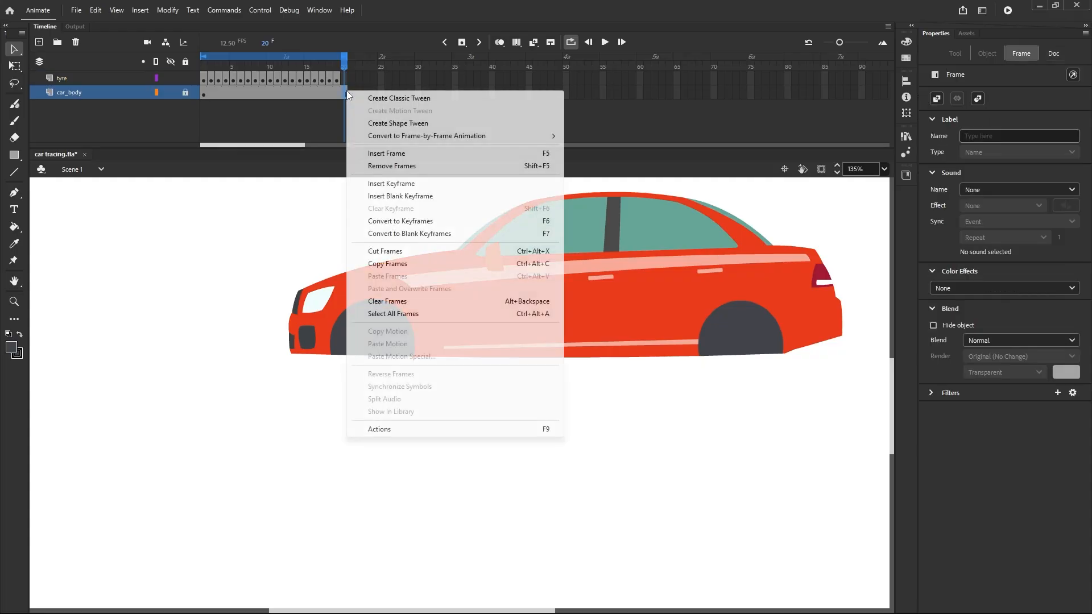
left_click(375, 166)
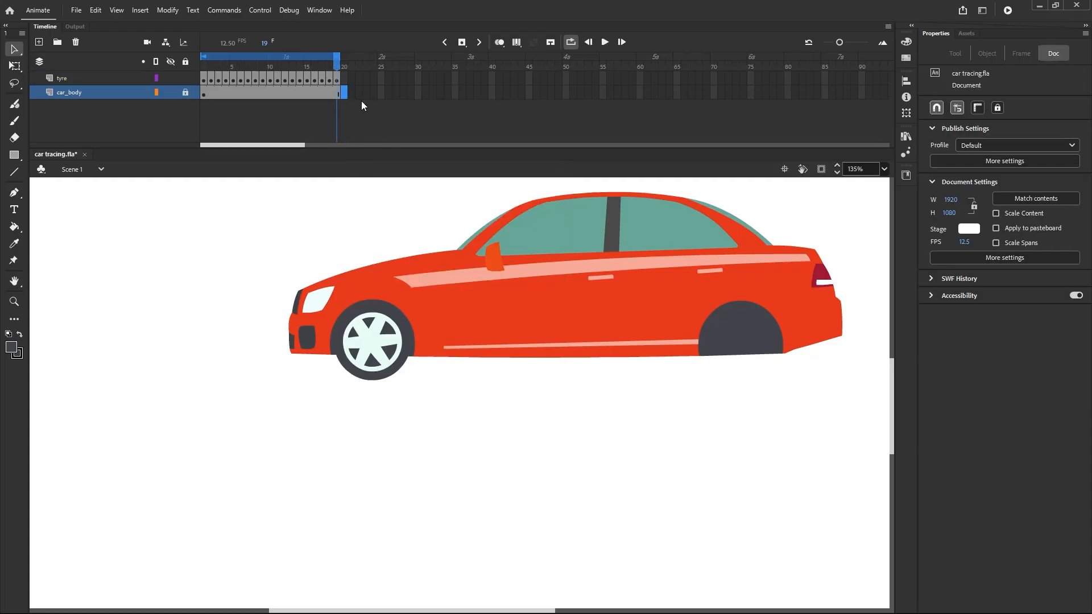
Compare the wheel's orientation on tyre frames 18 and 19 with frame 1
left_click(336, 80)
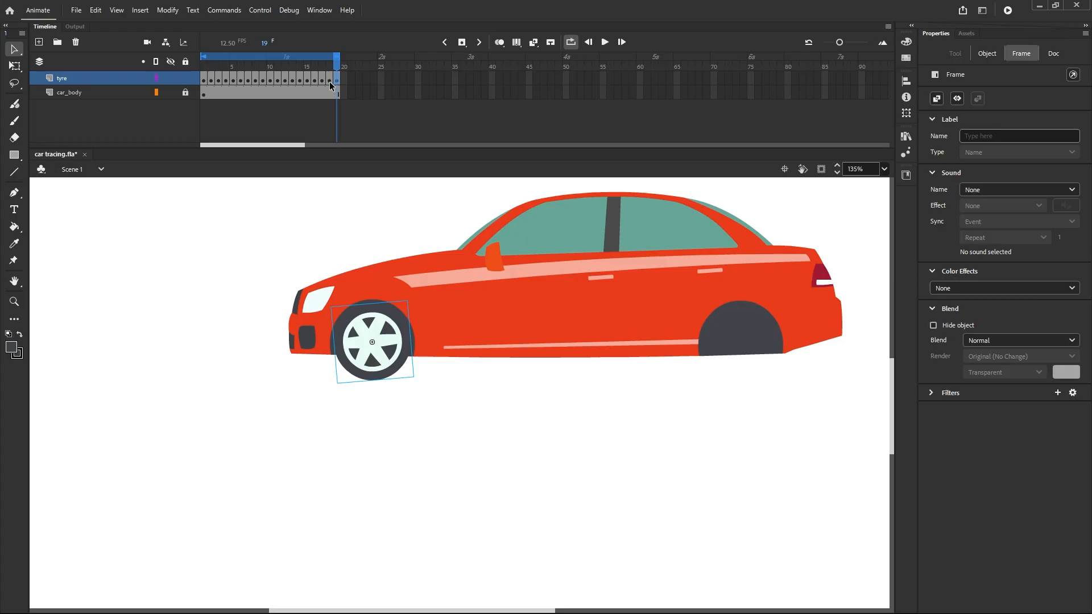
left_click(330, 81)
left_click(336, 80)
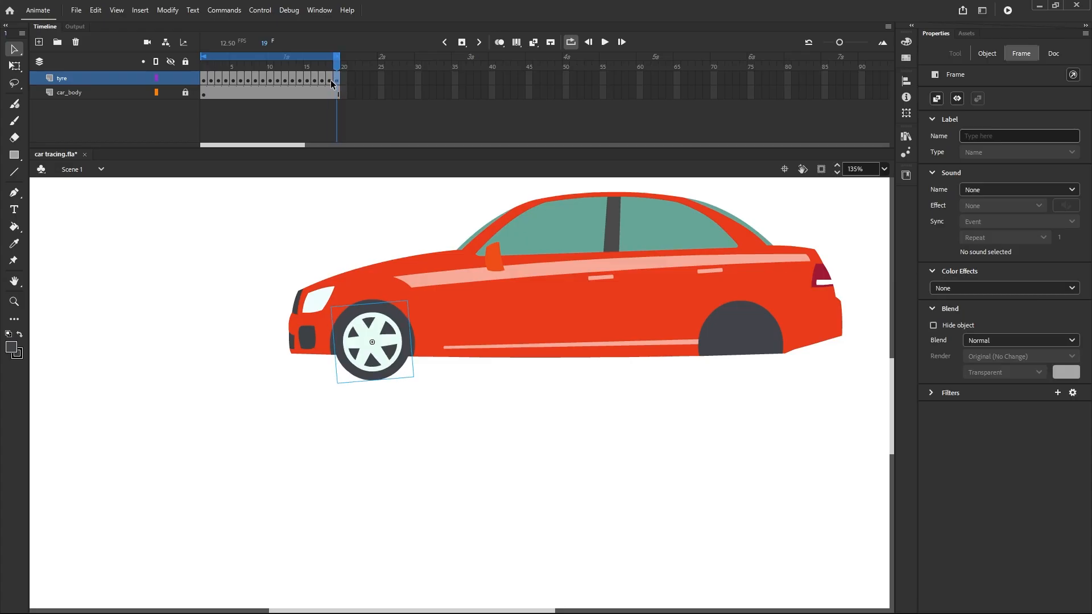
left_click(203, 80)
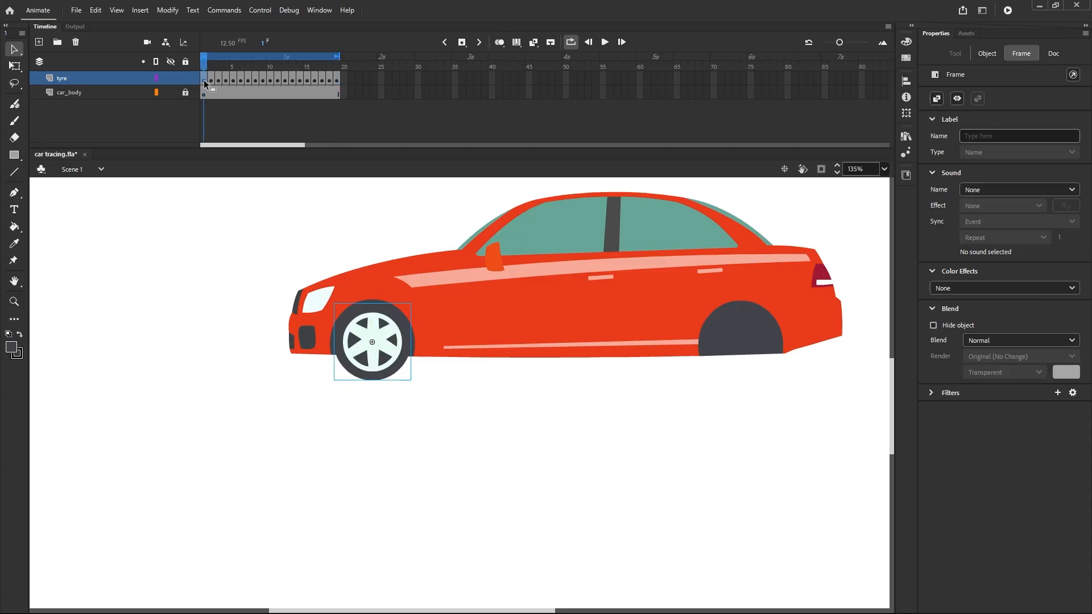
Preview the looping wheel animation, stop playback, and turn looping off
left_click(605, 43)
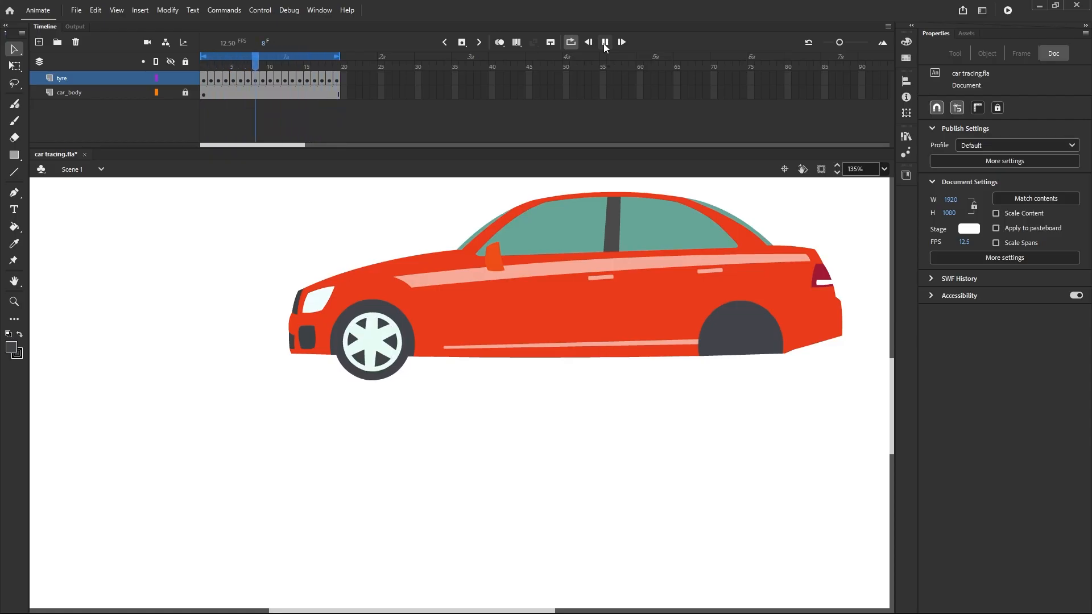
left_click(605, 43)
left_click(570, 43)
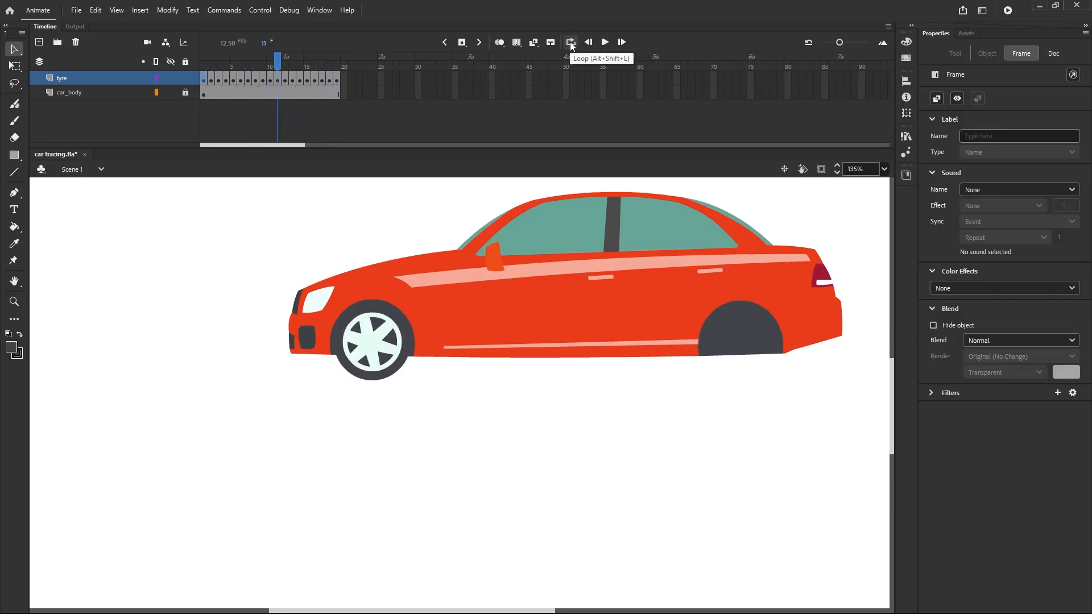
Cut all the wheel keyframes, frames 1 to 19, from the tyre layer
left_click(202, 80)
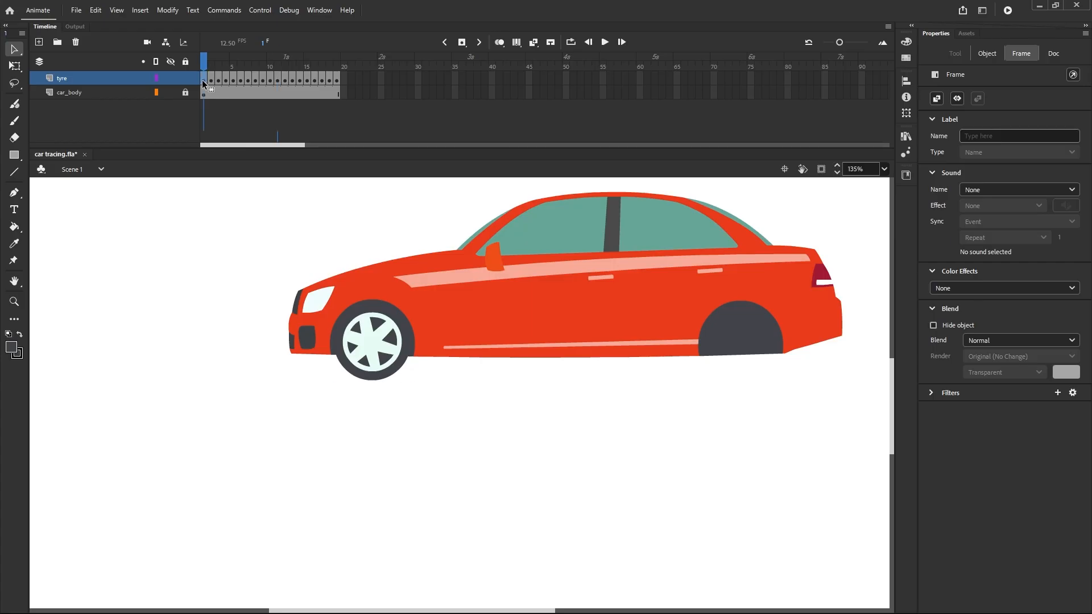
left_click(335, 80, "shift")
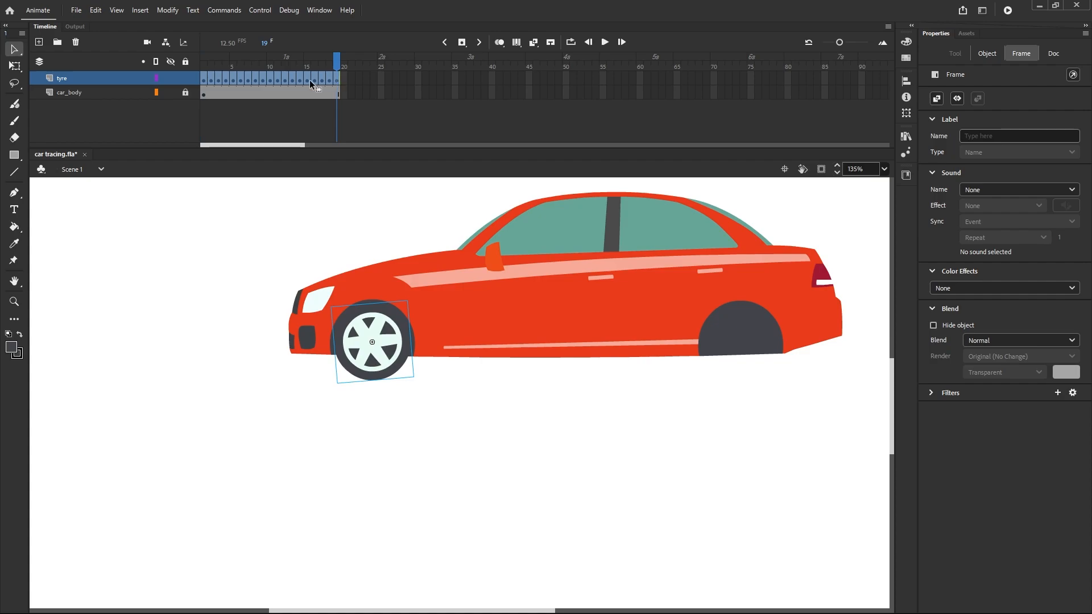
right_click(310, 81)
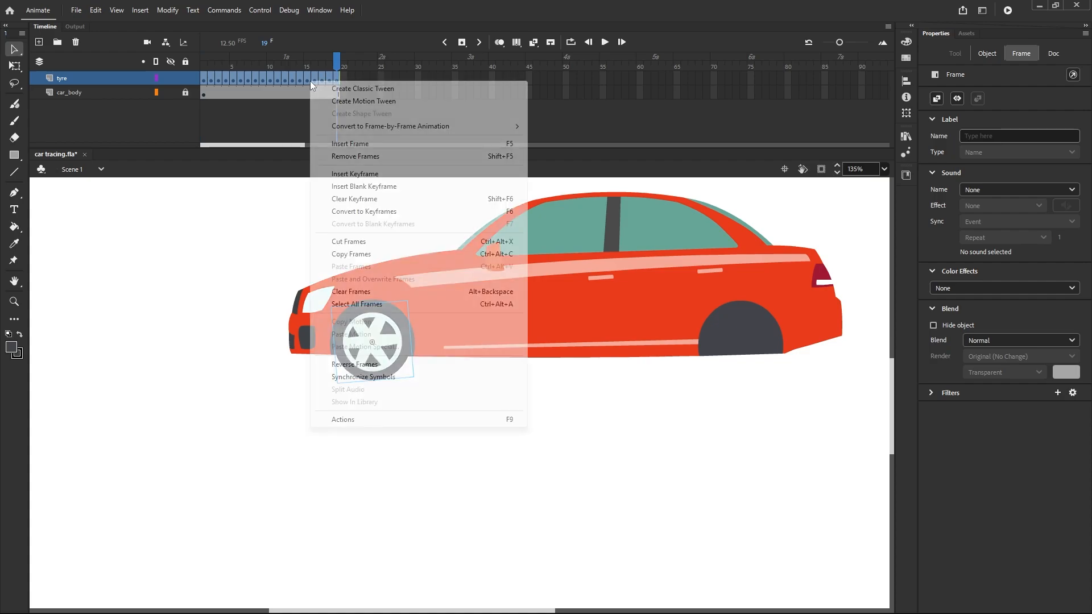
left_click(340, 242)
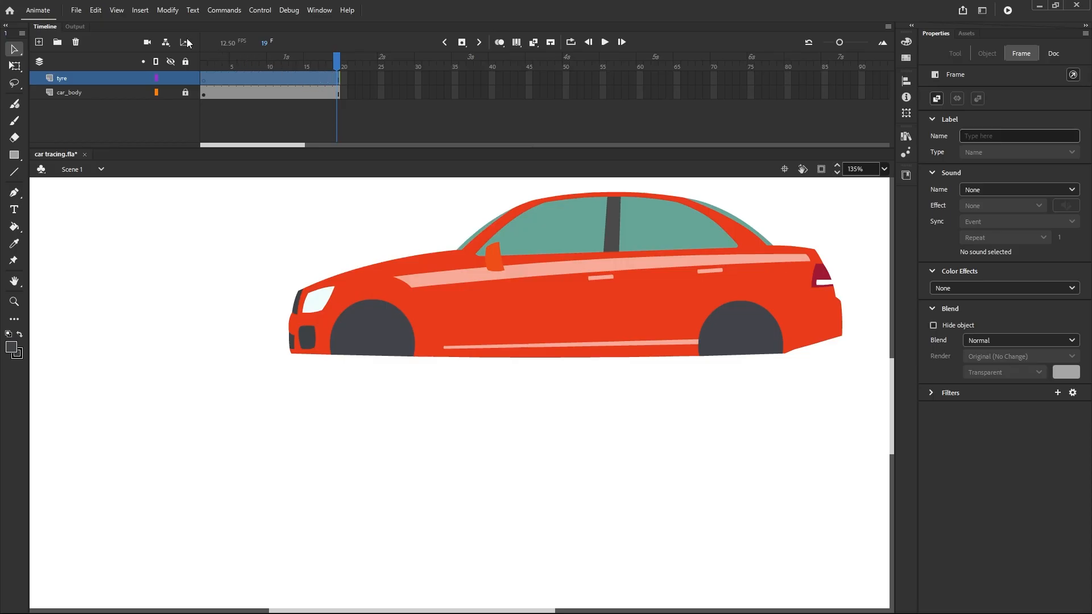
Create a new Graphic symbol named tyre
left_click(145, 15)
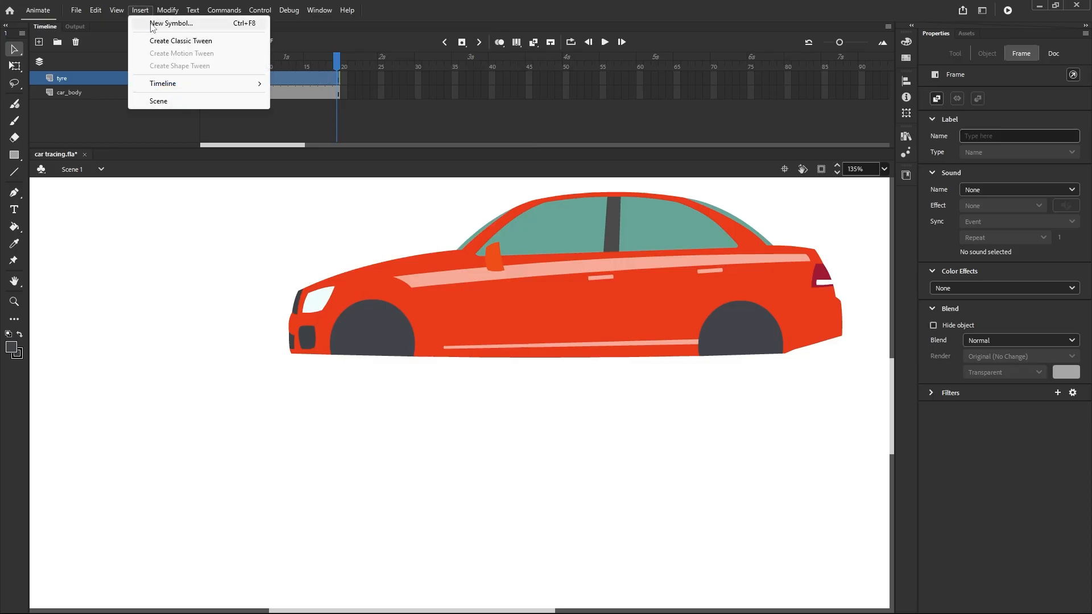
left_click(171, 23)
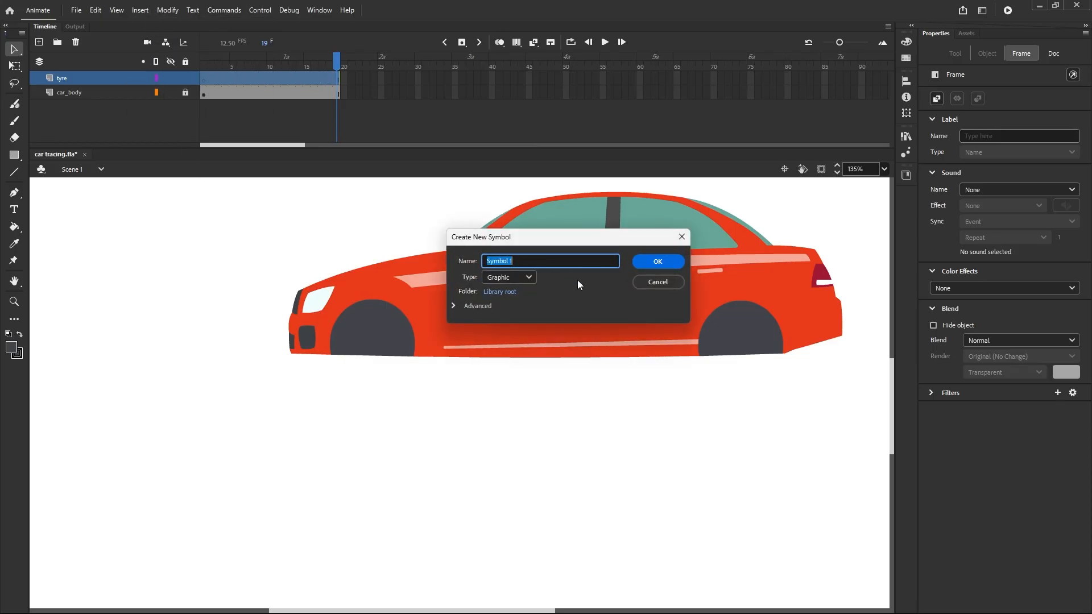
type("tyre")
left_click(658, 263)
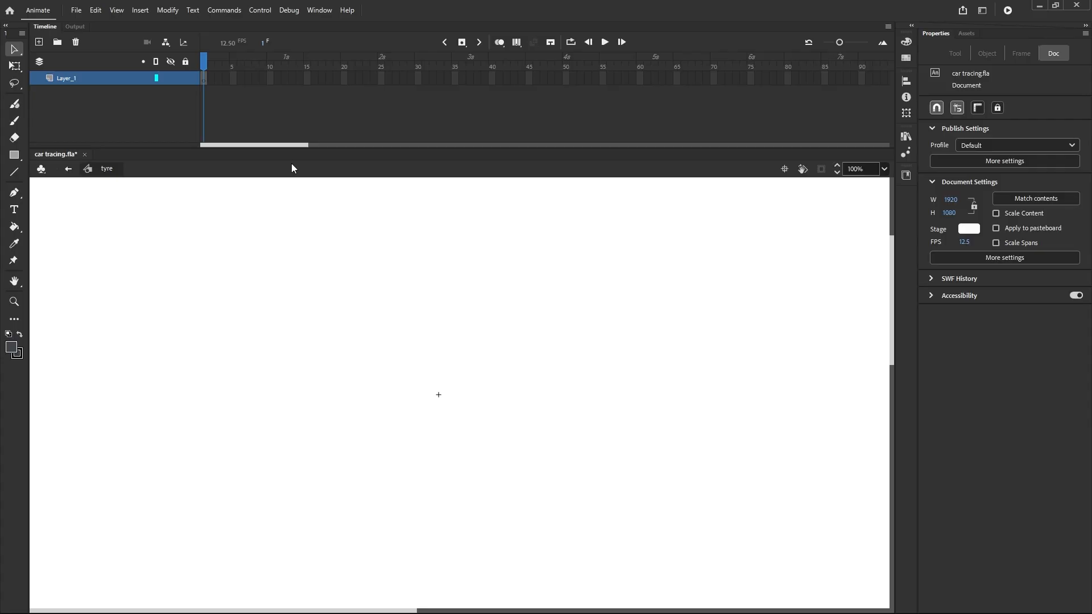
Paste the cut wheel frames into the first frame of the tyre symbol and return to Scene 1
left_click(204, 80)
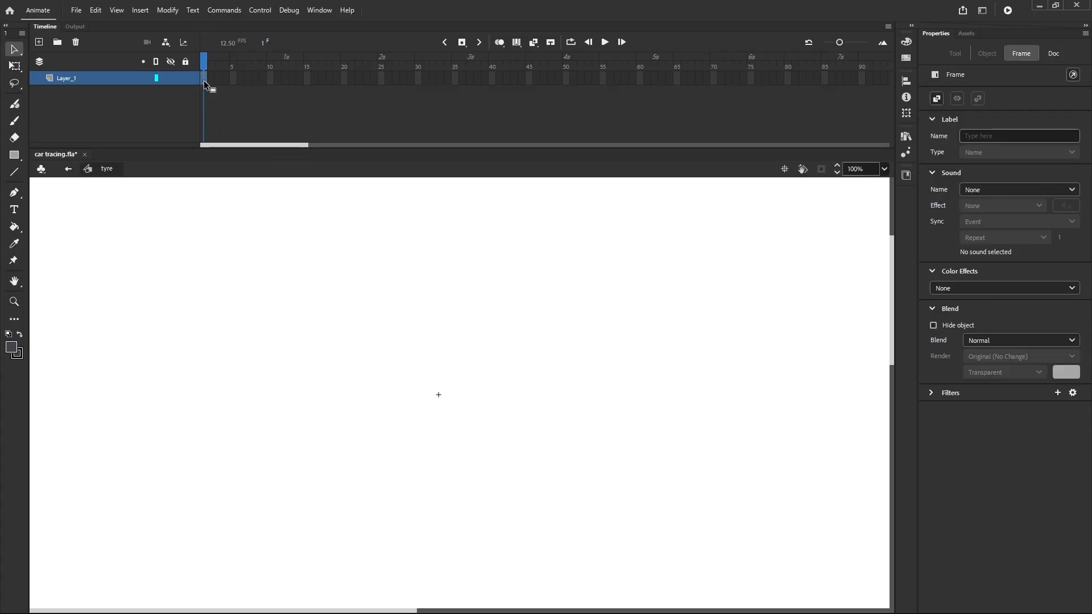
right_click(203, 80)
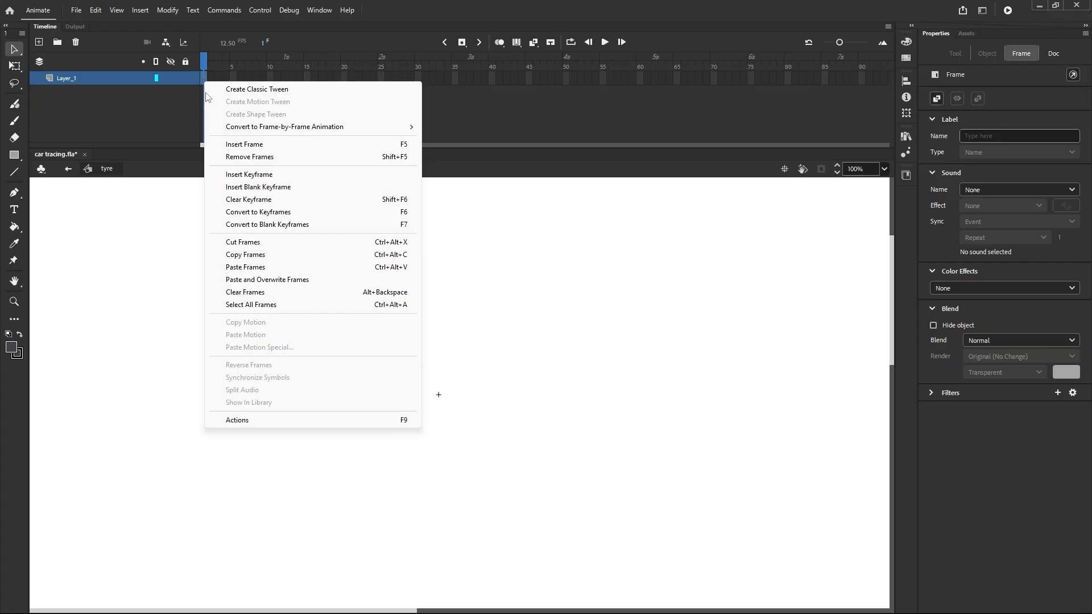
left_click(233, 267)
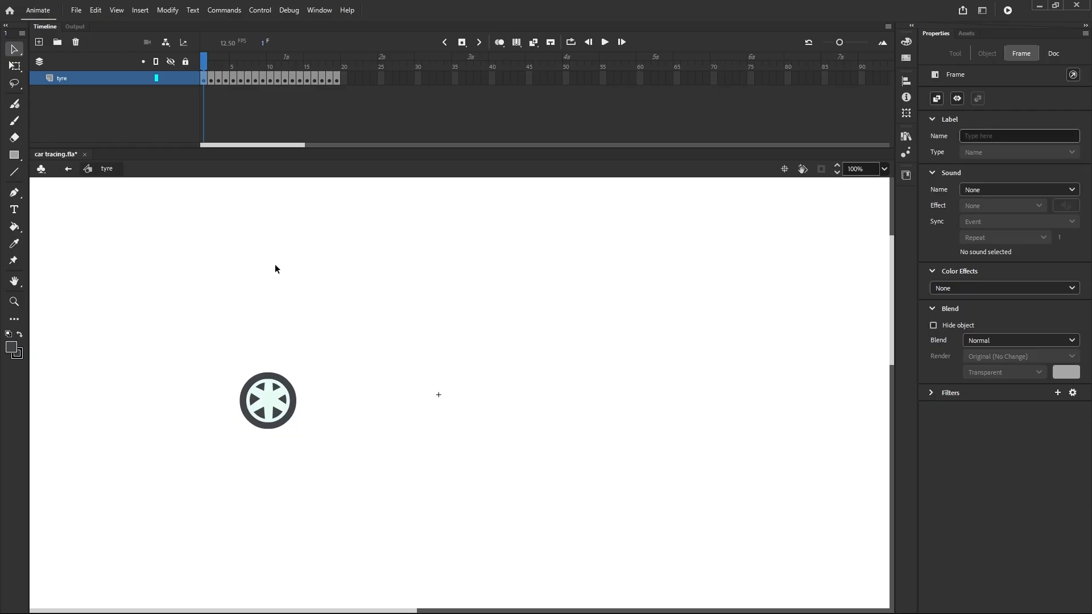
left_click(68, 169)
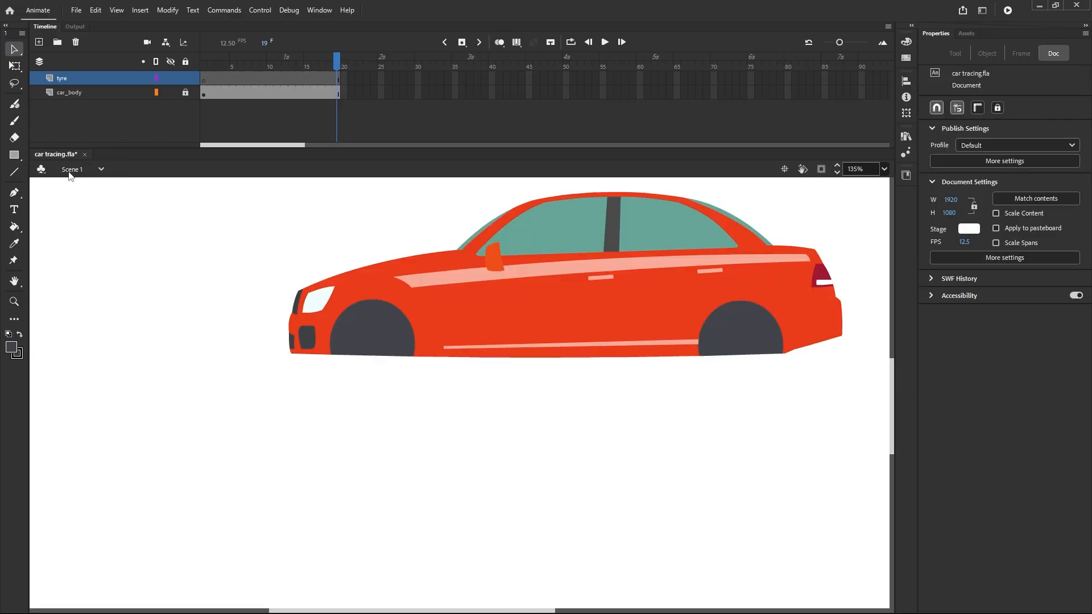
Place an instance of the tyre symbol from the library in the front wheel arch on frame 1 of the tyre layer
left_click(203, 82)
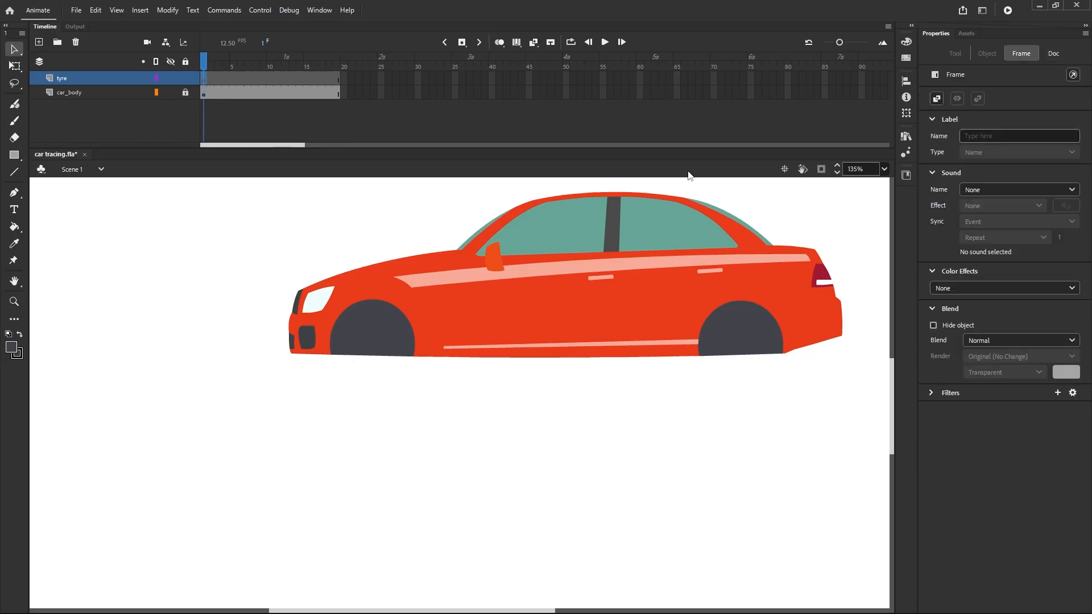
left_click(906, 138)
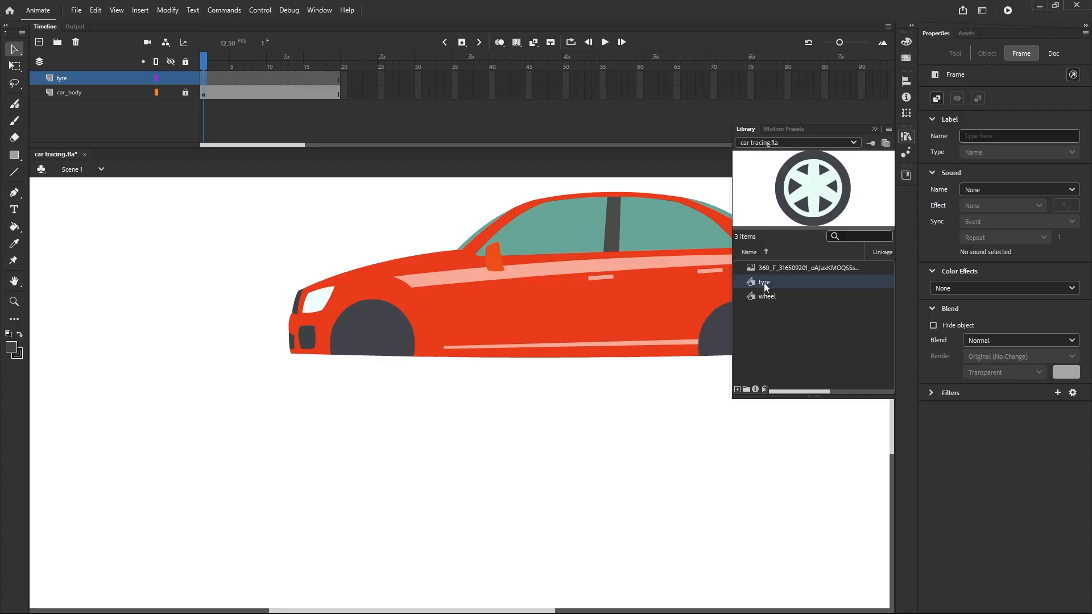
left_click_drag(426, 343, 378, 369)
scroll(368, 341, "up", 2)
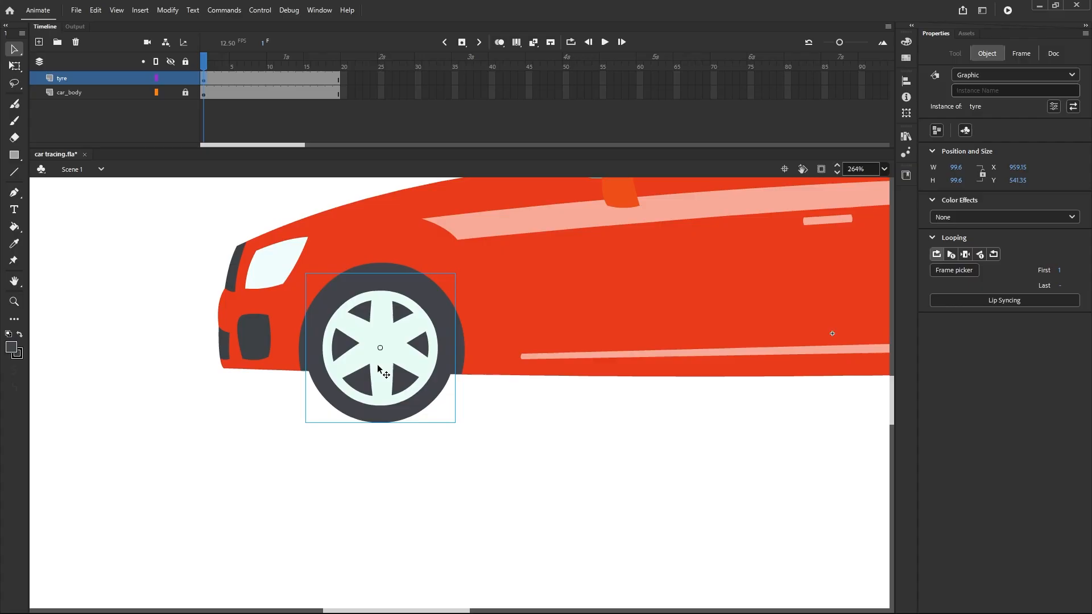
left_click(544, 435)
scroll(401, 330, "down", 3)
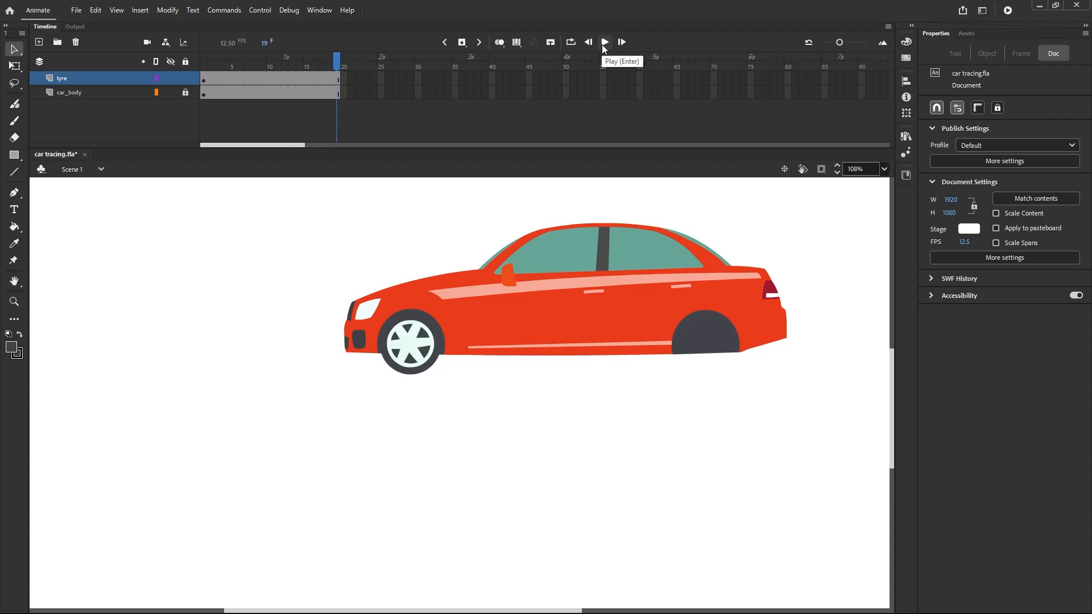
Duplicate the front wheel in place on frame 1 and move the copy horizontally to the rear wheel arch
left_click(203, 81)
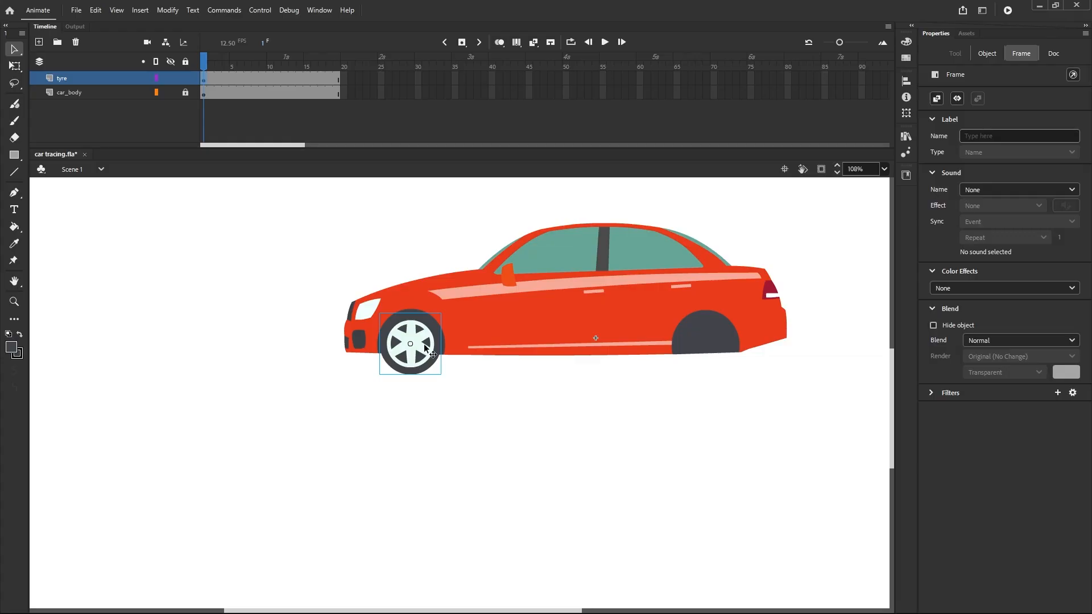
key("shift+Right")
key("shift+Right")
key("shift+Right")
key("shift+Right")
key("shift+Right")
key("shift+Right")
key("shift+Right")
key("shift+Right")
key("shift+Right")
key("shift+Right")
key("shift+Right")
key("shift+Right")
key("shift+Right")
key("shift+Right")
key("shift+Right")
key("shift+Right")
key("shift+Right")
key("shift+Right")
key("shift+Right")
key("shift+Right")
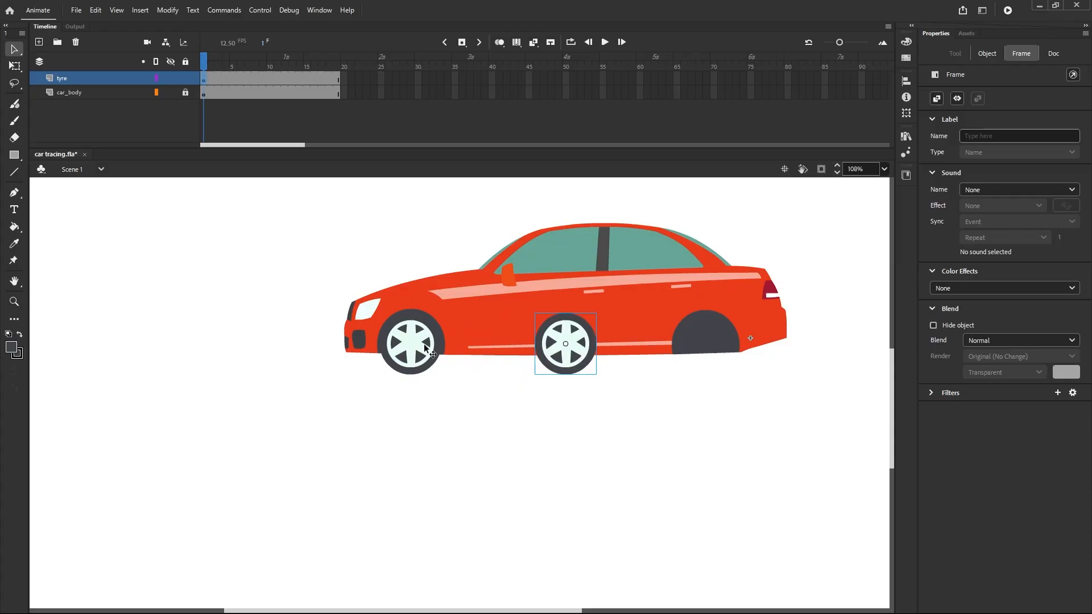
key("shift+Right")
key("shift+Right")
key("shift+Right")
key("shift+Right")
key("shift+Right")
key("shift+Right")
key("shift+Right")
key("shift+Right")
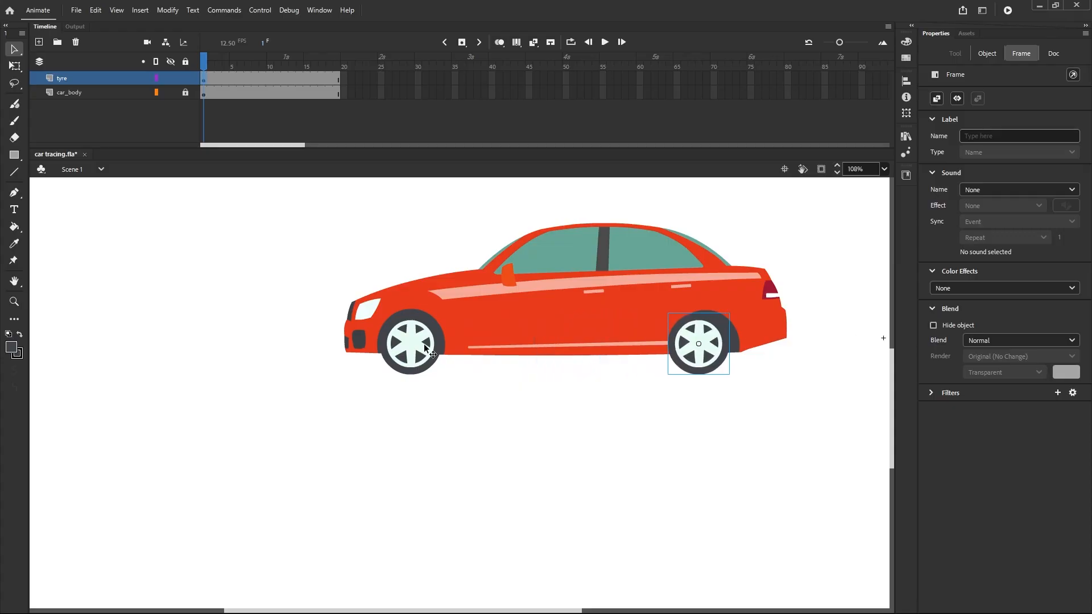
key("shift+Right")
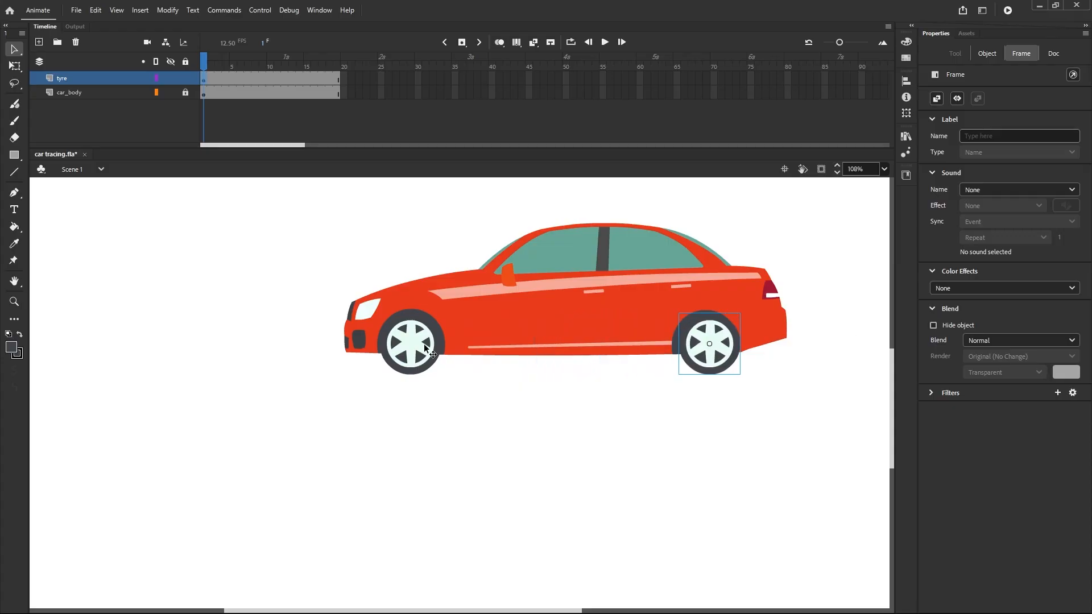
Nudge the rear wheel slightly toward the front of the car to centre it in its arch, and deselect it
scroll(743, 343, "up", 4)
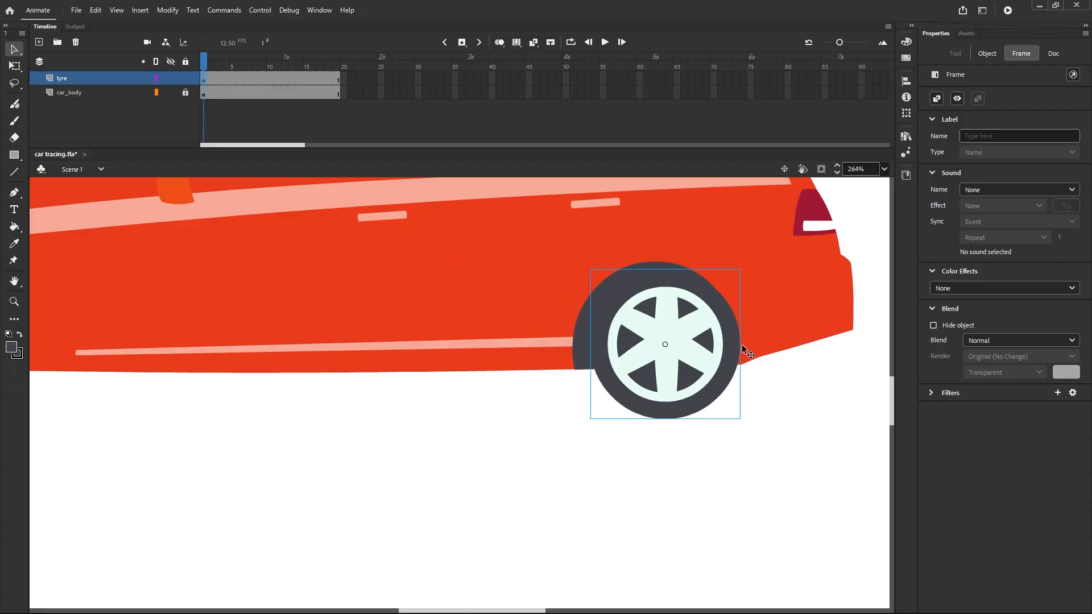
key("Left")
key("Left")
key("Left")
key("Left")
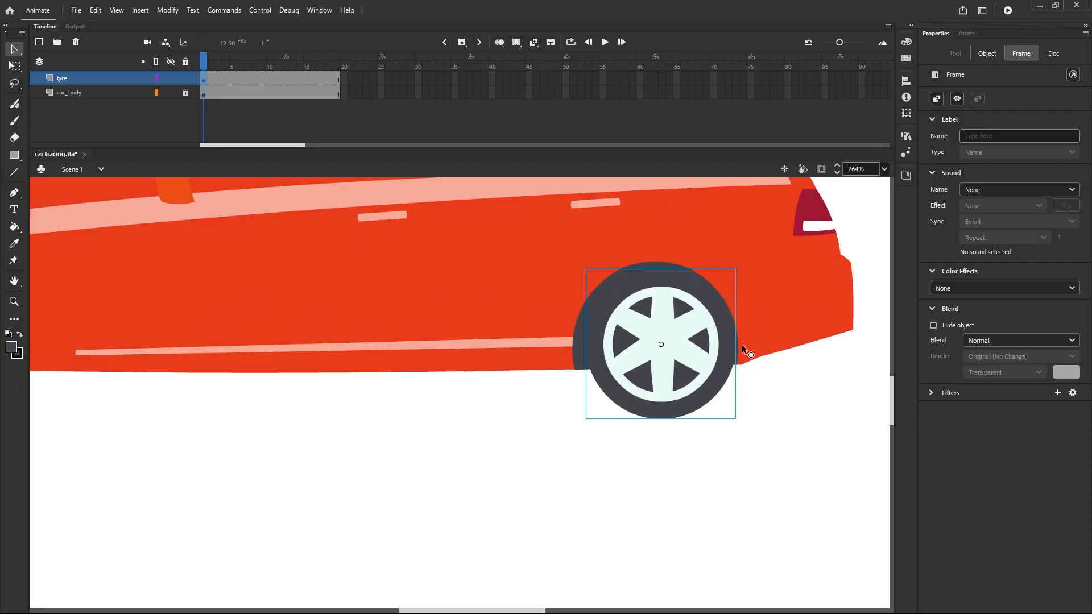
key("Left")
key("Left")
key("Left")
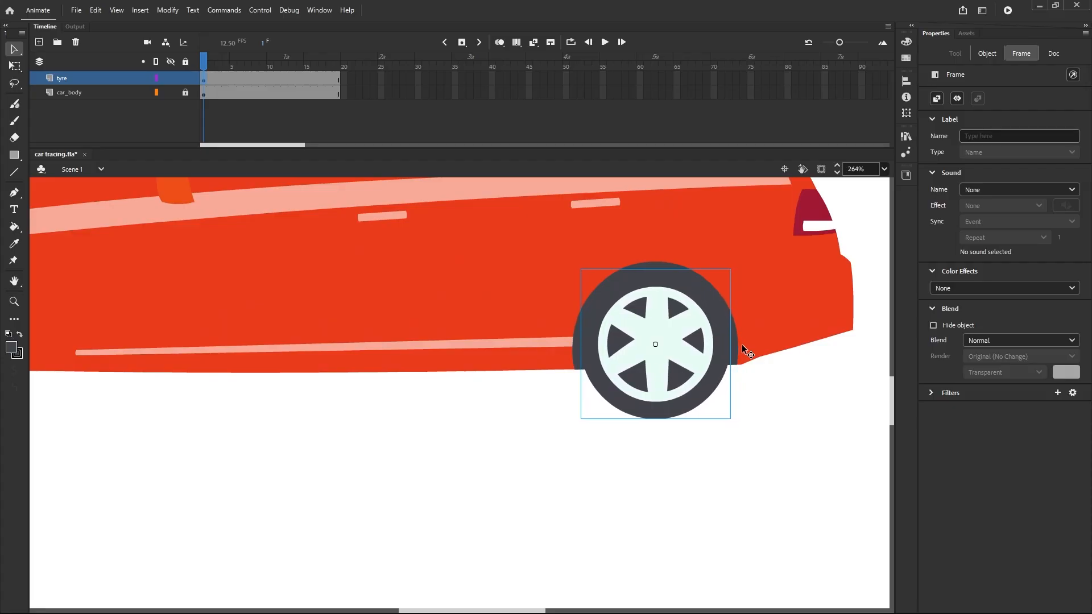
key("Left")
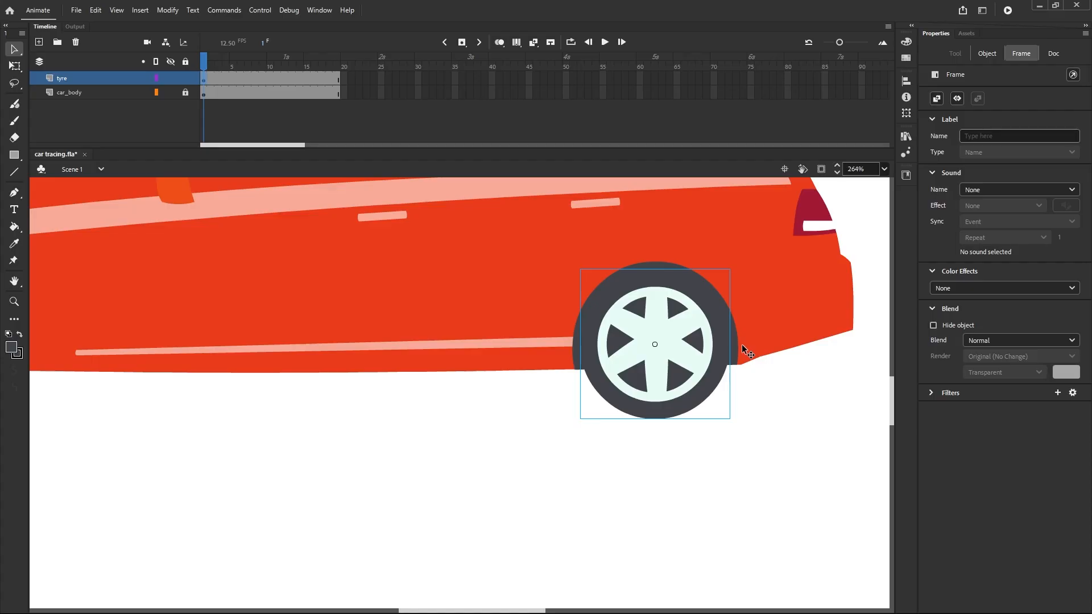
left_click(726, 478)
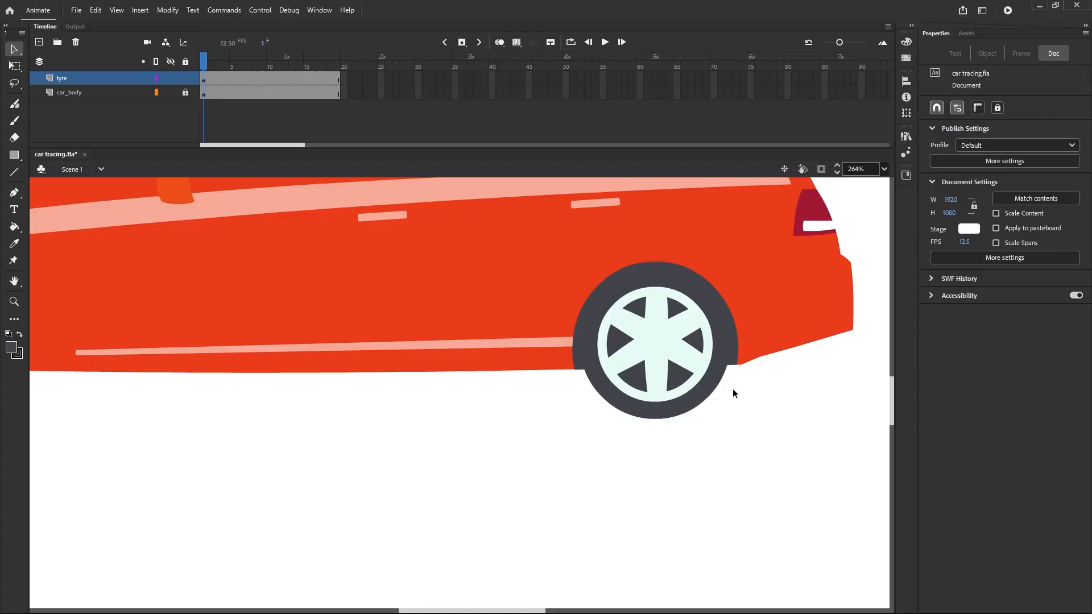
Turn on timeline looping, preview both wheels spinning on the whole car, and stop playback
scroll(733, 391, "down", 5)
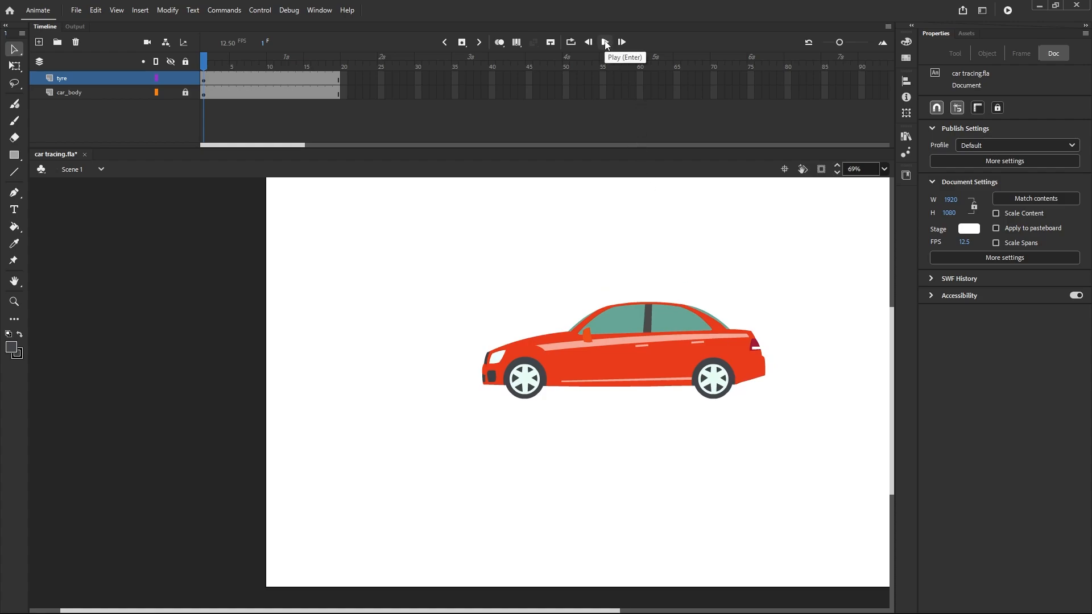
left_click(572, 43)
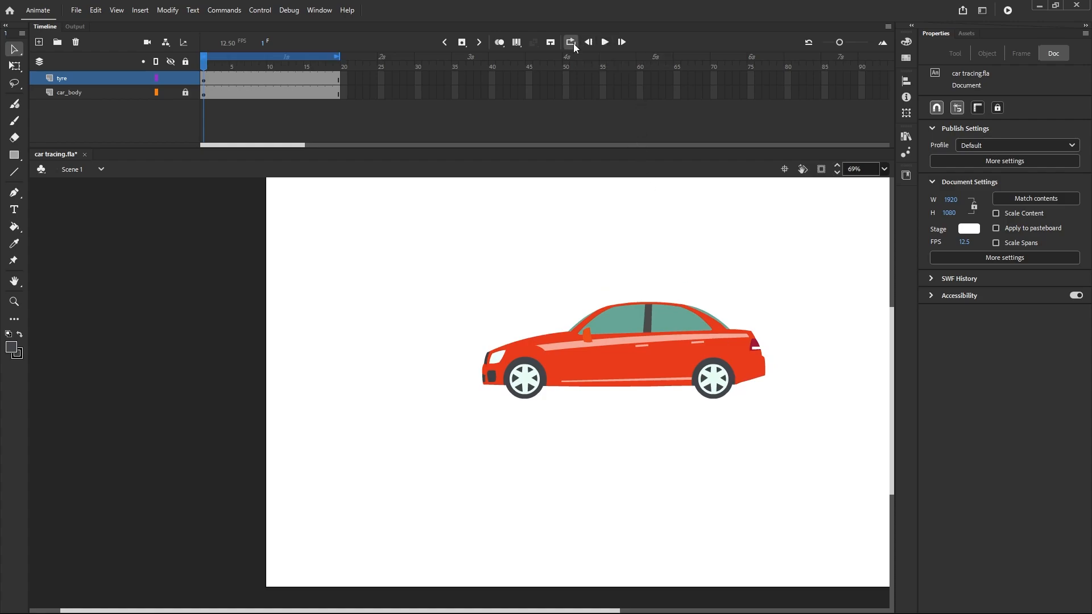
left_click(604, 43)
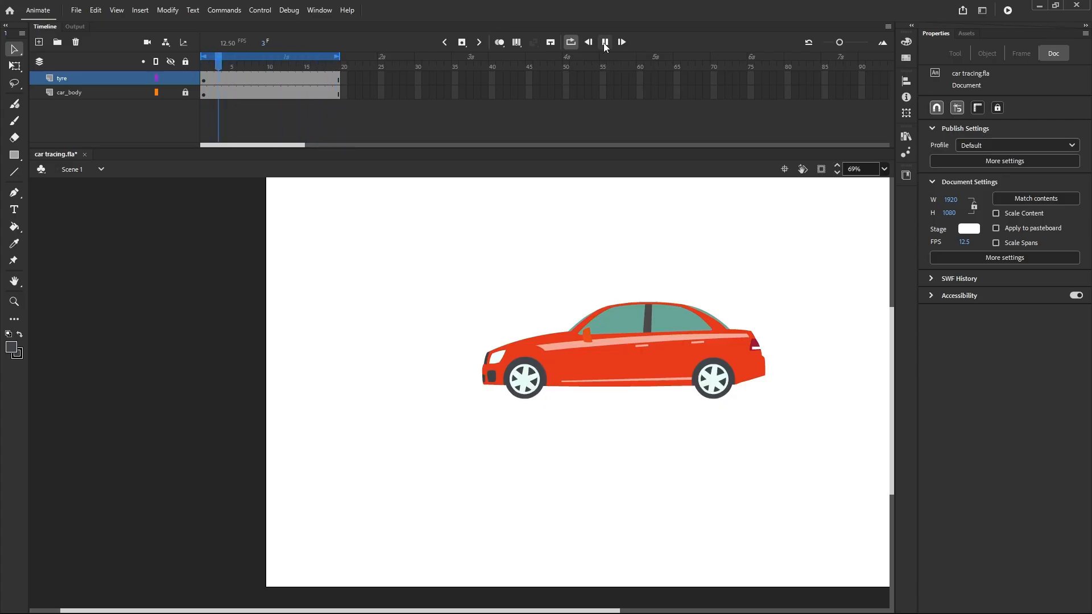
left_click(605, 44)
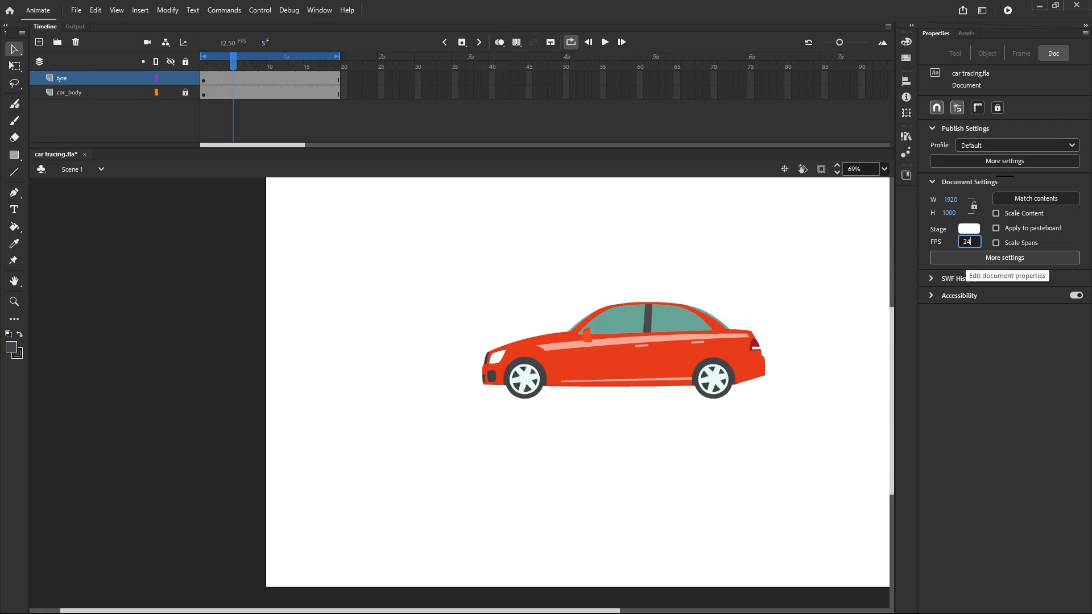
Set the document frame rate to 24 FPS and preview the looping wheels
left_click(704, 129)
left_click(605, 42)
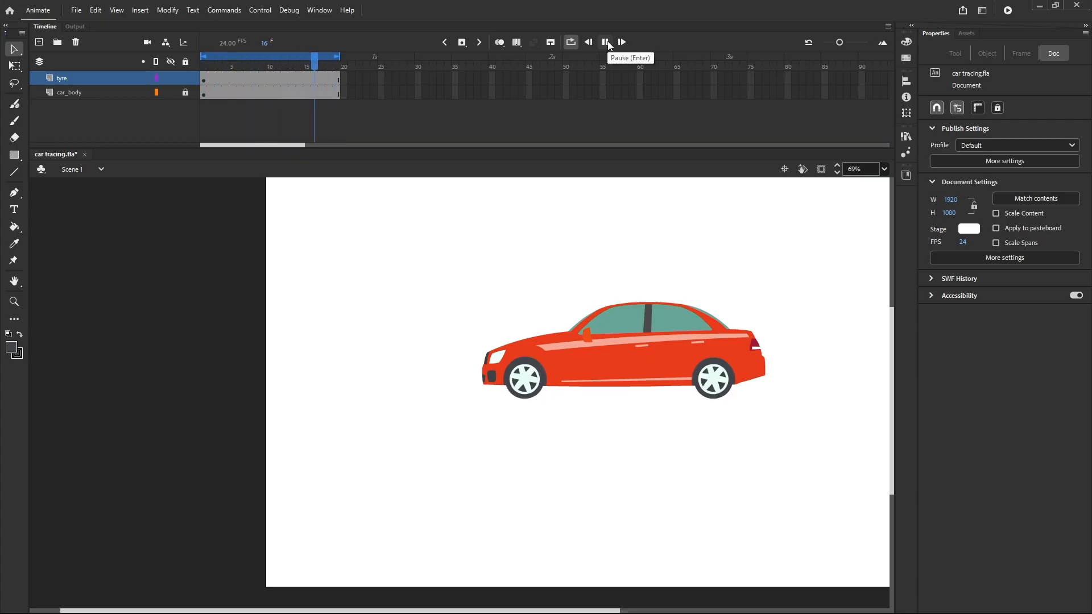
left_click(606, 43)
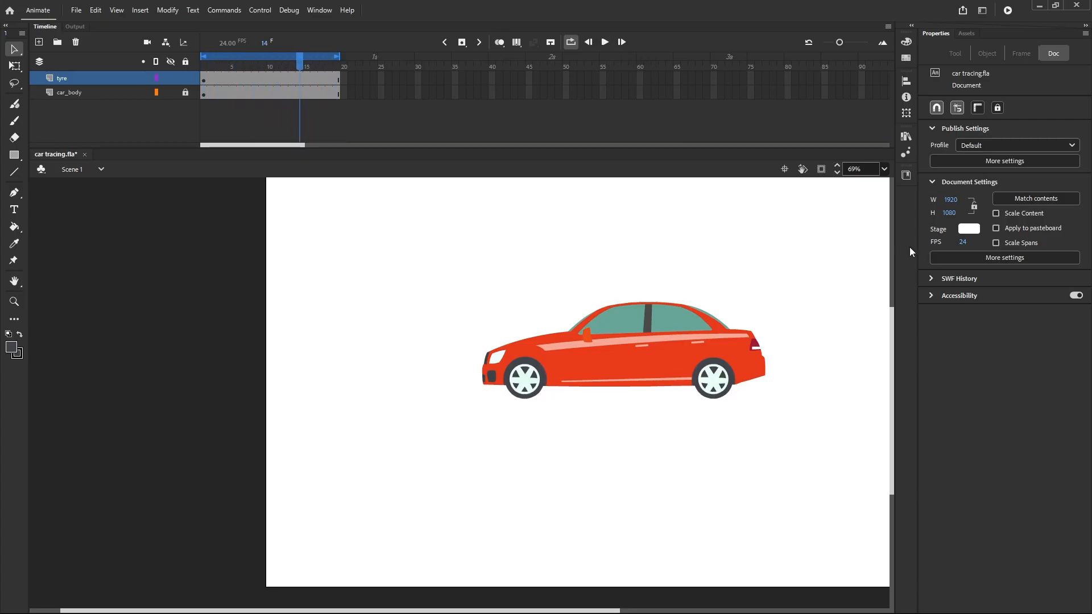
Set the document frame rate to 30 FPS and preview the looping animation at that speed
left_click(963, 242)
type("30")
key("Return")
left_click(605, 42)
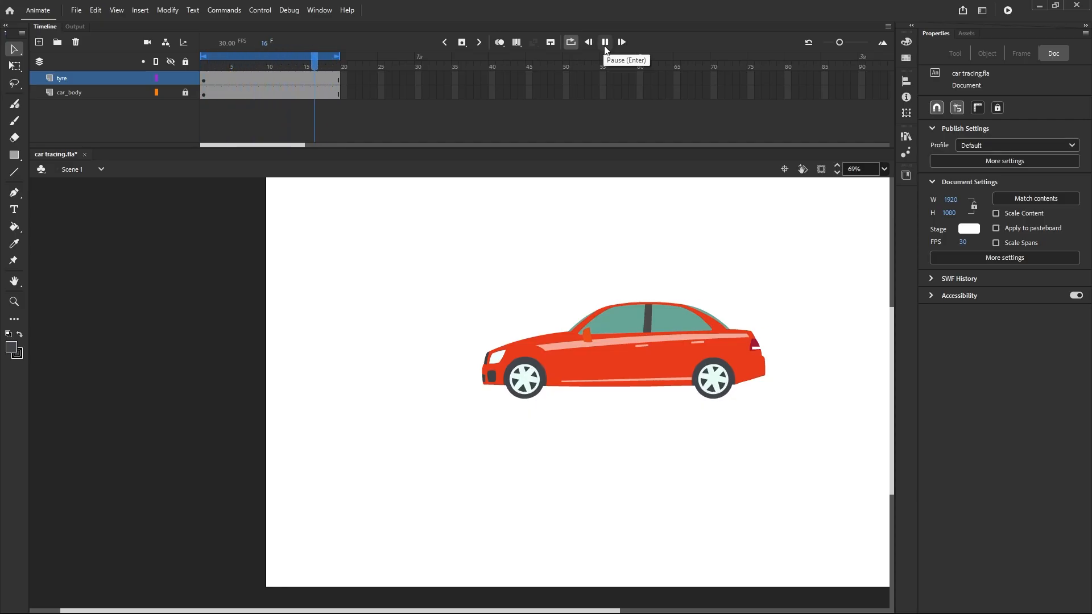
left_click(605, 45)
Turn timeline looping off and return to frame 1, selecting it on the tyre layer
left_click(571, 42)
left_click_drag(315, 61, 201, 76)
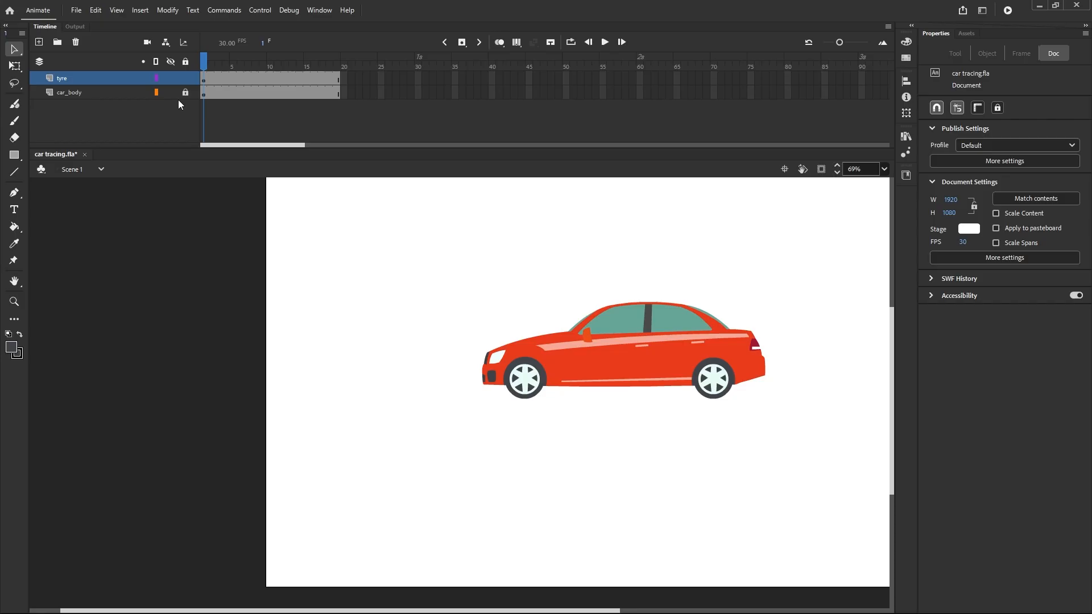
left_click(206, 81)
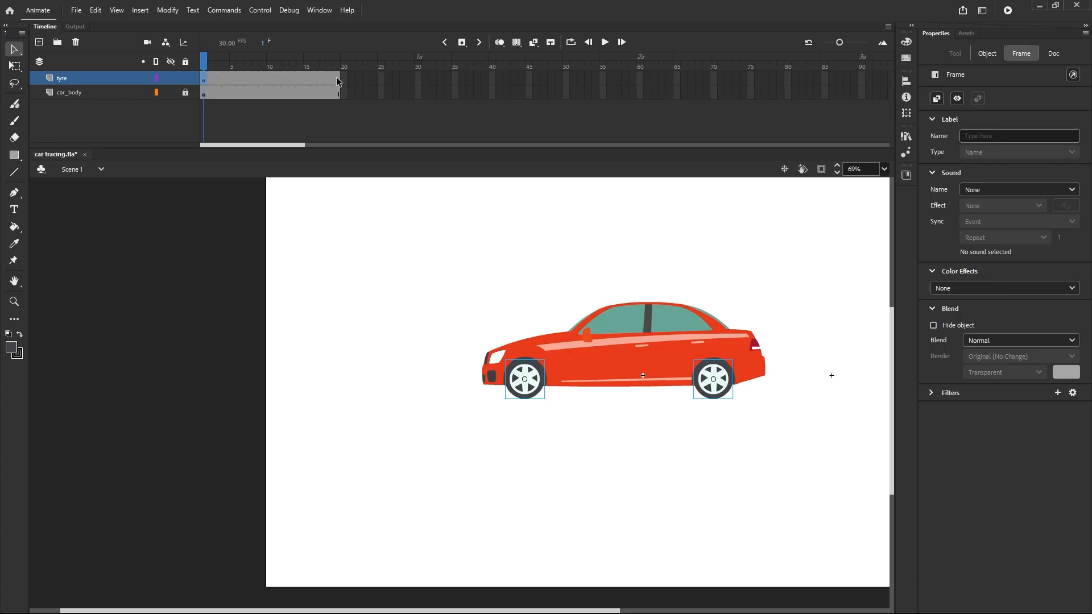
Scrub the timeline to check the wheels' rotation, and select both wheels on frame 1 of the tyre layer
mouse_move(203, 63)
left_mouse_down()
mouse_move(336, 63)
mouse_move(256, 92)
mouse_move(202, 85)
left_mouse_up()
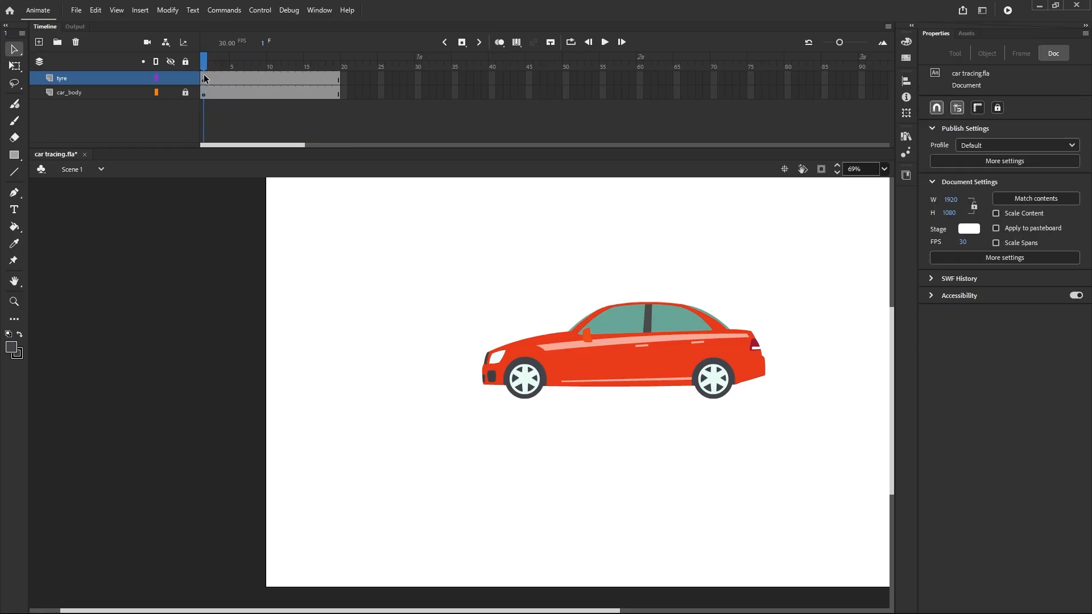
left_click_drag(206, 62, 203, 99)
left_click(205, 84)
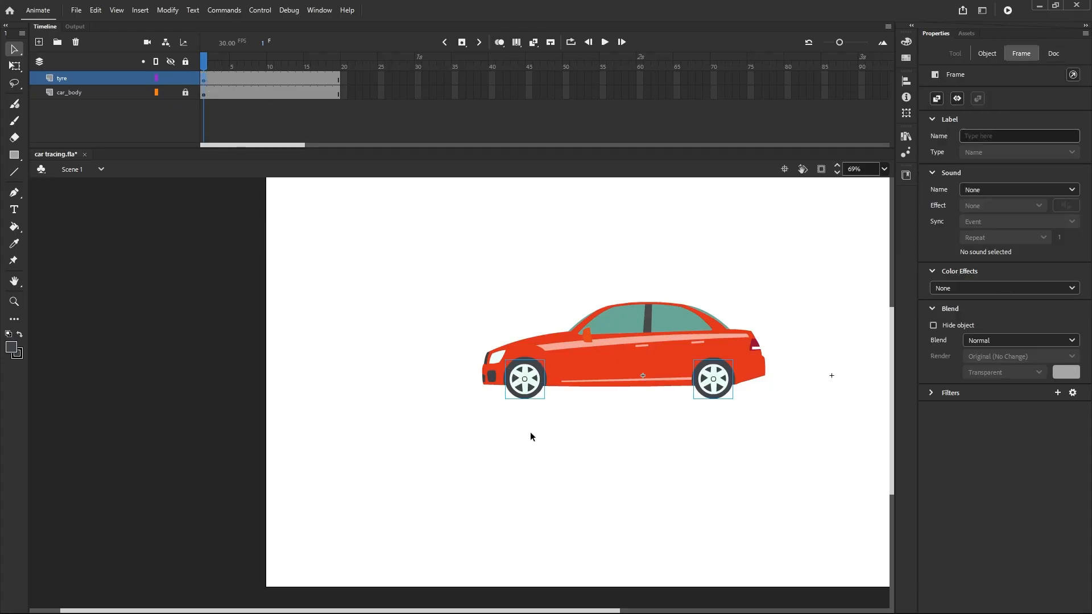
Change both wheel instances from Graphic to Movie Clip behaviour, and check the rear wheel's instance type
left_click(524, 396)
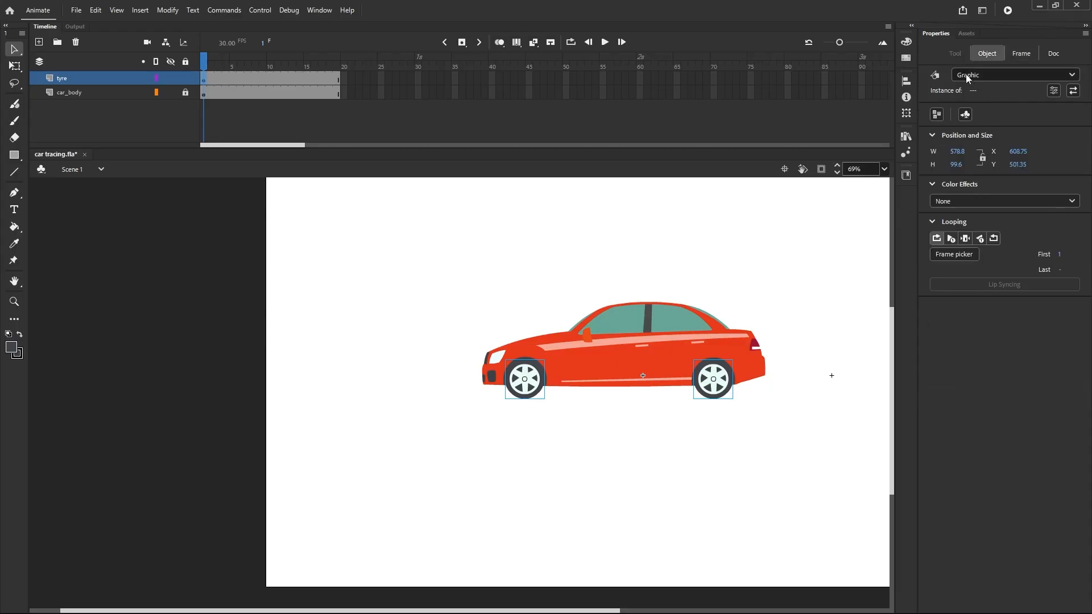
left_click(1065, 76)
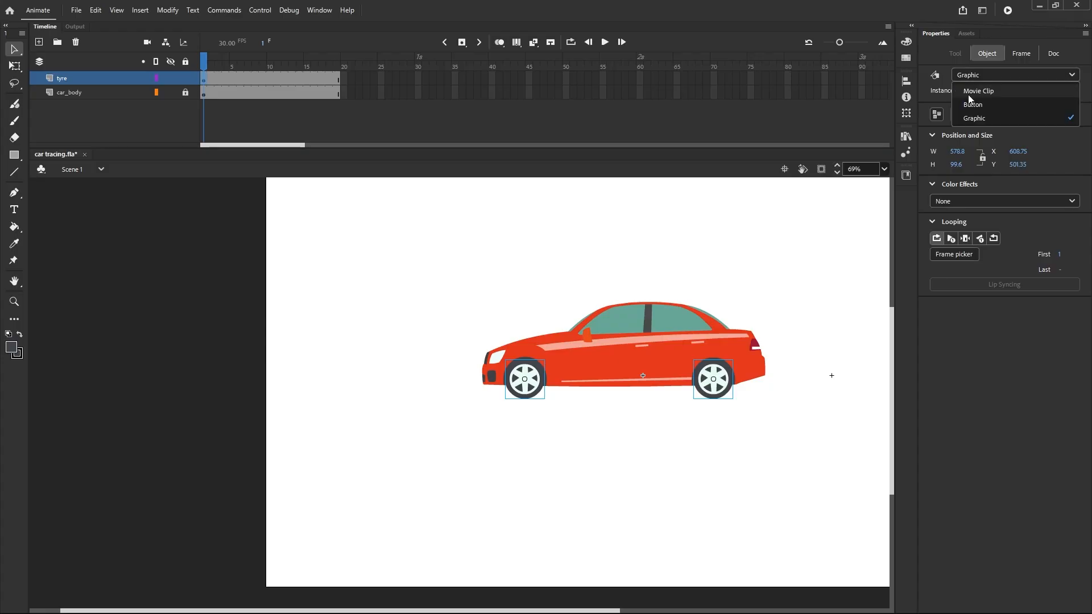
left_click(991, 92)
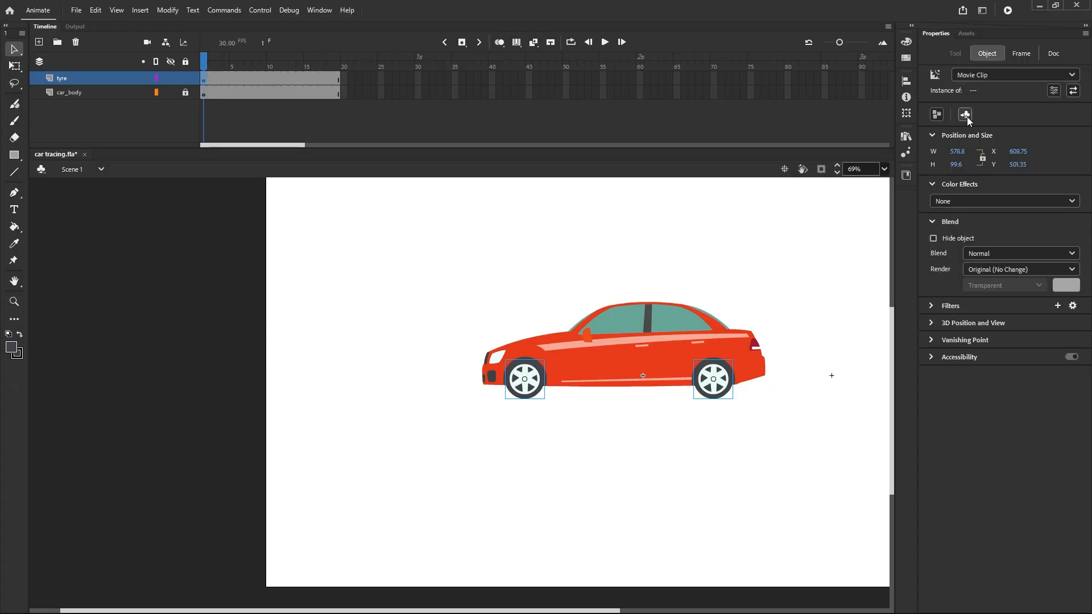
left_click(785, 249)
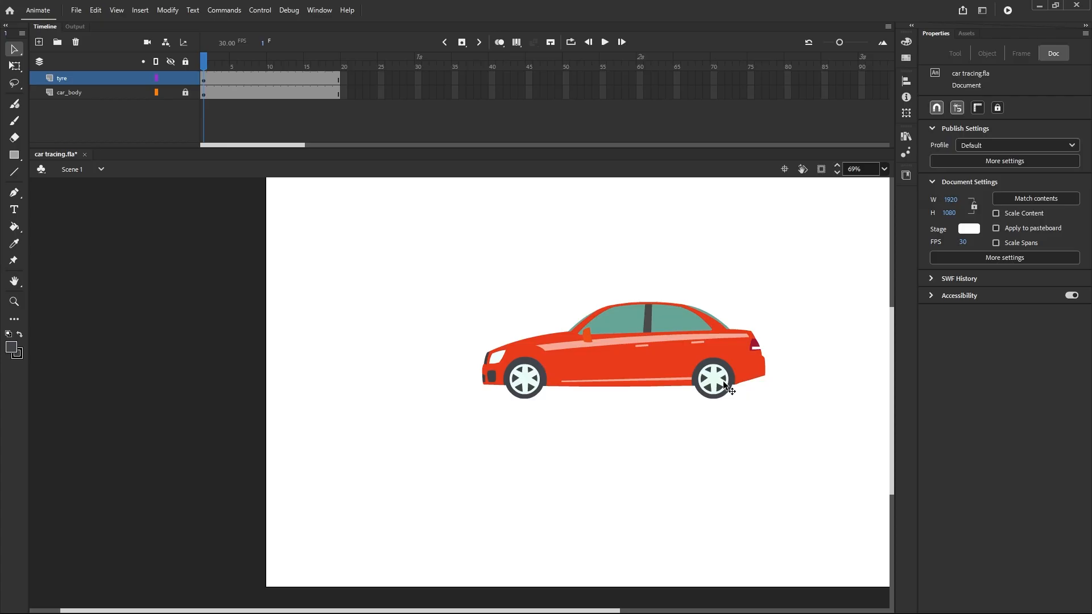
left_click(711, 392)
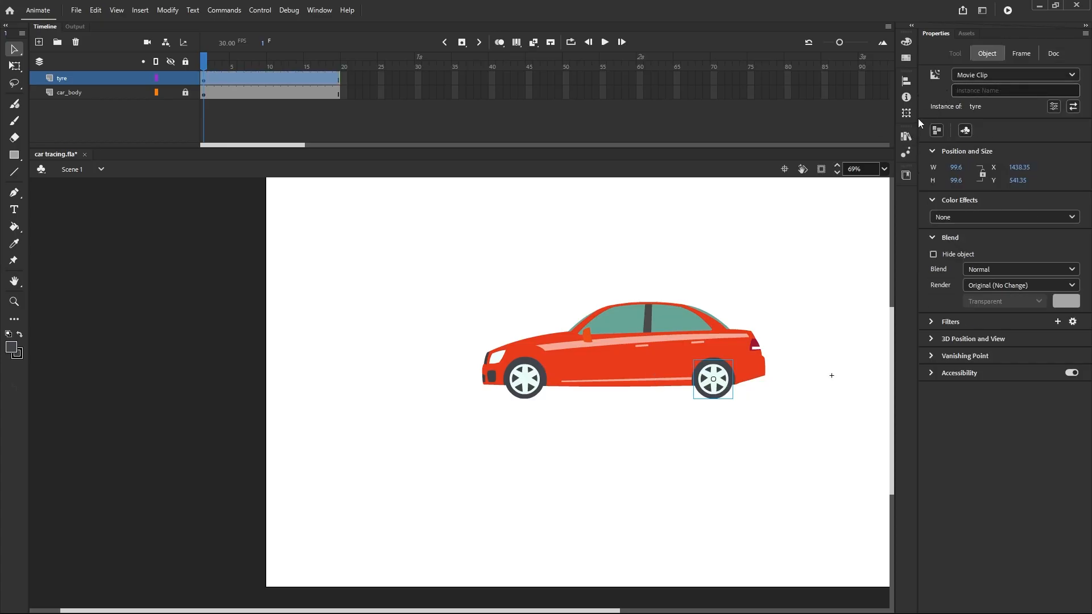
left_click(814, 240)
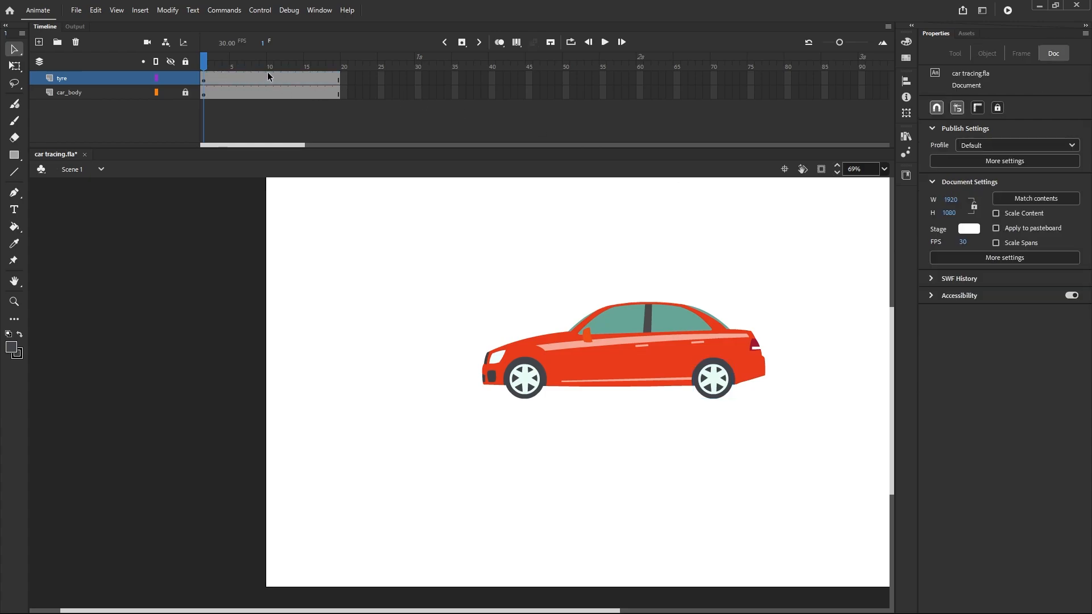
Play the timeline, return to frame 1, and run a movie test to check the wheels' rotation, closing the preview when finished
left_click(605, 44)
left_click(605, 43)
left_click_drag(339, 67, 206, 80)
left_click(1008, 11)
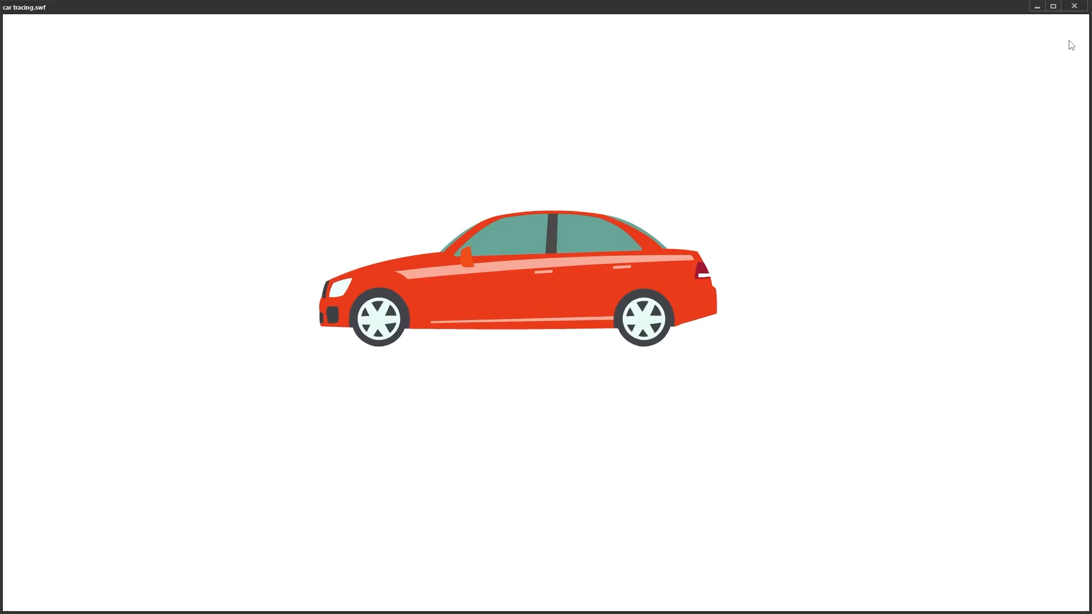
left_click(1074, 6)
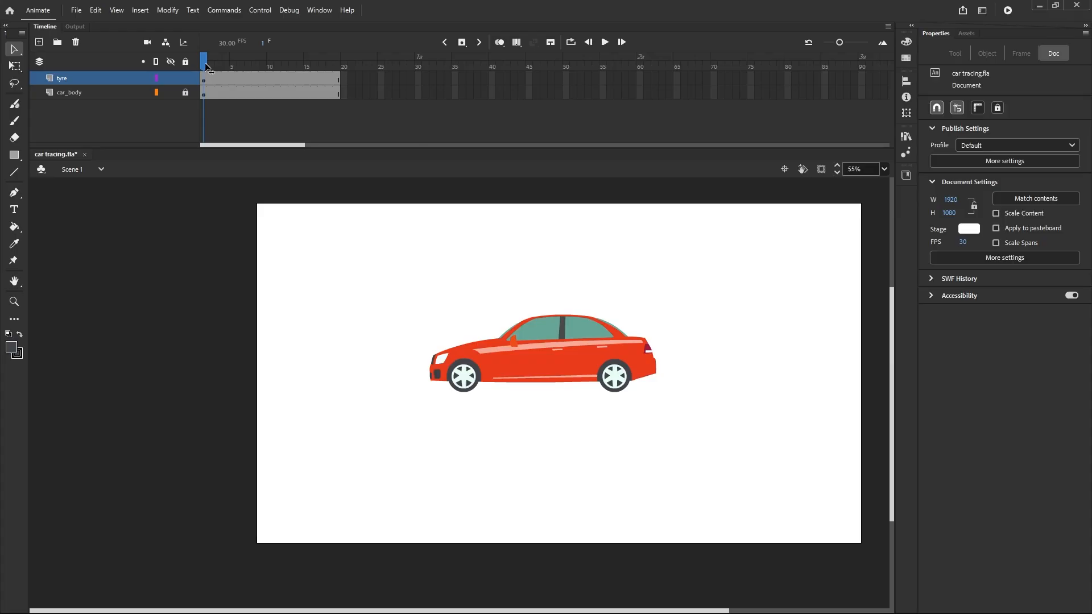
Replay the main timeline, scrub through the front wheel's tyre symbol to compare its rotation, and return to Scene 1
key("Return")
left_click_drag(337, 92, 203, 96)
left_click(205, 80)
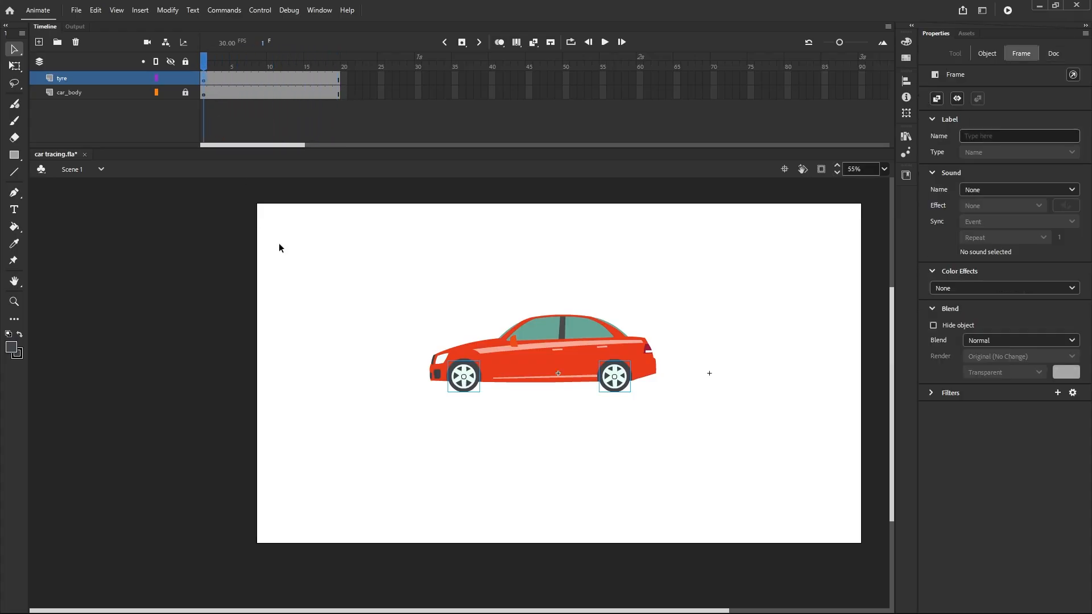
double_click(463, 388)
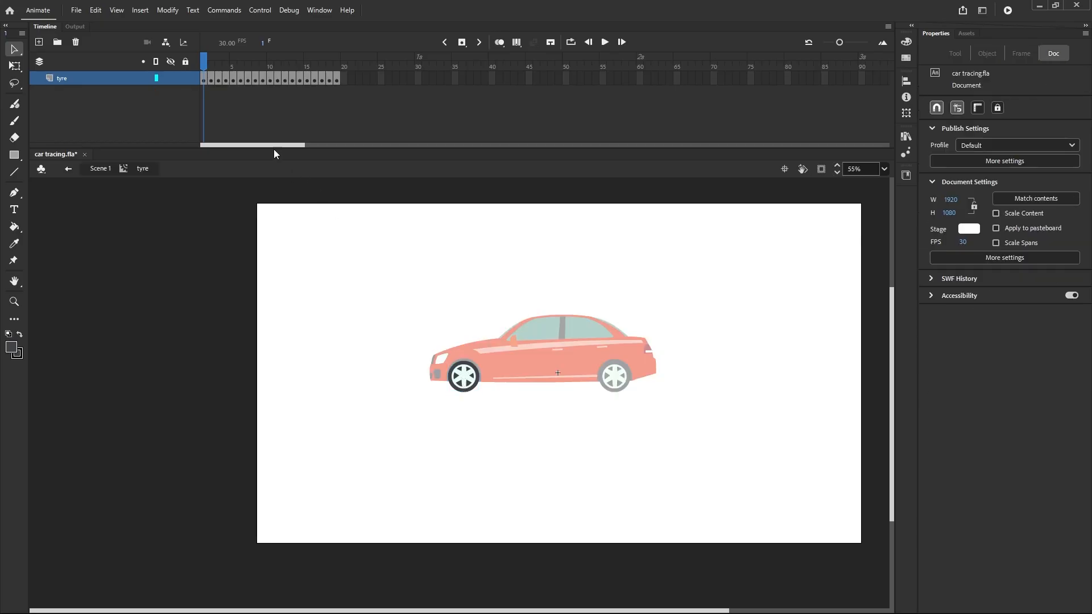
left_click_drag(205, 63, 186, 87)
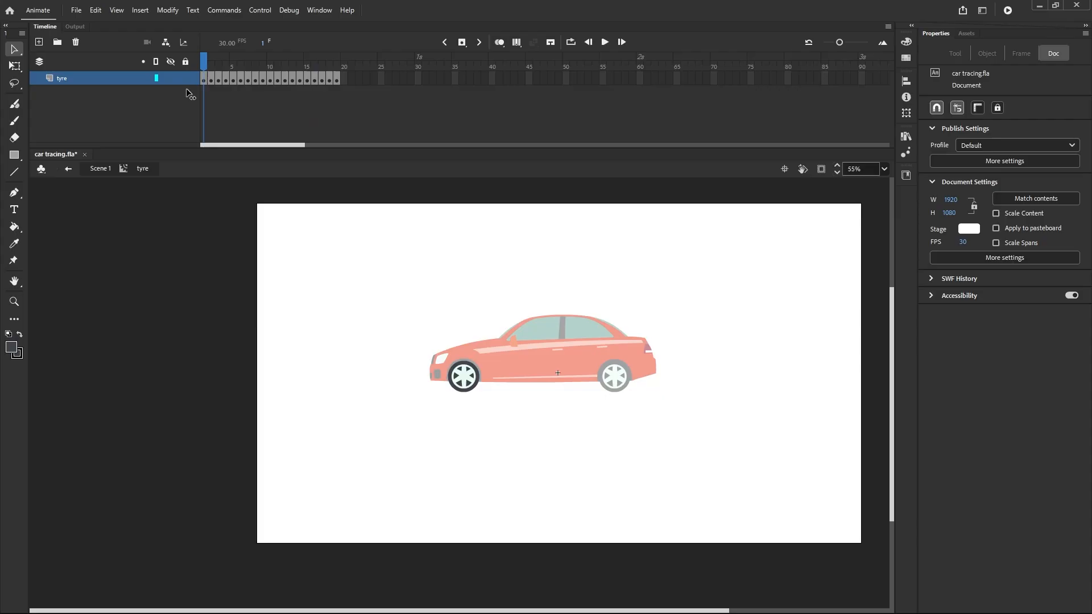
left_click(68, 170)
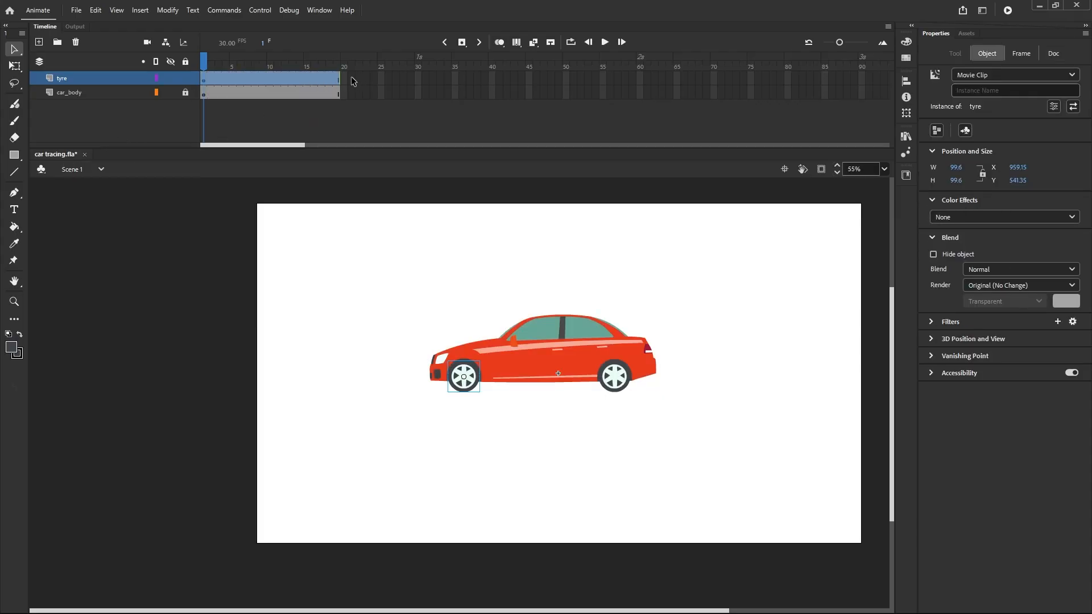
Remove all frames after frame 1 from the tyre layer, and check the keyframes inside the front wheel's tyre symbol
left_click_drag(356, 78, 210, 81)
right_click(209, 80)
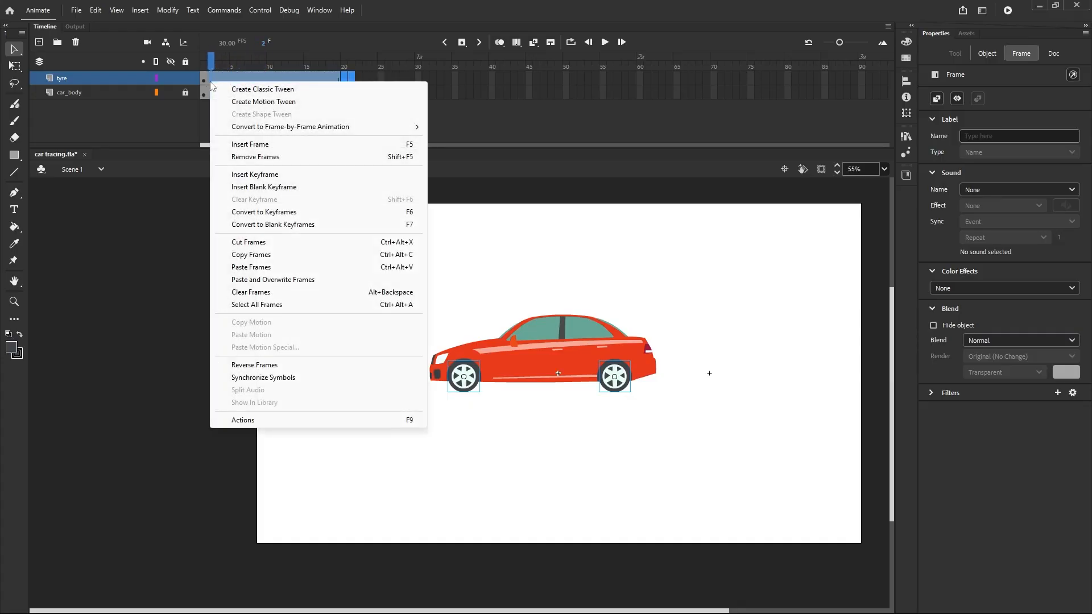
left_click(227, 157)
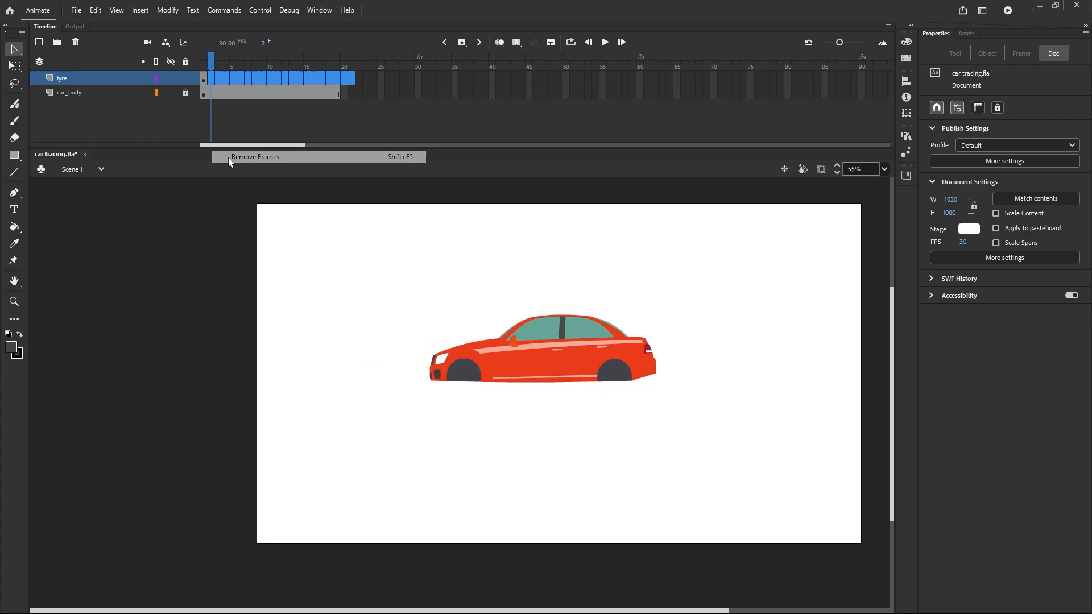
left_click(204, 80)
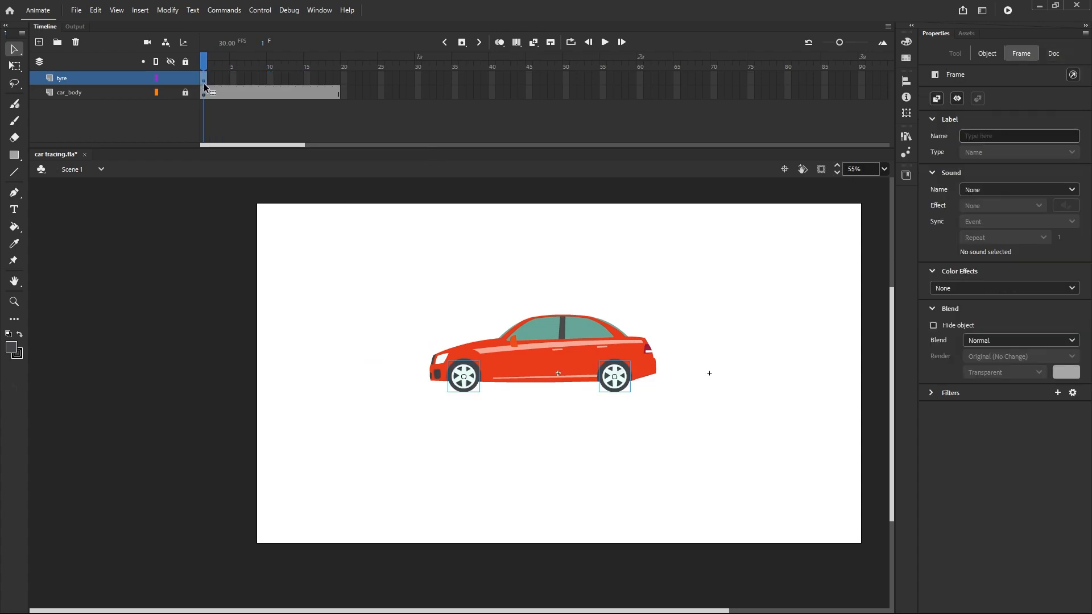
double_click(469, 389)
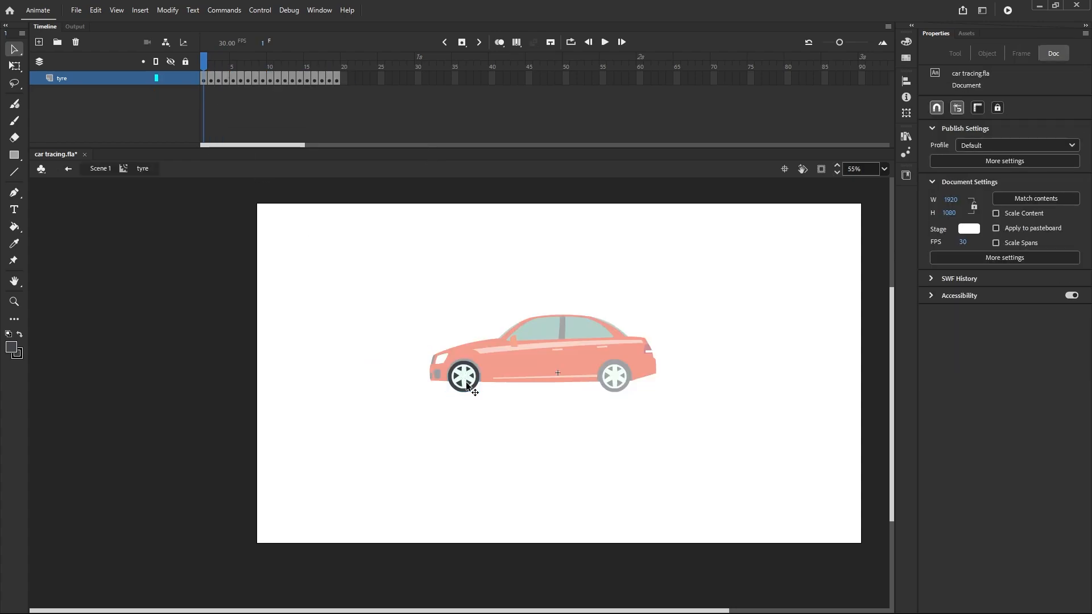
left_click(72, 169)
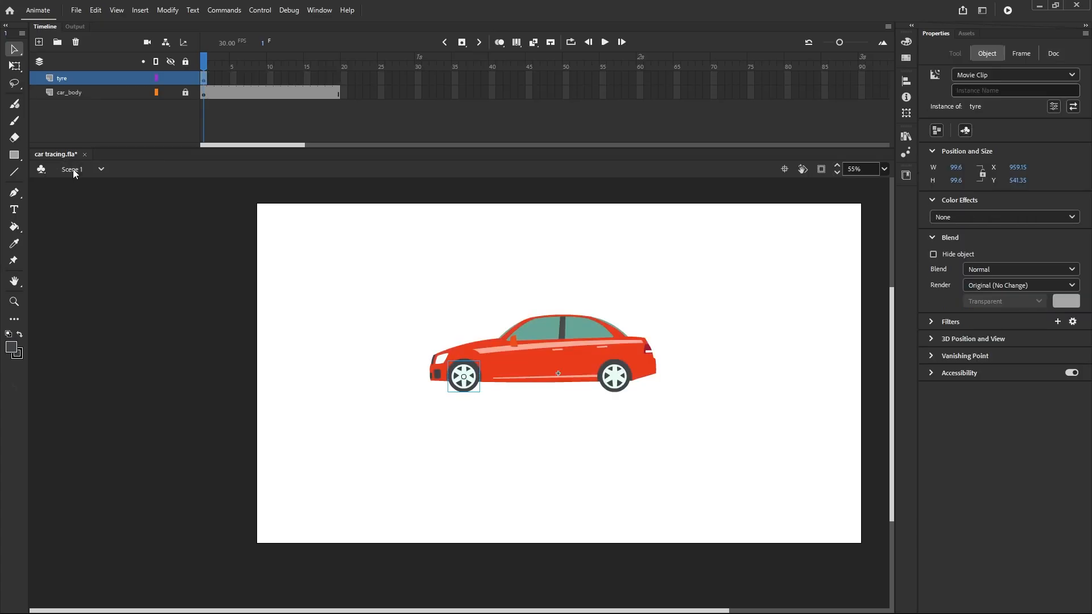
Remove all frames after frame 1 from the car_body layer
left_click(130, 136)
left_click_drag(348, 96, 210, 104)
right_click(216, 91)
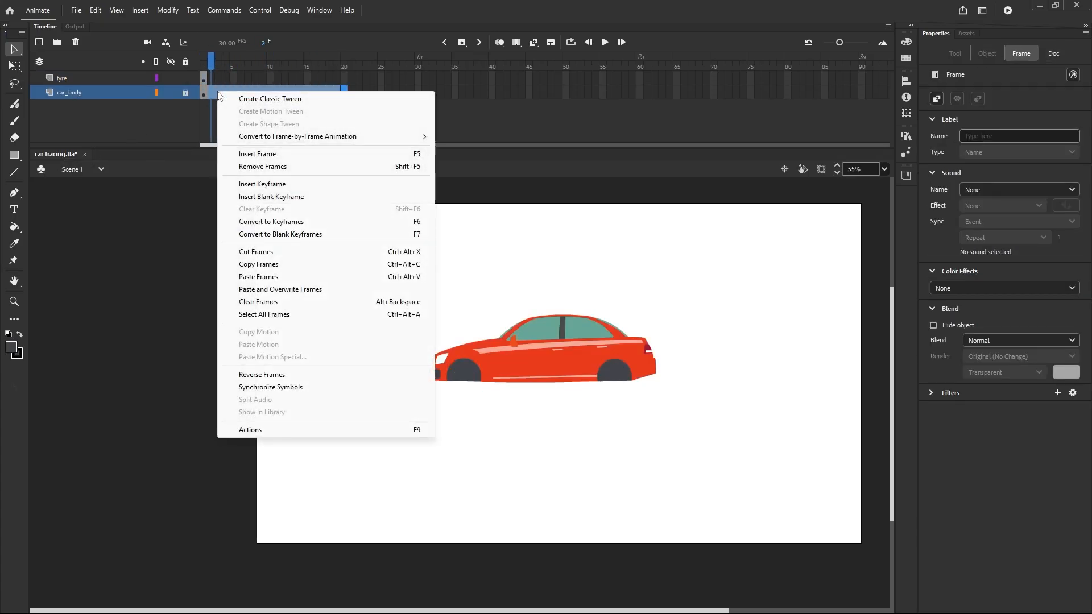
left_click(230, 166)
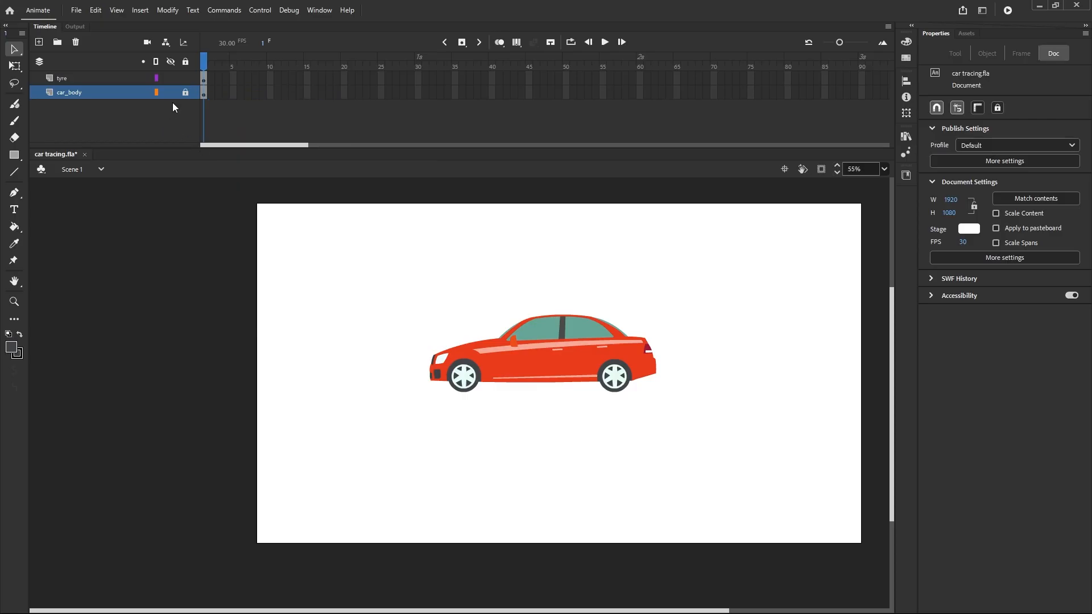
Convert the car body artwork on the unlocked car_body layer into a graphic symbol named "car body" with bottom-centre registration
left_click(203, 94)
scroll(572, 389, "up", 2)
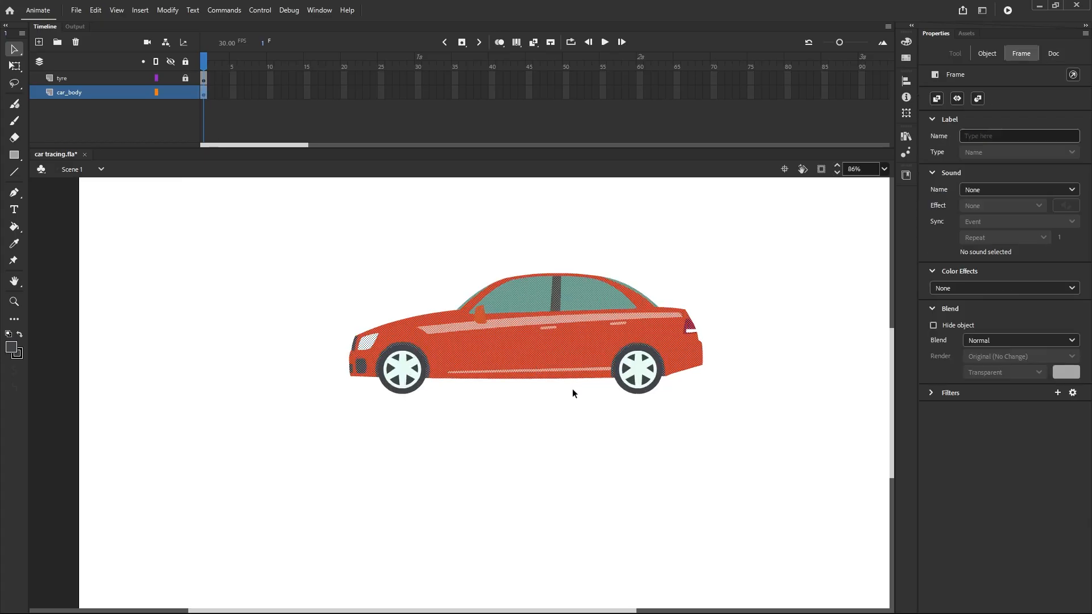
right_click(519, 334)
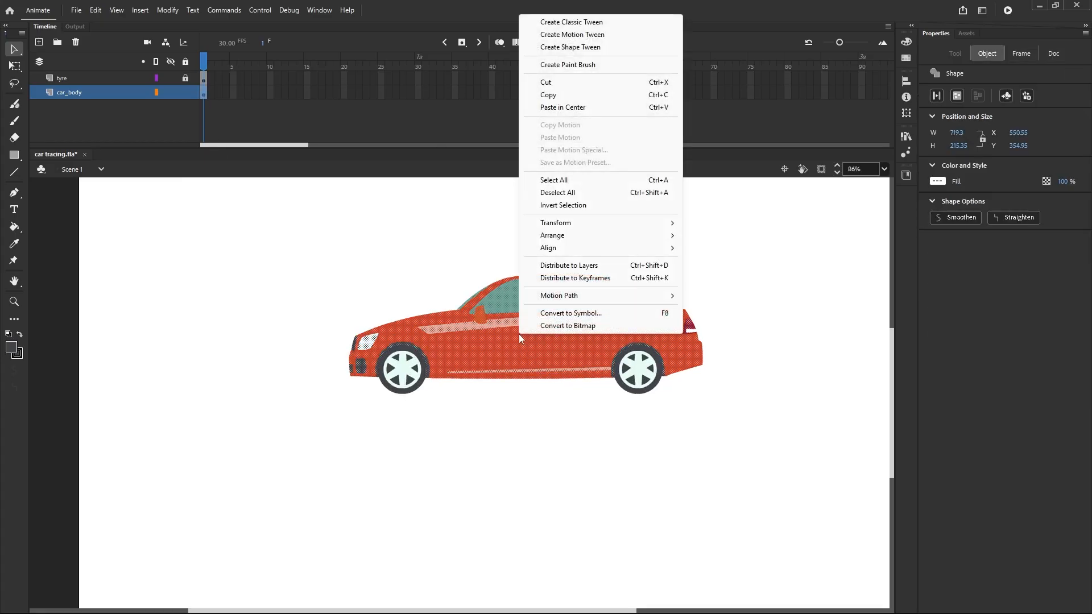
left_click(570, 314)
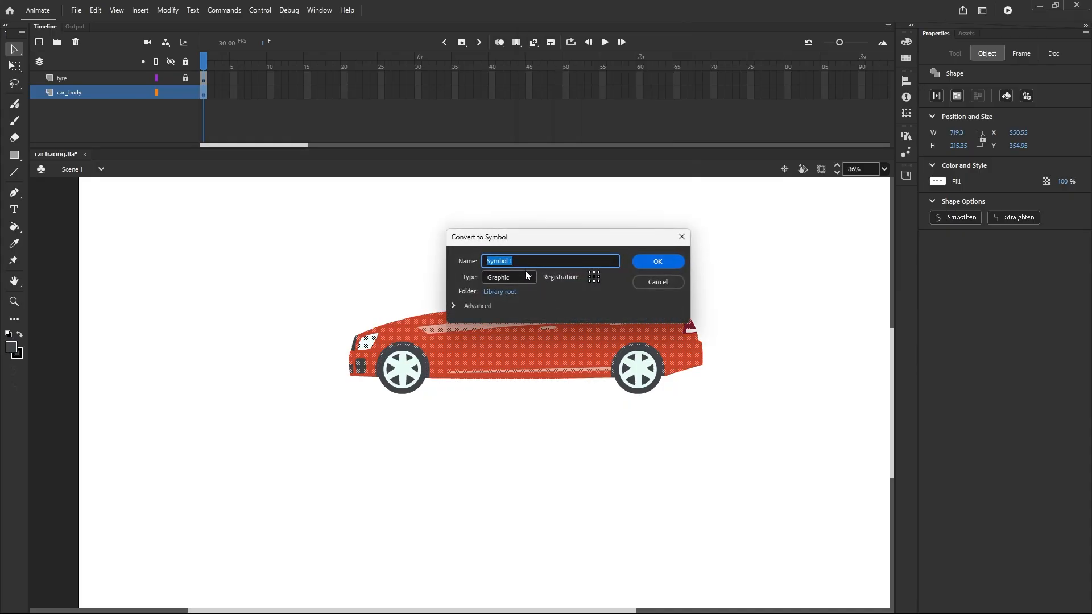
type("car b")
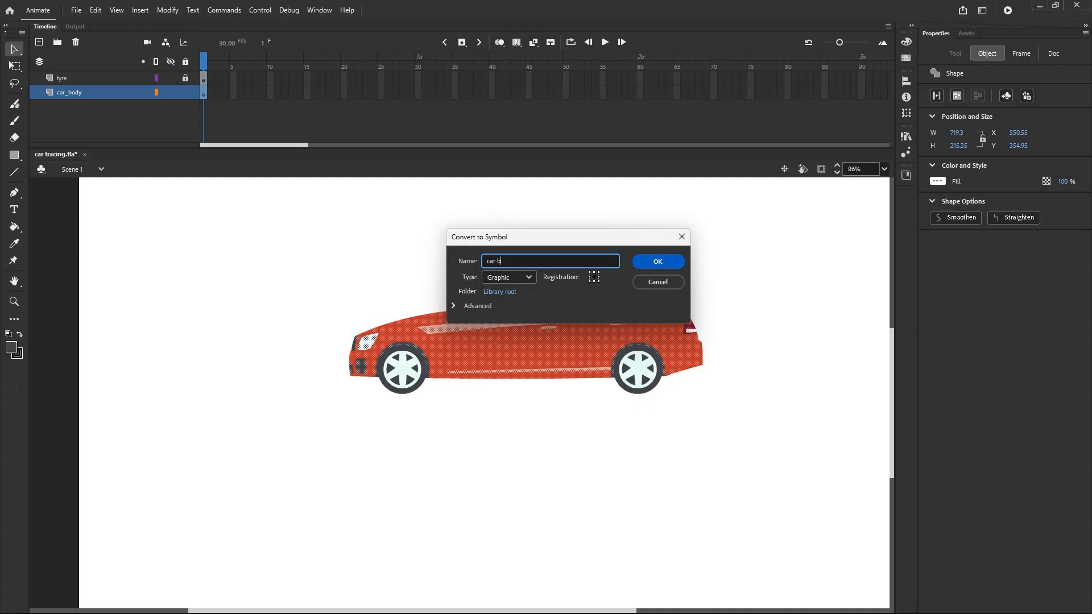
type("ody")
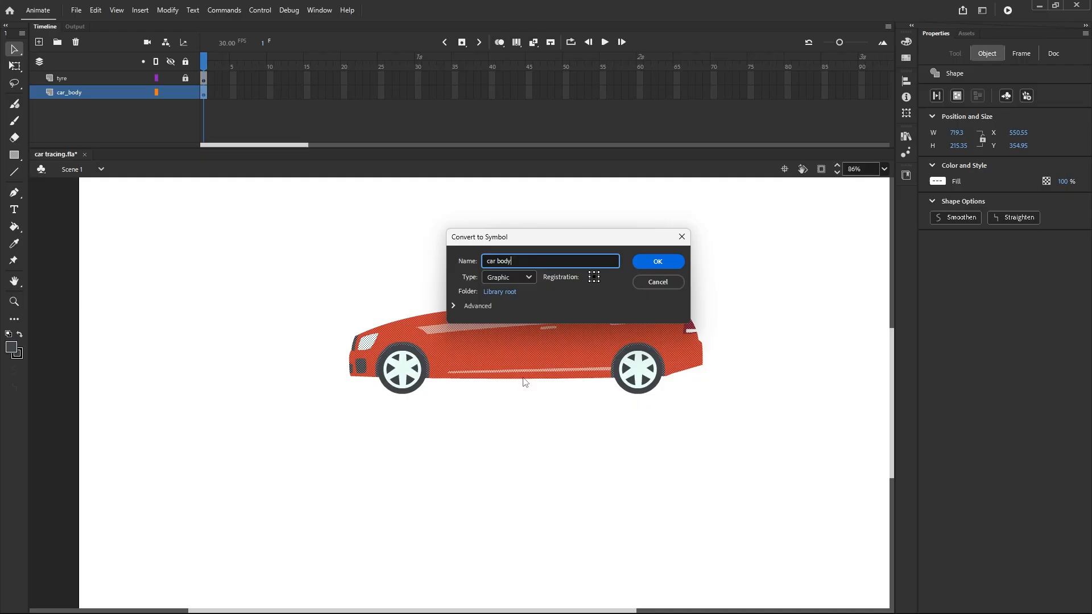
left_click(593, 281)
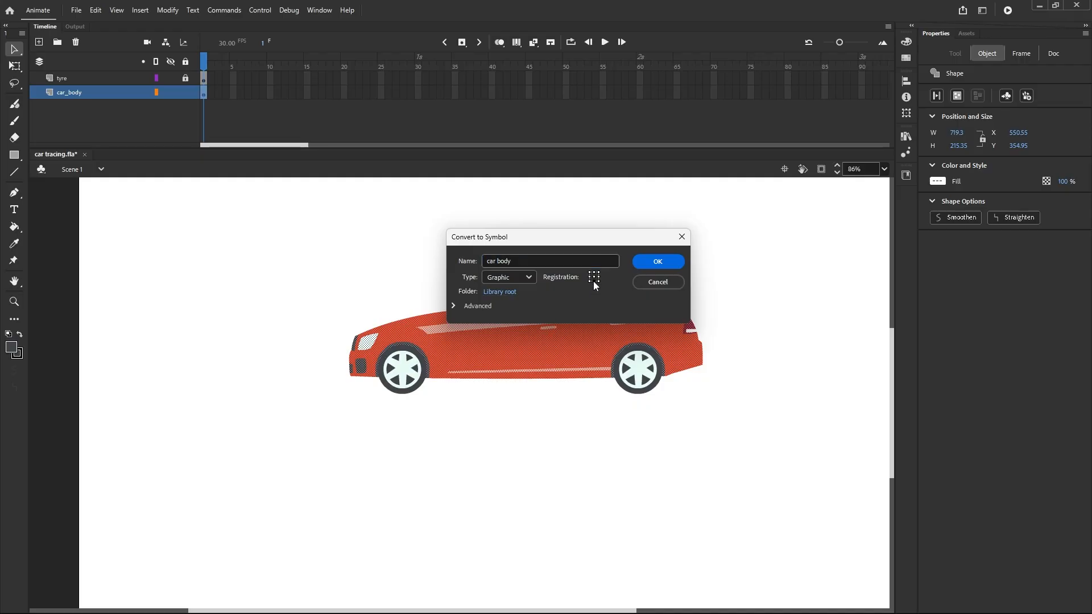
left_click(638, 266)
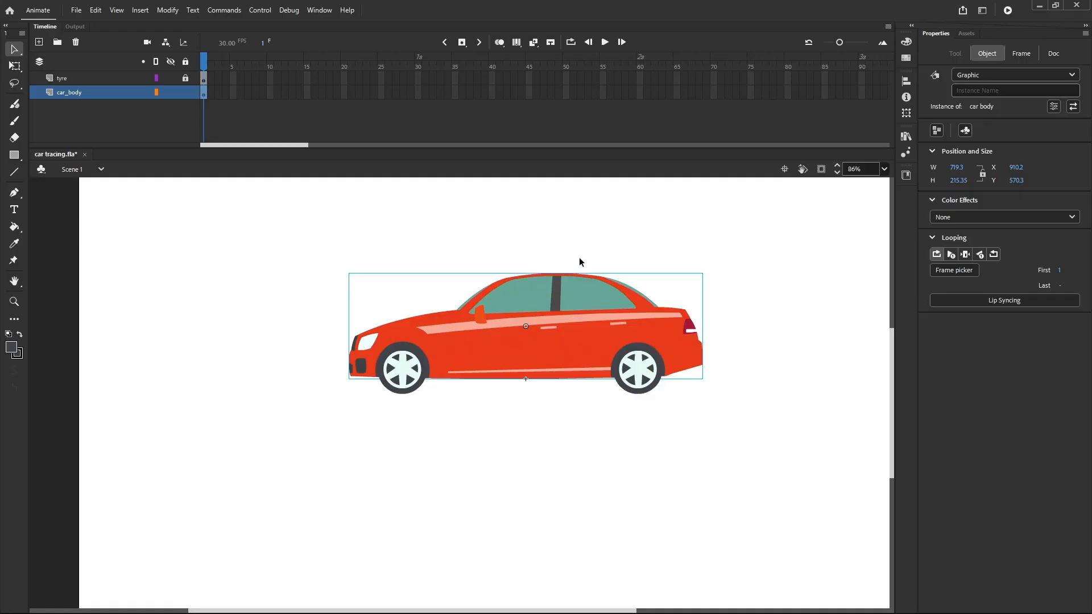
Unlock the tyre layer, leaving both it and the car_body layer editable, and clear the selection
scroll(596, 267, "down", 3)
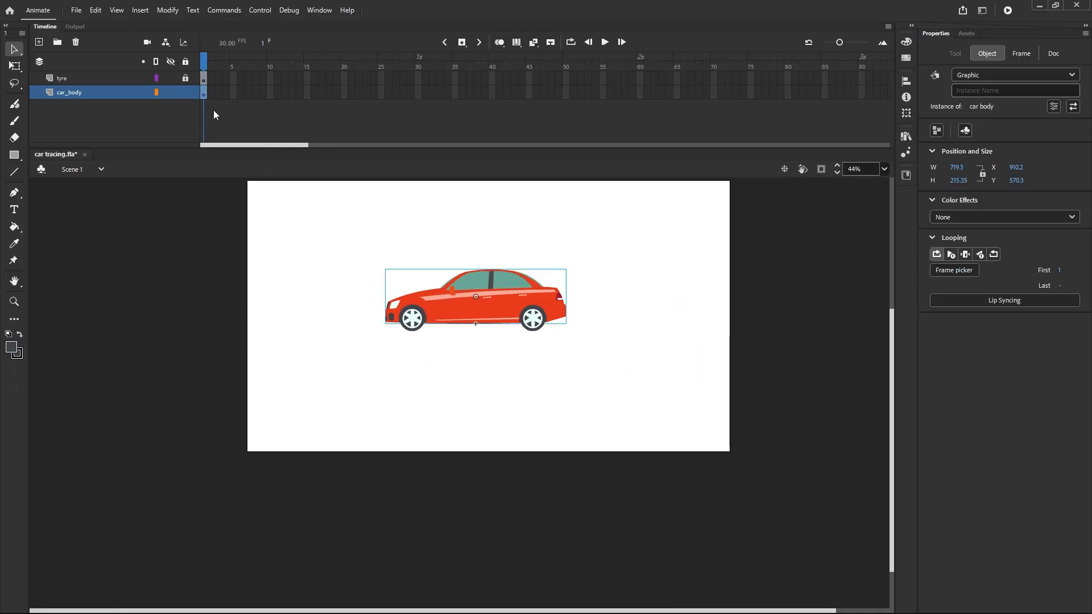
left_click(185, 92)
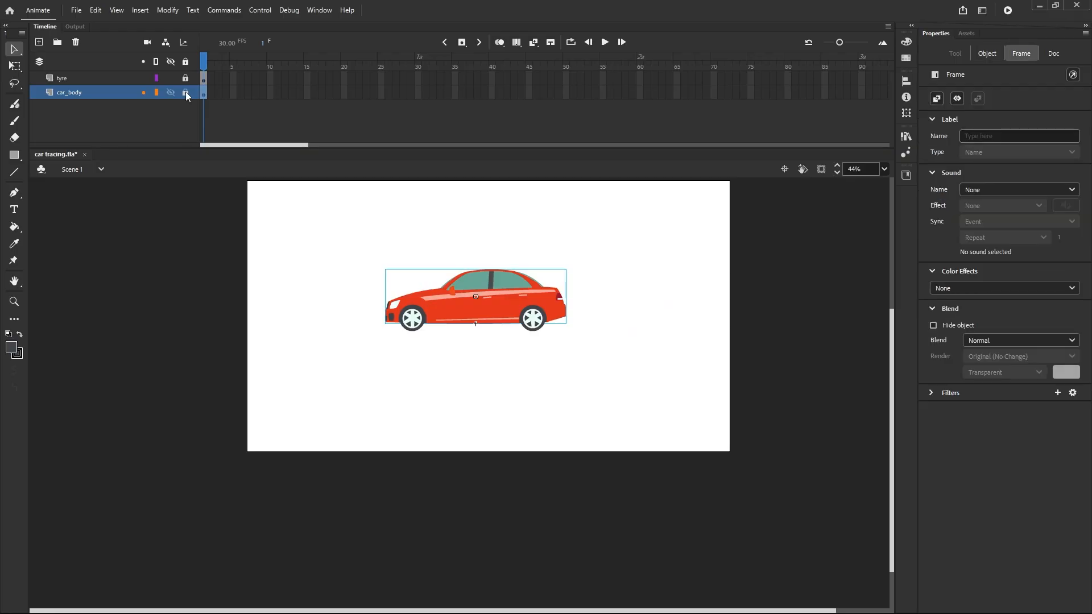
left_click(186, 92)
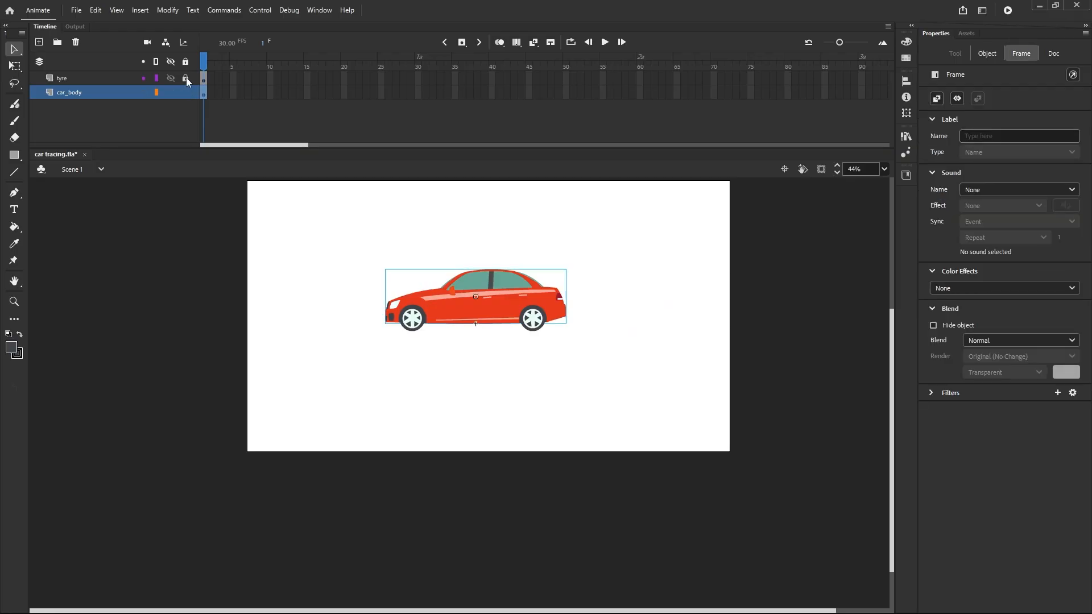
left_click(310, 247)
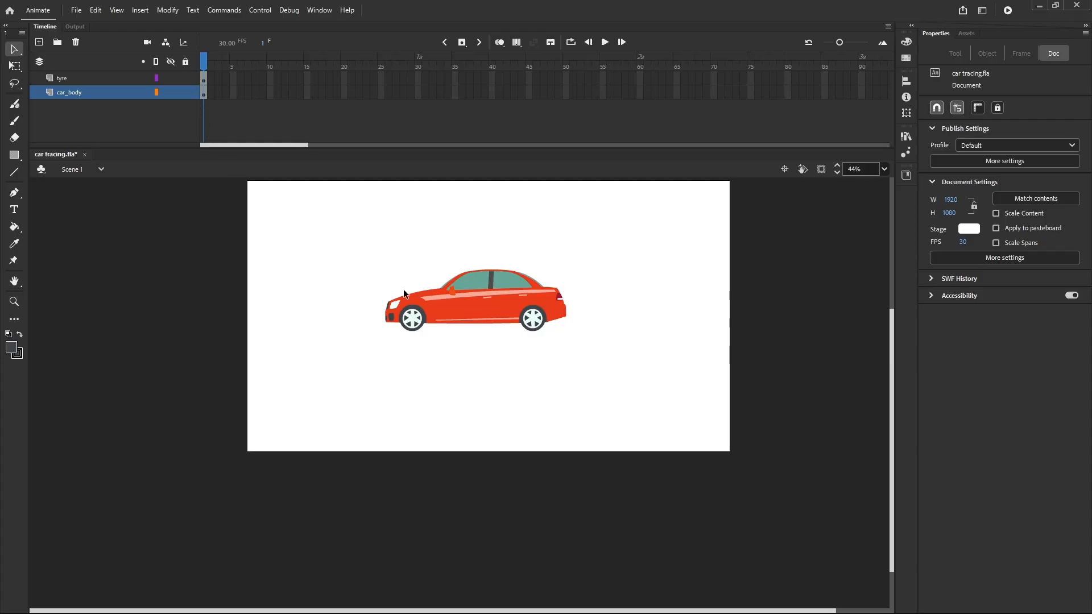
Select the car body and both wheels, and cut frame 1 of the tyre and car_body layers
left_click(204, 79)
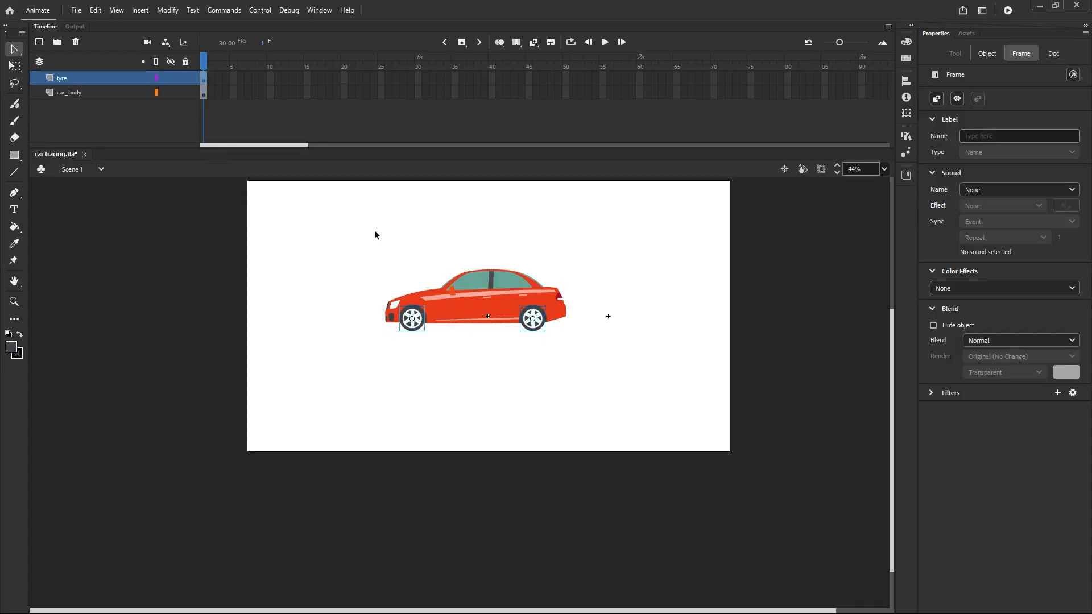
left_click_drag(354, 232, 671, 392)
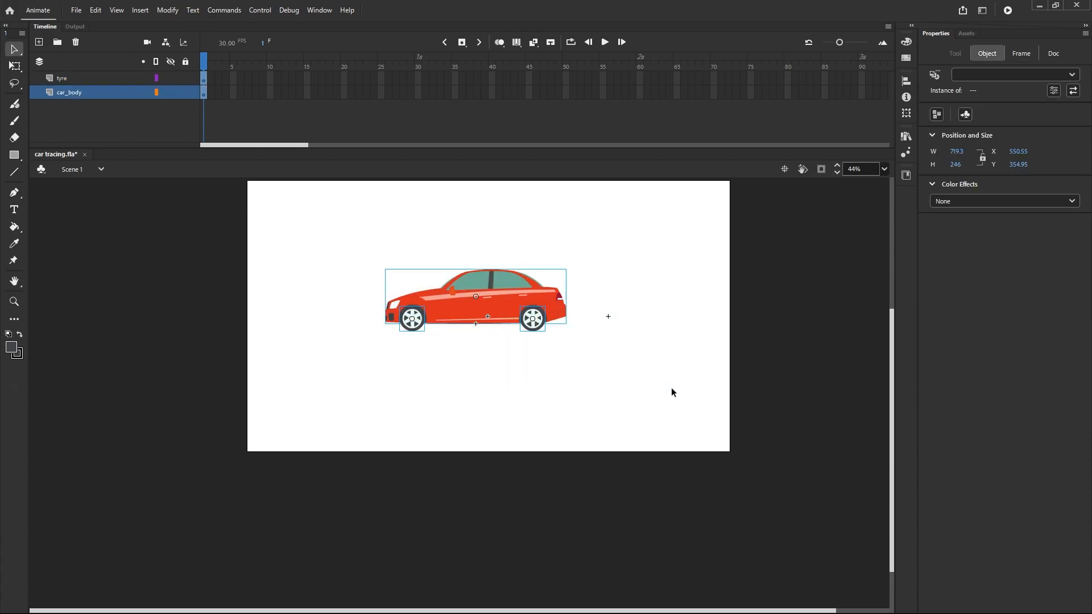
right_click(205, 82)
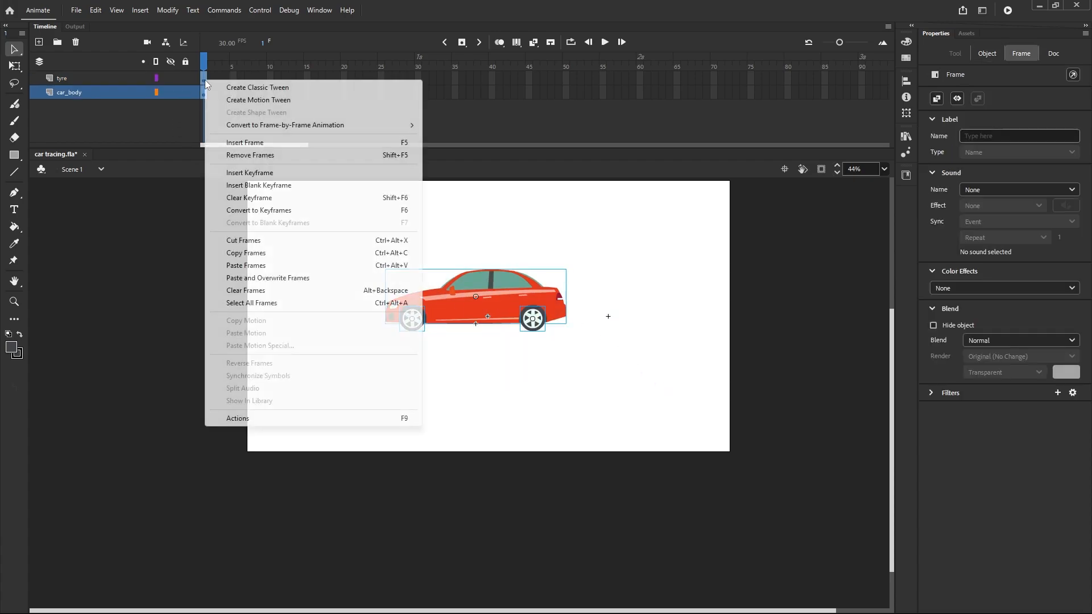
left_click(230, 242)
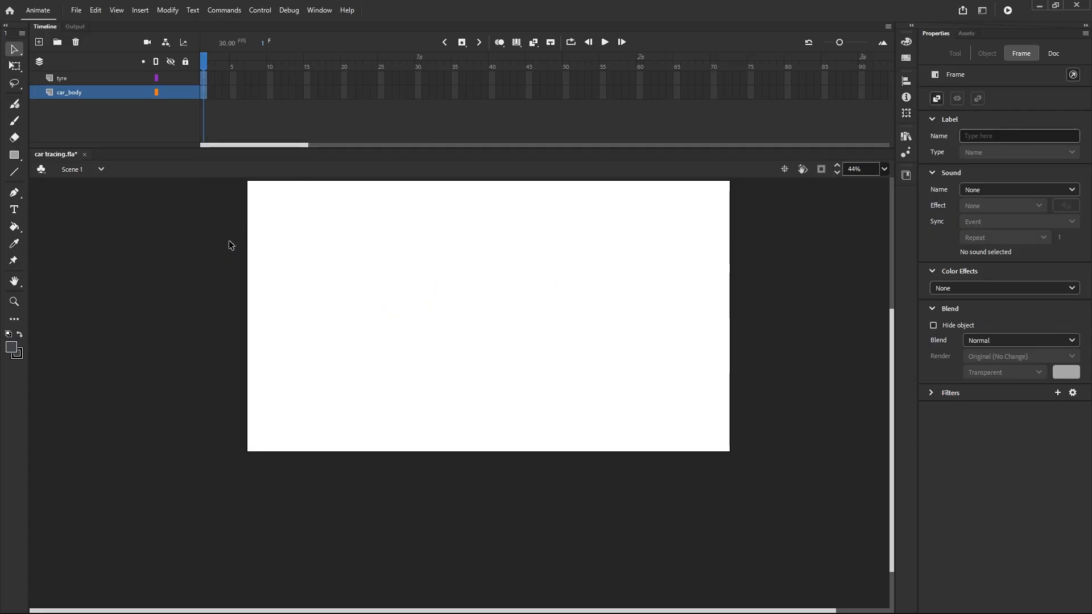
Create a new graphic symbol named "car"
left_click(141, 11)
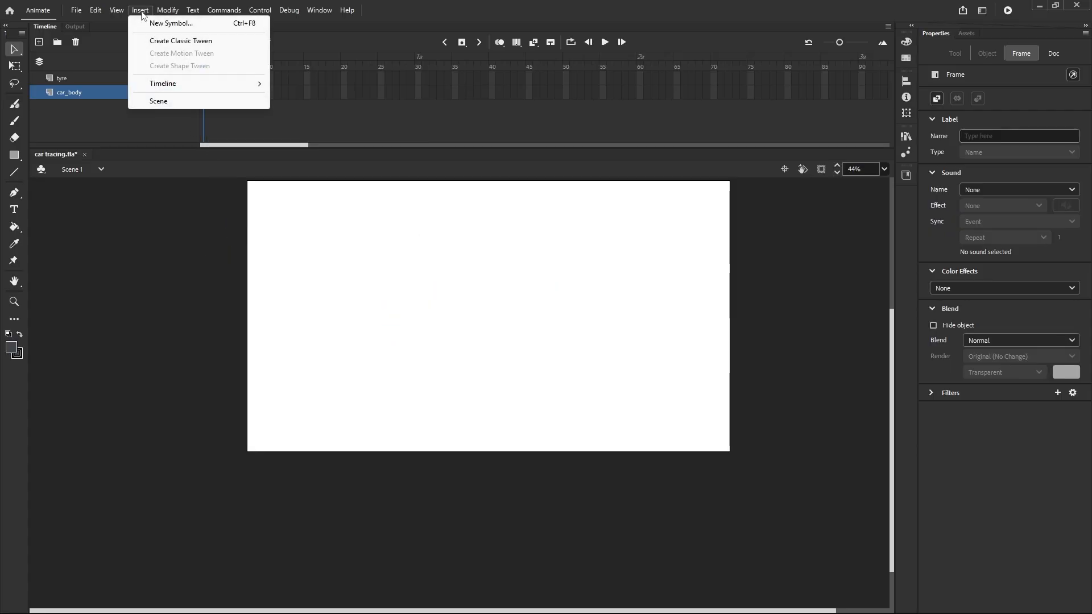
left_click(160, 24)
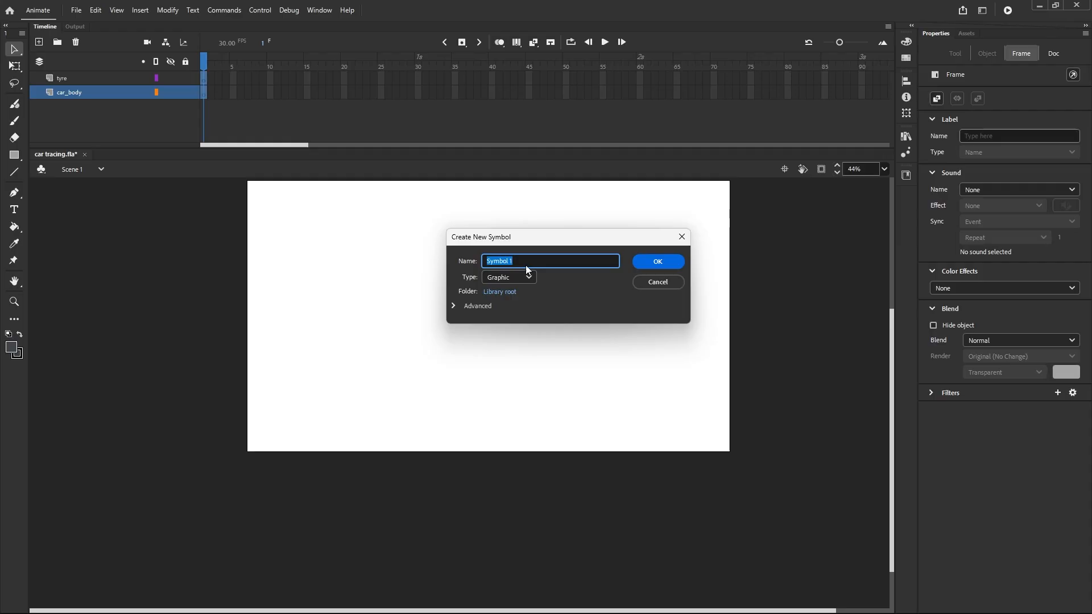
type("car")
left_click(638, 265)
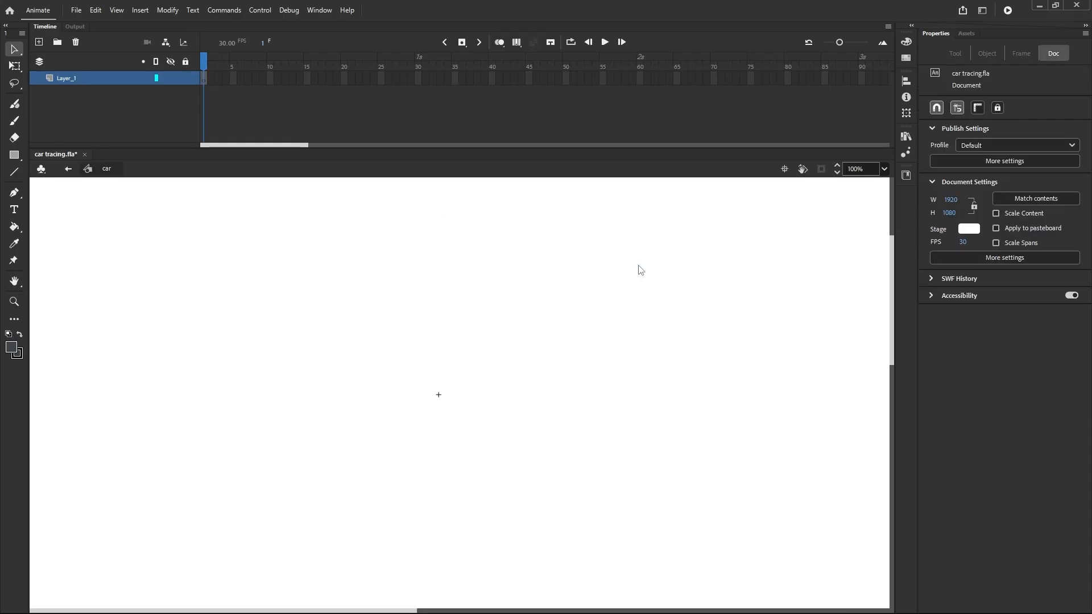
Paste the cut tyre and car_body frames into frame 1 of the car symbol and return to Scene 1
left_click(205, 79)
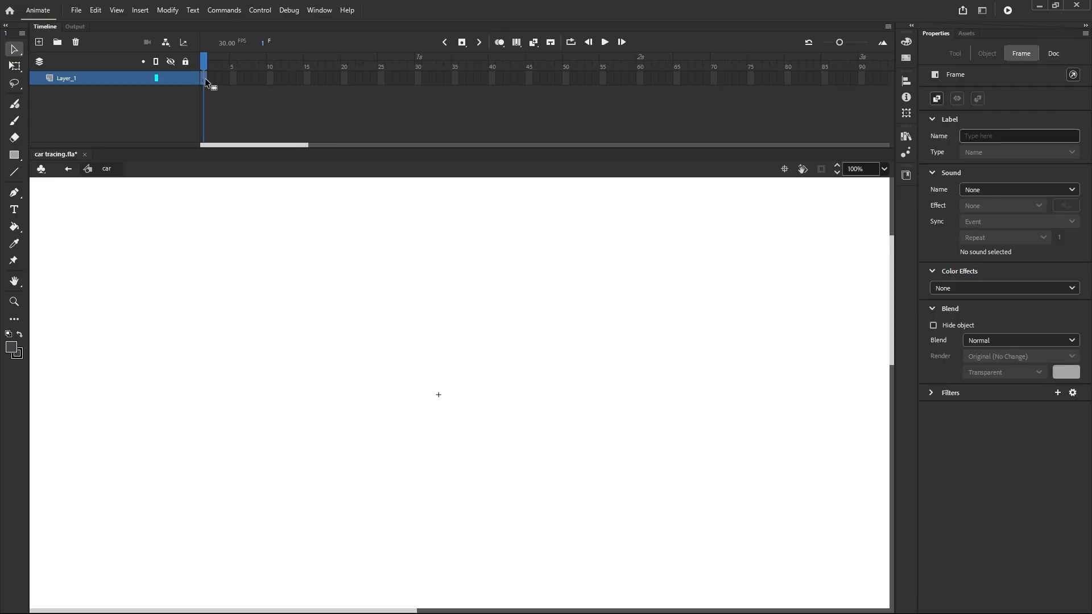
right_click(205, 78)
left_click(245, 265)
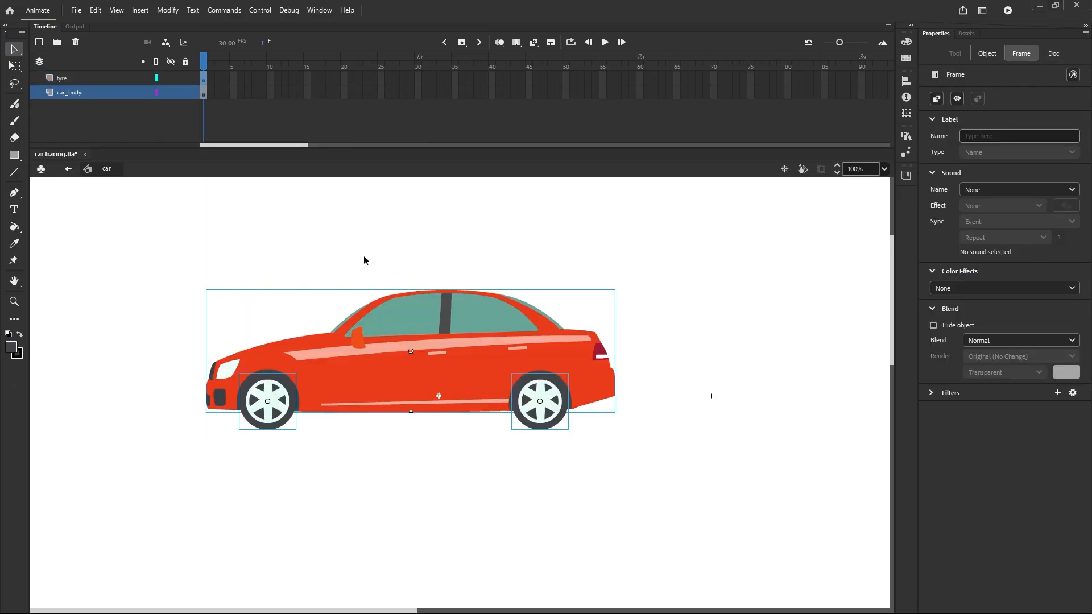
left_click(410, 230)
scroll(427, 250, "down", 3)
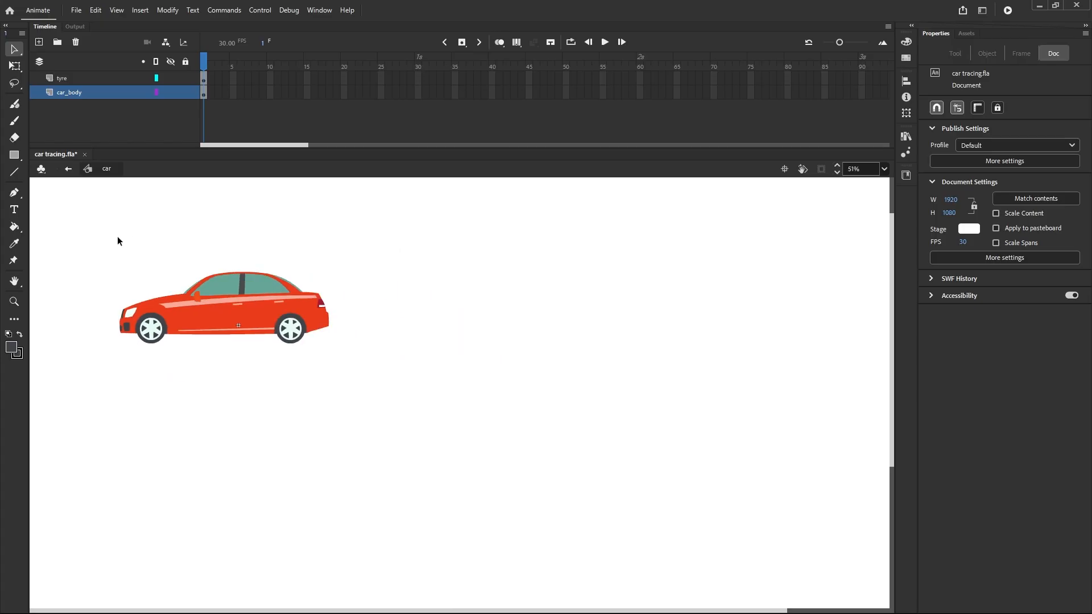
scroll(118, 237, "up", 2)
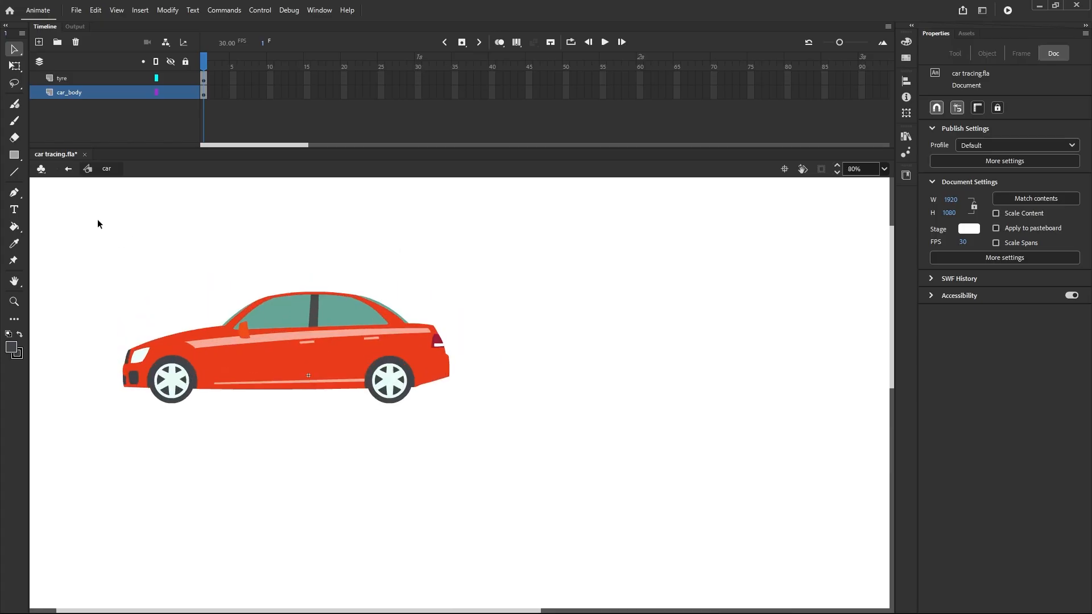
left_click(68, 169)
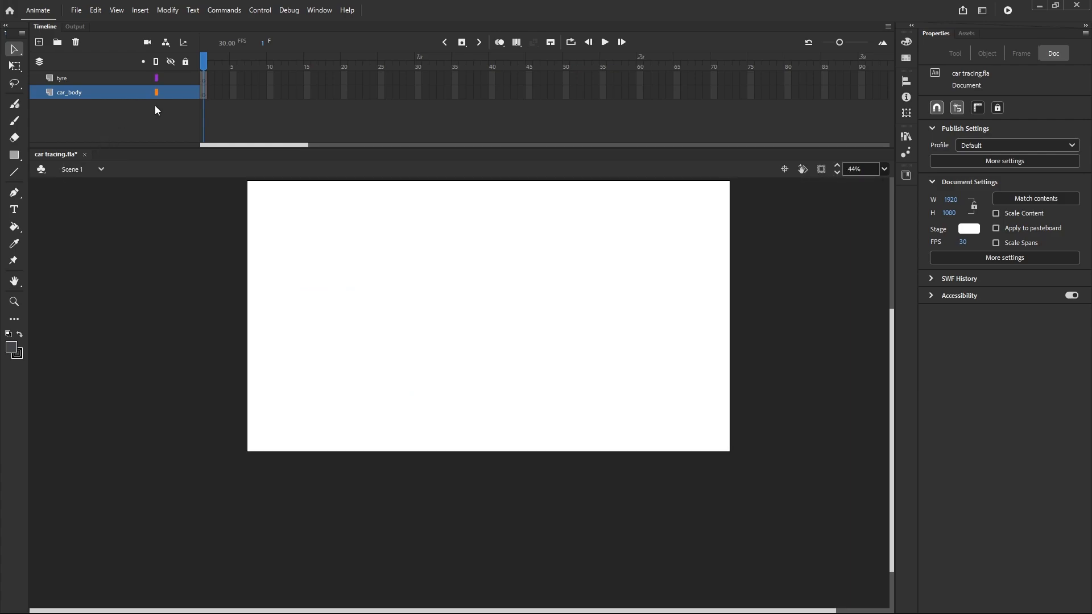
Delete the empty tyre layer in Scene 1 and rename the car_body layer to "car"
left_click(70, 78)
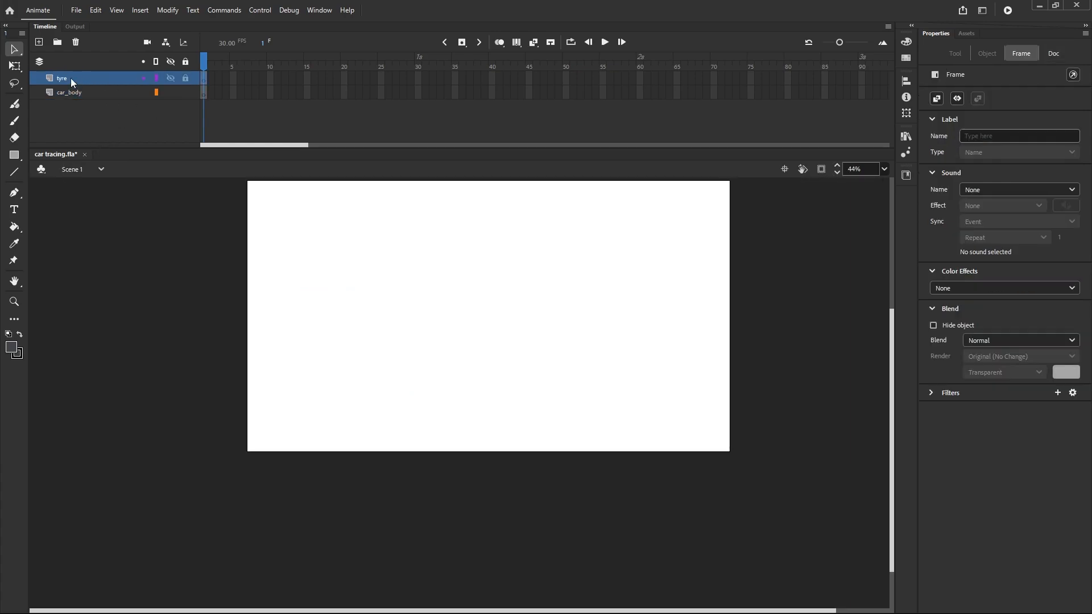
left_click(77, 42)
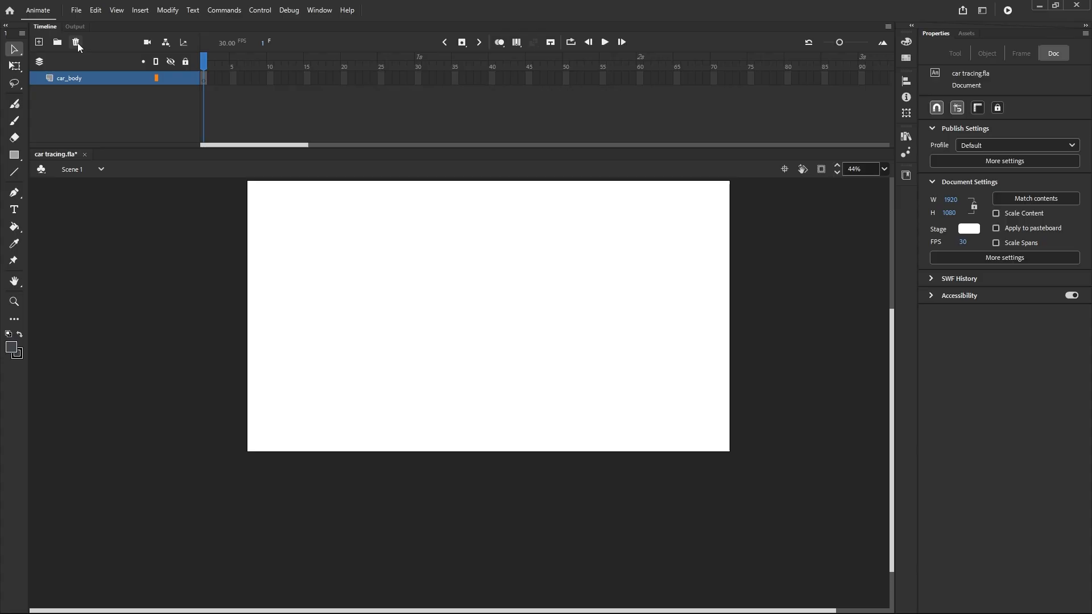
double_click(85, 83)
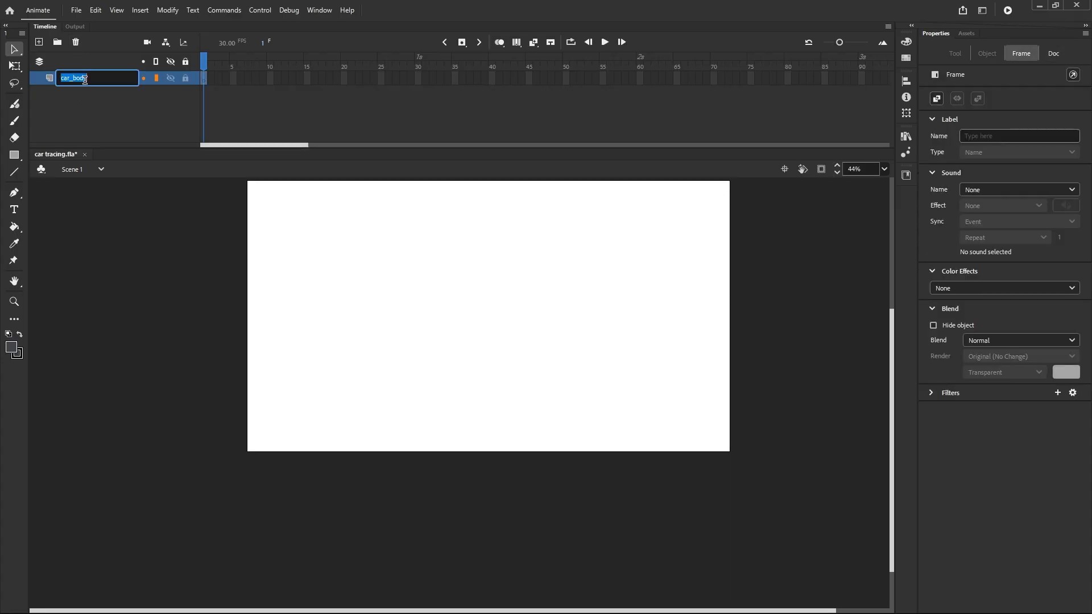
type("car")
left_click(97, 109)
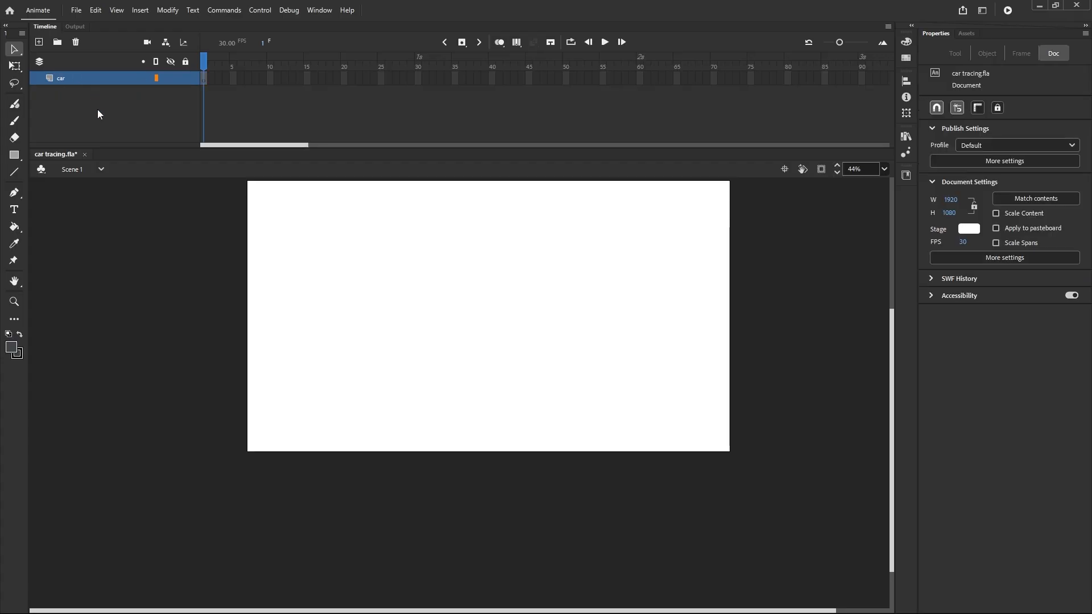
Place an instance of the car symbol from the library near the middle of the stage in frame 1
left_click(203, 83)
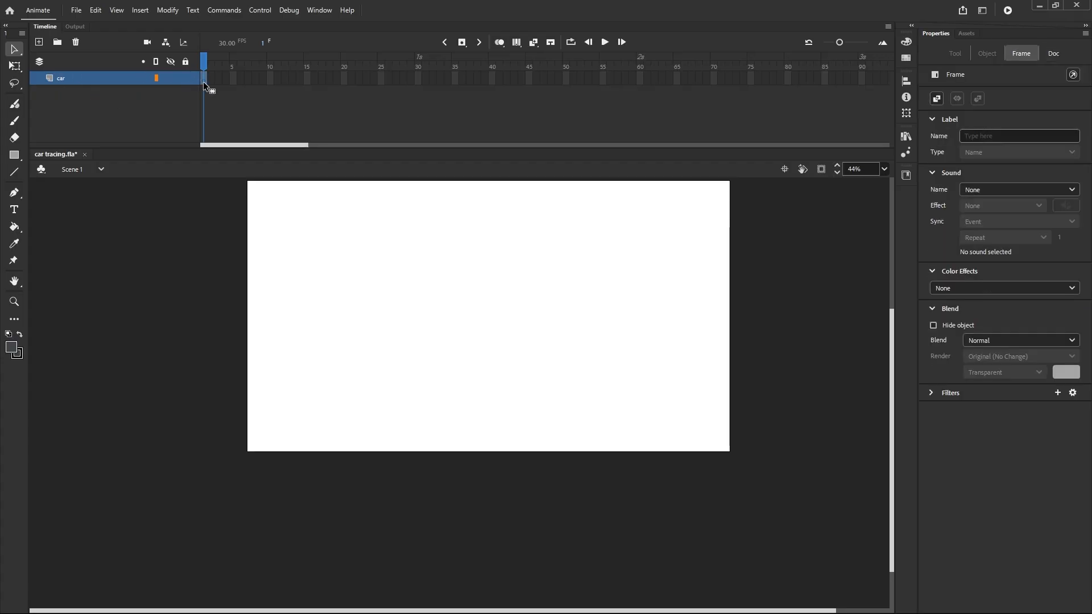
left_click(907, 135)
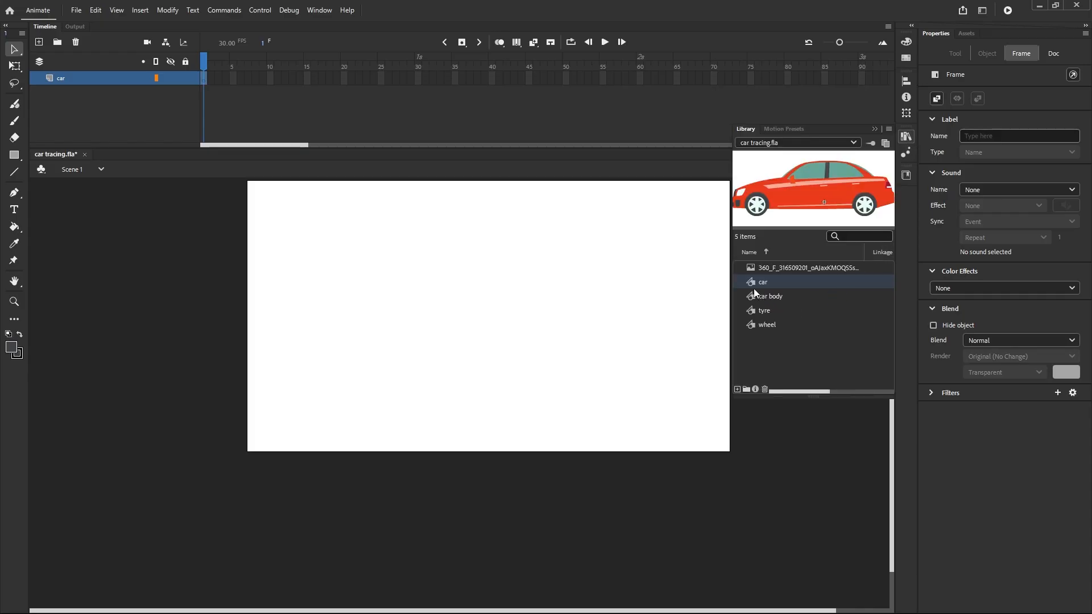
left_click_drag(761, 284, 531, 330)
left_click(551, 323)
left_click(628, 348)
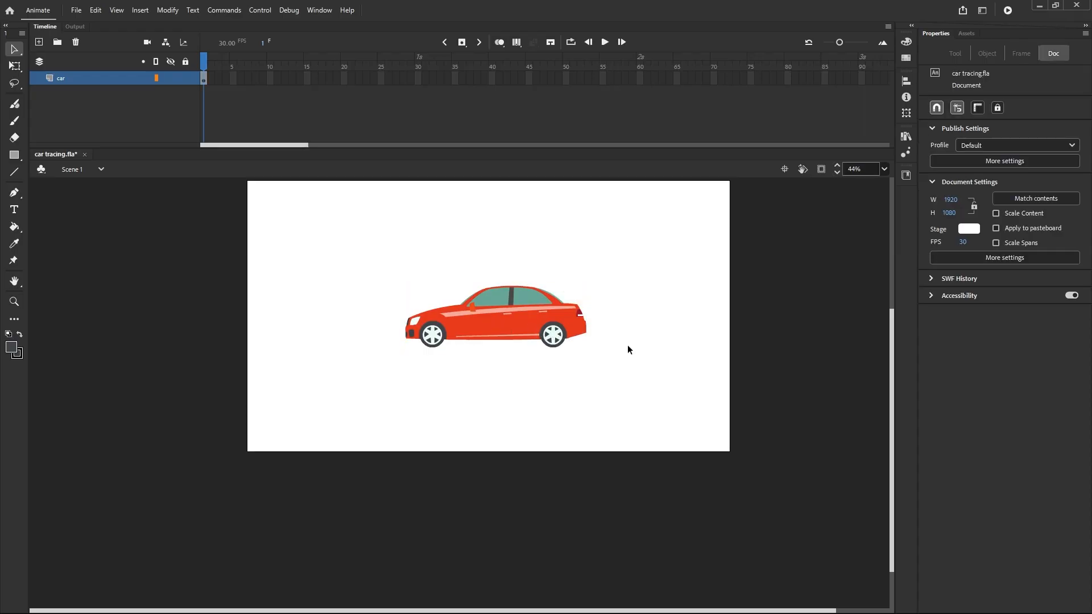
Test the movie to check the wheel rotation, and look at the layers inside the car symbol
left_click(1008, 11)
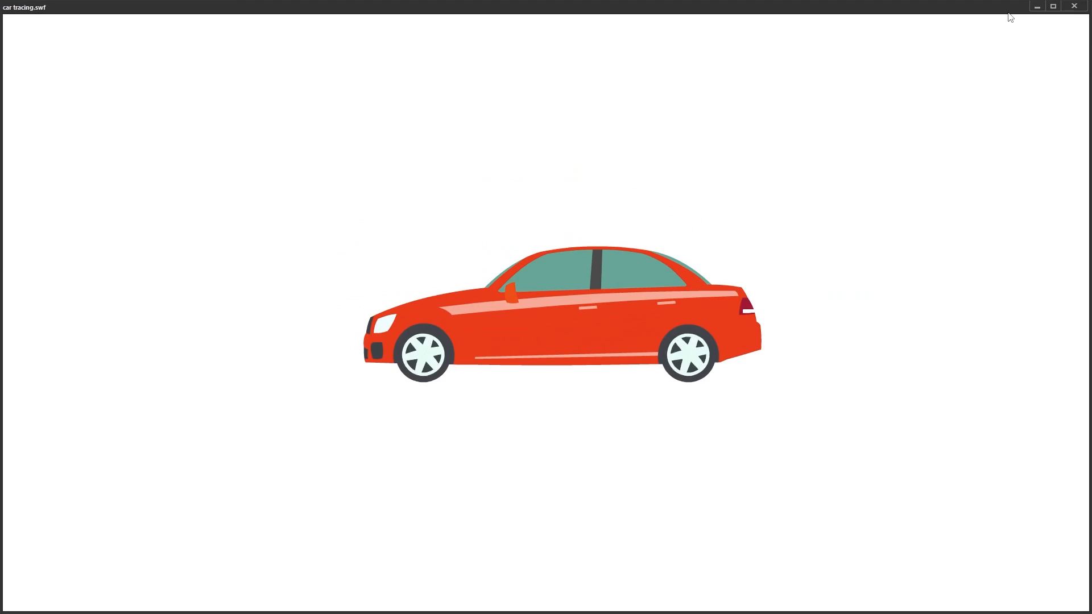
left_click(1074, 6)
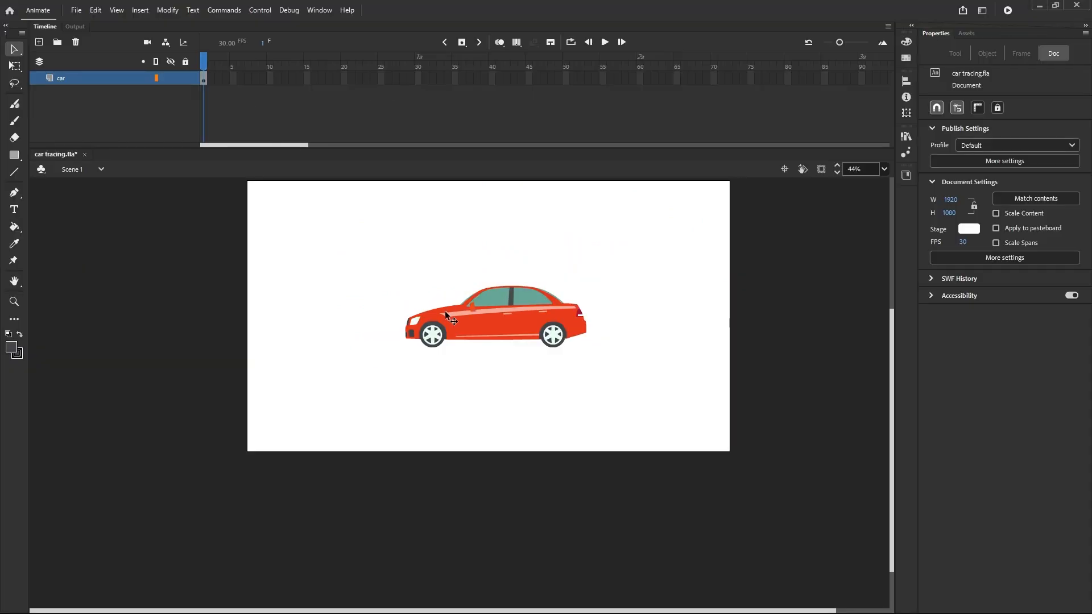
left_click(463, 323)
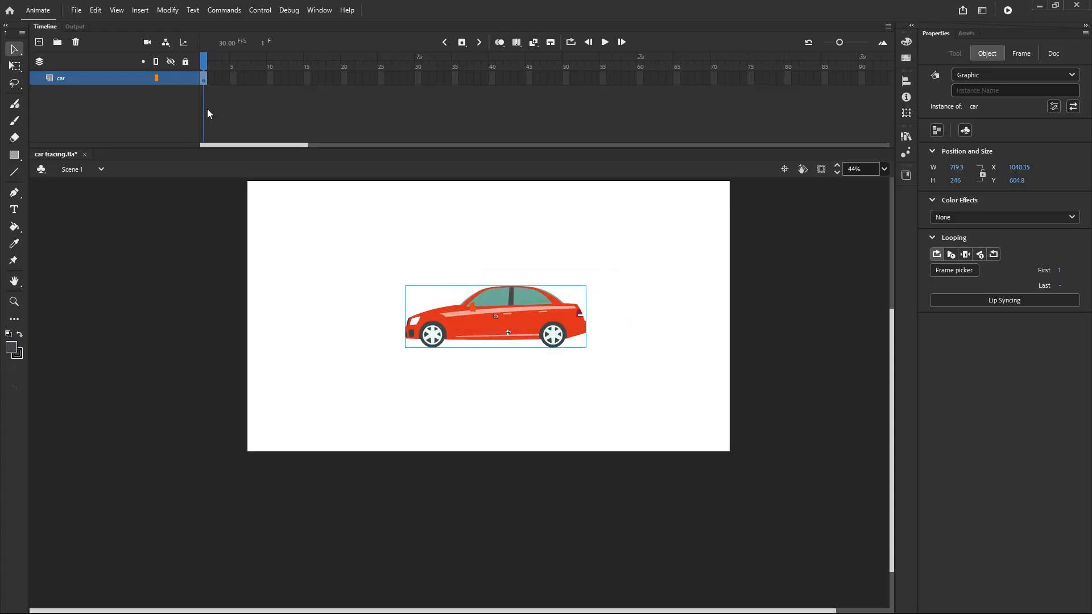
double_click(431, 345)
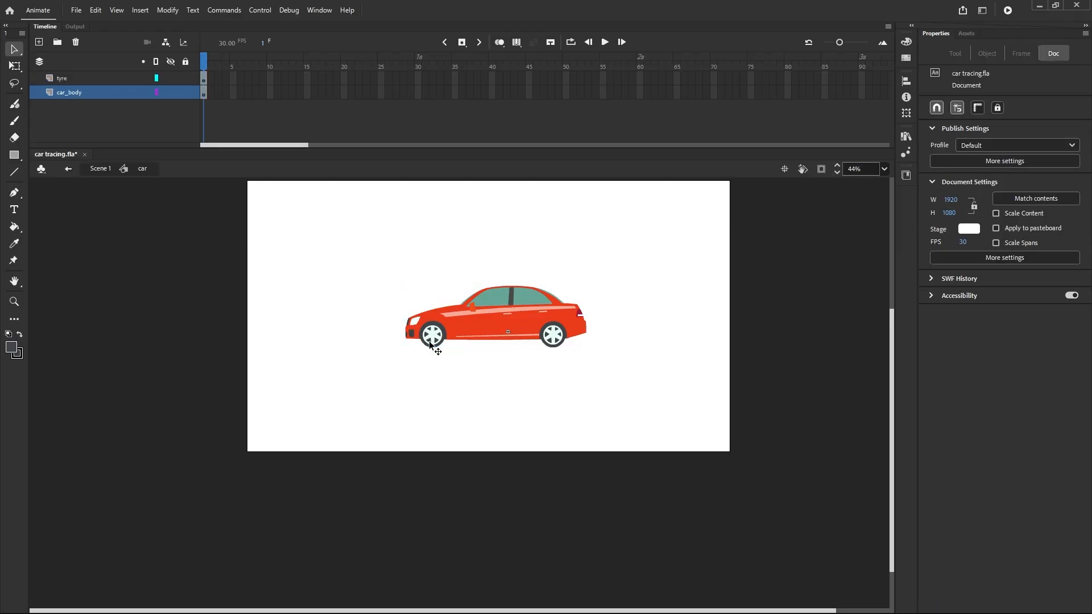
left_click(68, 169)
left_click(293, 290)
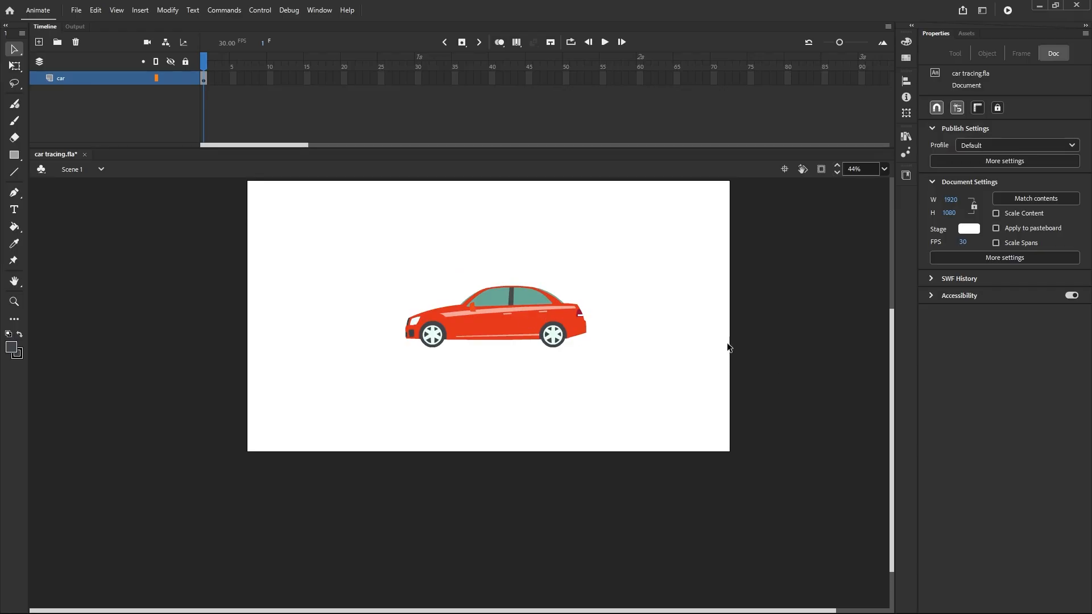
Move the car off the right side of the stage to about X 2635, Y 741 in frame 1
scroll(322, 258, "down", 1)
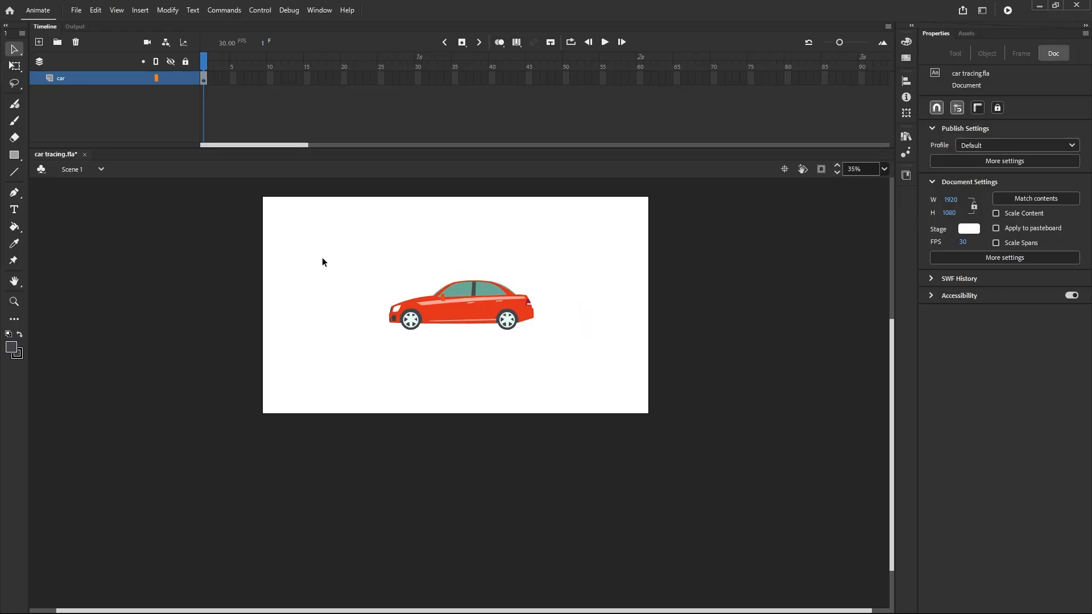
left_click(446, 308)
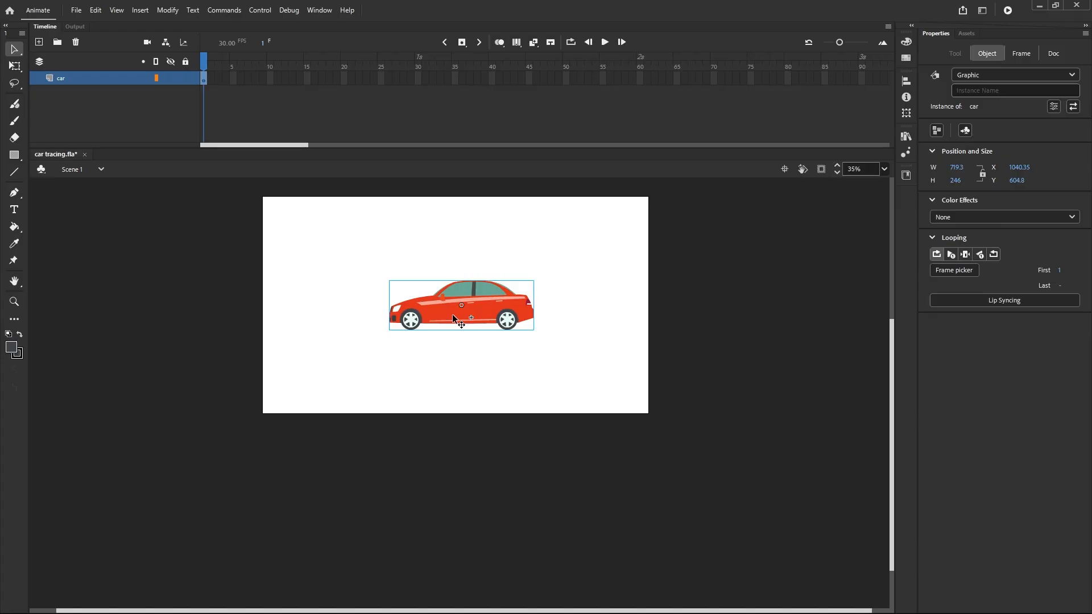
left_click_drag(453, 315, 773, 341)
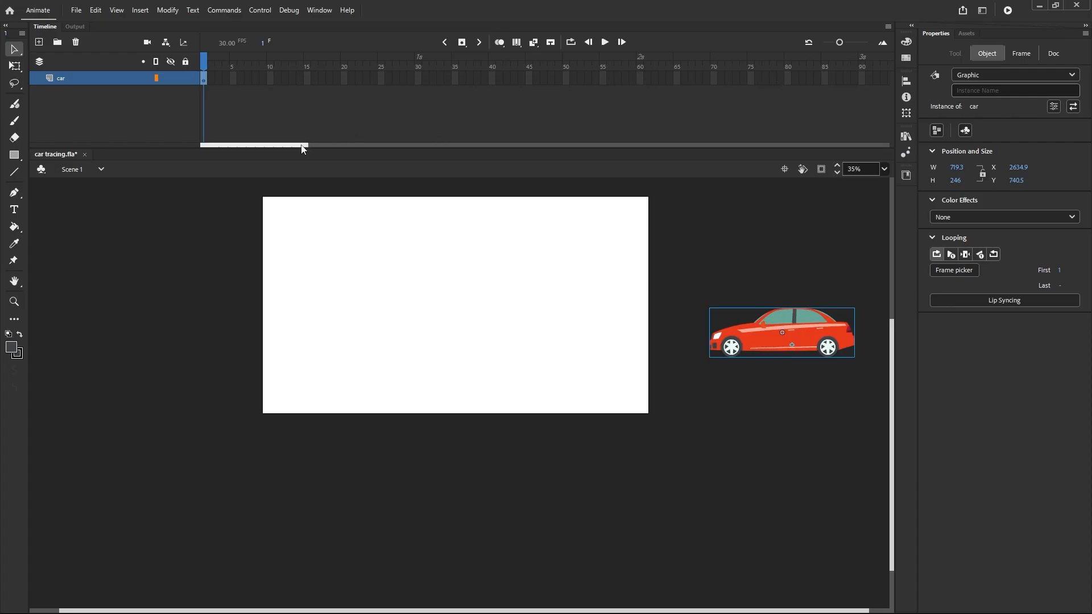
Insert a keyframe at frame 90 of the car layer
left_click_drag(302, 146, 327, 154)
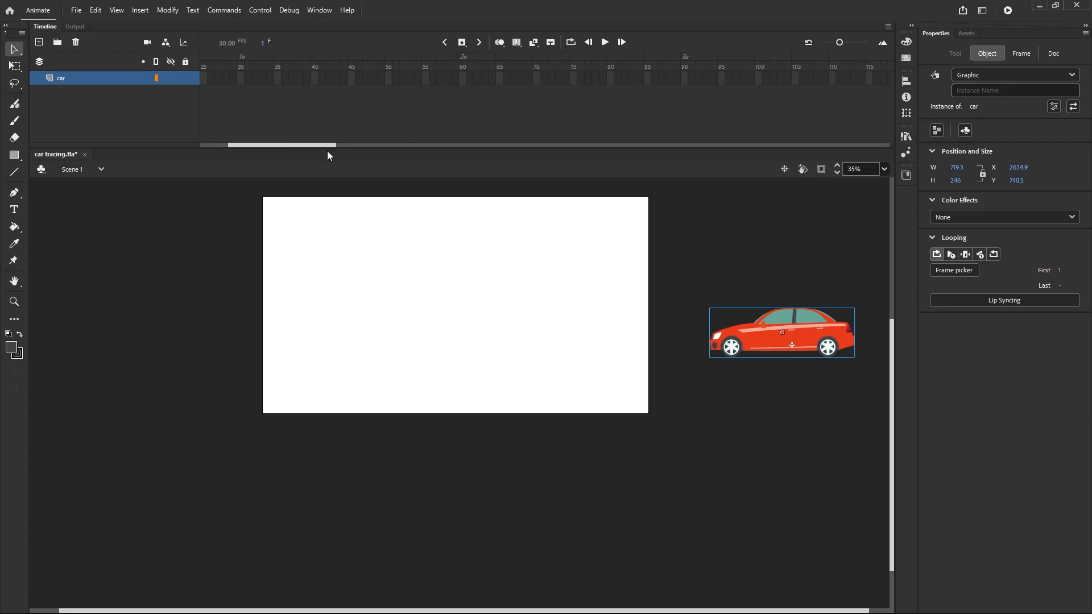
left_click(684, 79)
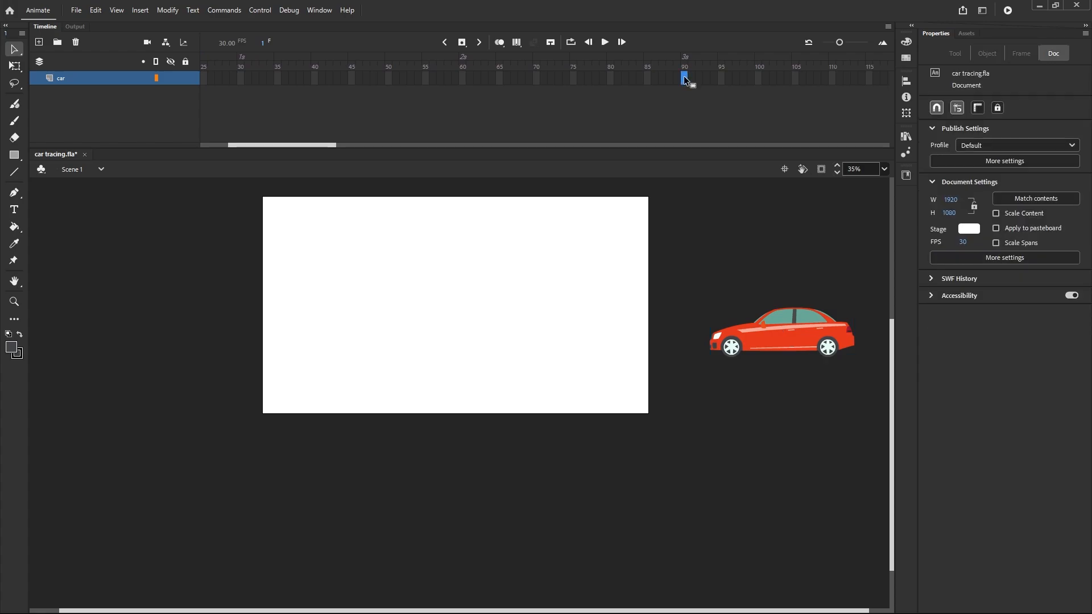
right_click(685, 78)
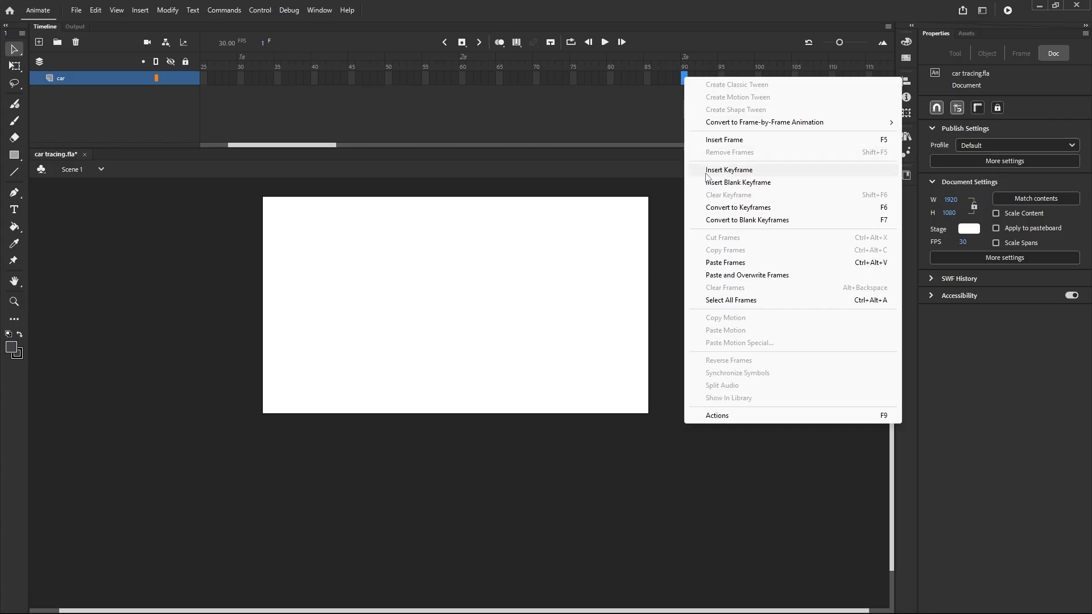
left_click(706, 171)
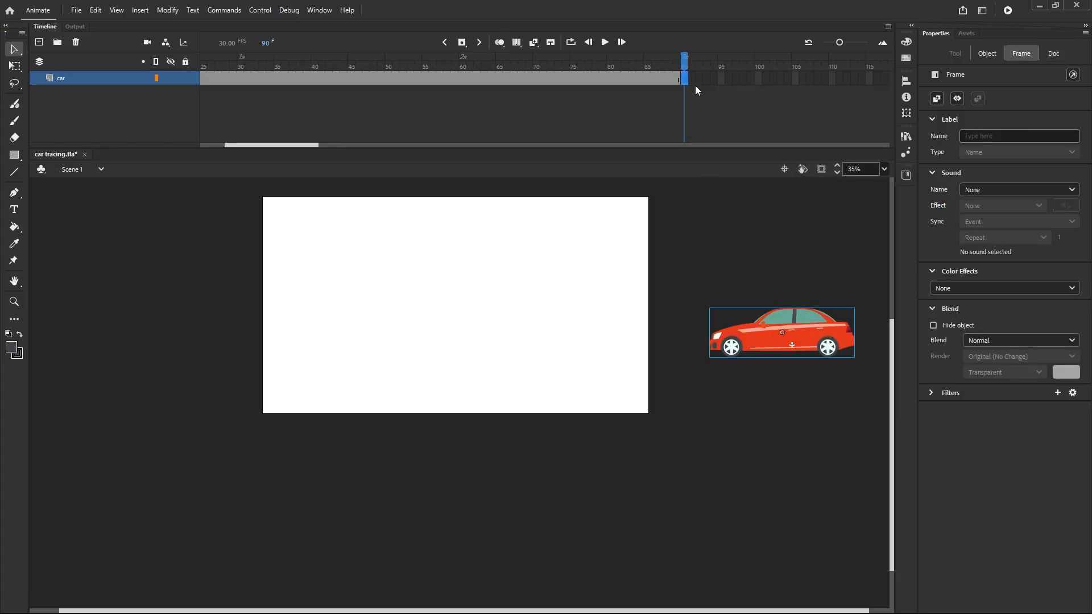
left_click_drag(293, 146, 266, 146)
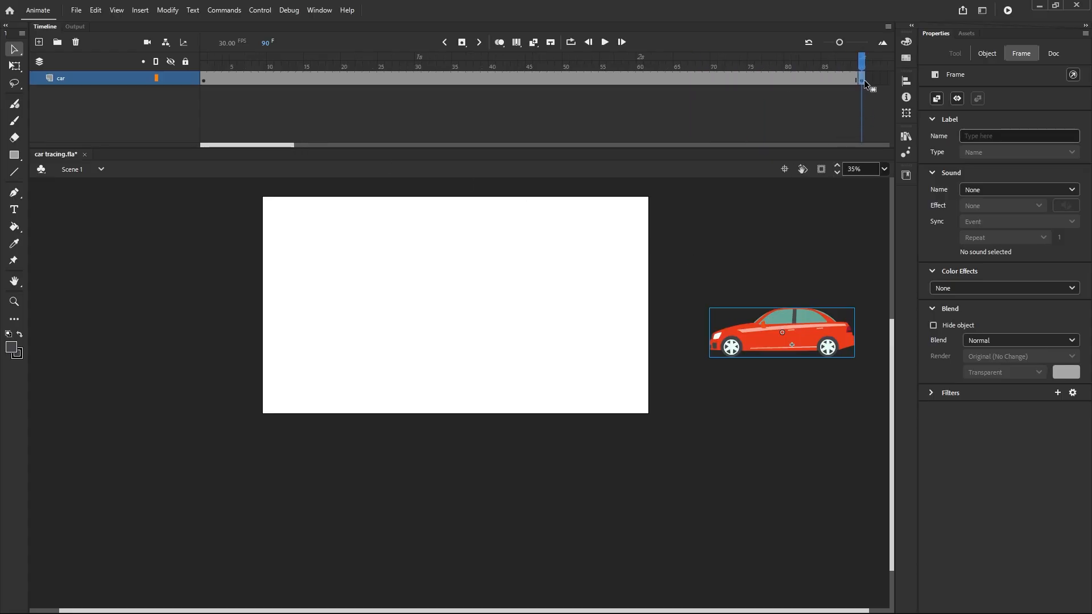
Shift the car in frame 90 horizontally across the stage until it sits completely outside the stage's left edge
scroll(837, 225, "down", 2)
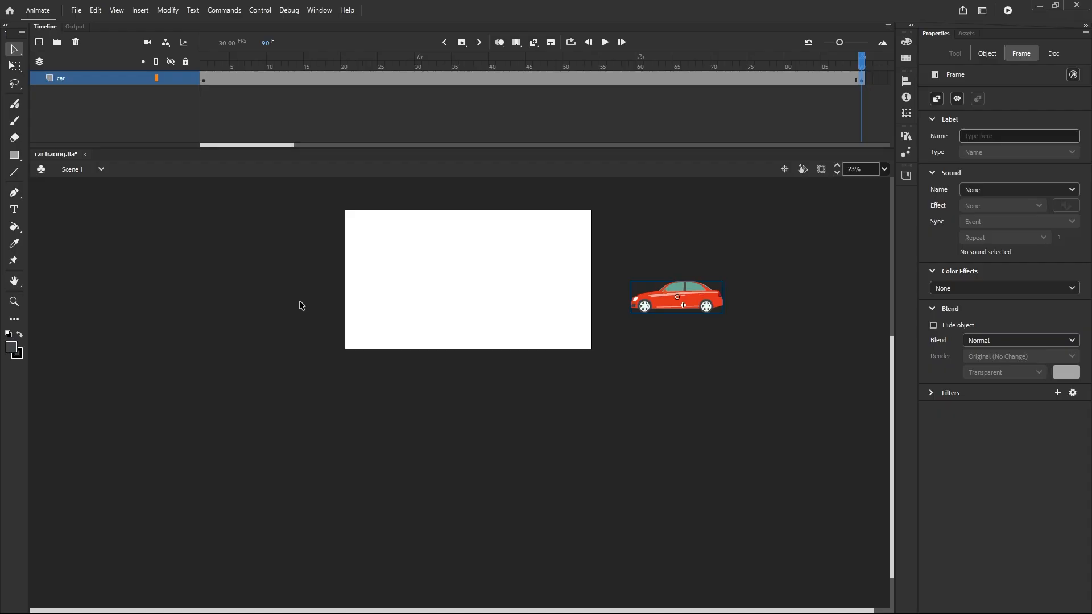
key("shift+Left")
key("shift+Left")
key("shift+Left")
key("shift+Left")
key("shift+Left")
key("shift+Left")
key("shift+Left")
key("shift+Left")
key("shift+Left")
key("shift+Left")
key("shift+Left")
key("shift+Left")
key("shift+Left")
key("shift+Left")
key("shift+Left")
key("shift+Left")
key("shift+Left")
key("shift+Left")
key("shift+Left")
key("shift+Left")
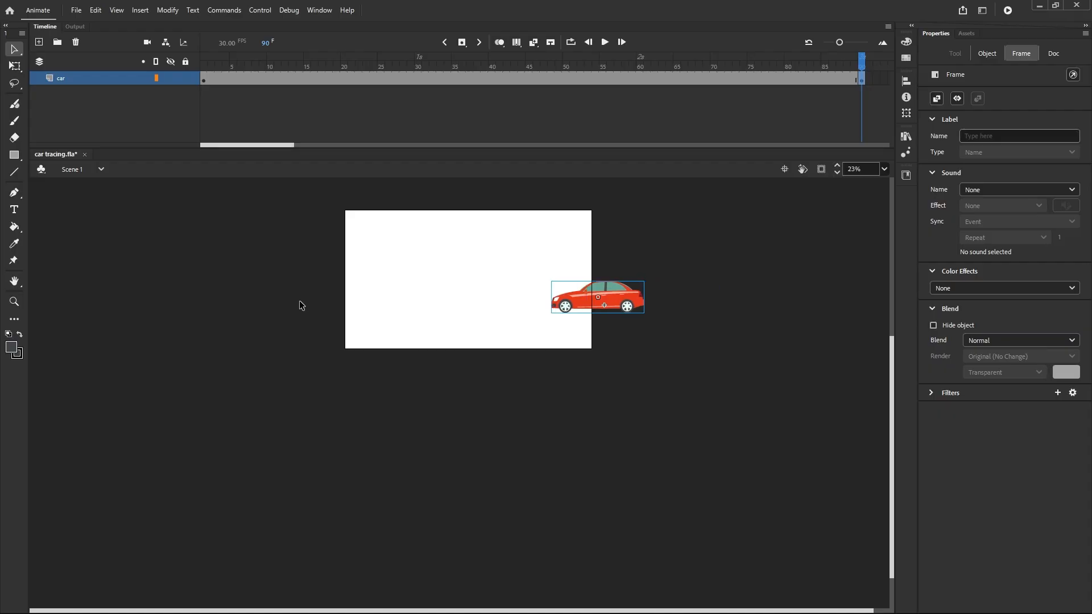
key("shift+Left")
key("shift+Left")
key("shift+Left")
key("shift+Left")
key("shift+Left")
key("shift+Left")
key("shift+Left")
key("shift+Left")
key("shift+Left")
key("shift+Left")
key("shift+Left")
key("shift+Left")
key("shift+Left")
key("shift+Left")
key("shift+Left")
key("shift+Left")
key("shift+Left")
key("shift+Left")
key("shift+Left")
key("shift+Left")
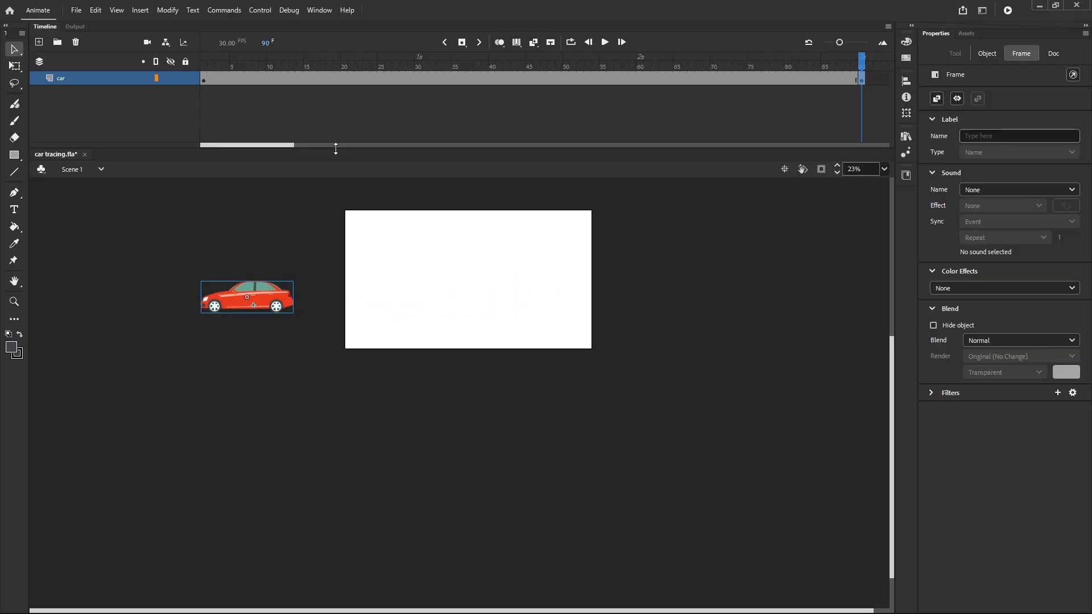
Create a classic tween on the car layer between the keyframes at frames 1 and 90
left_click(247, 81)
left_click(389, 79)
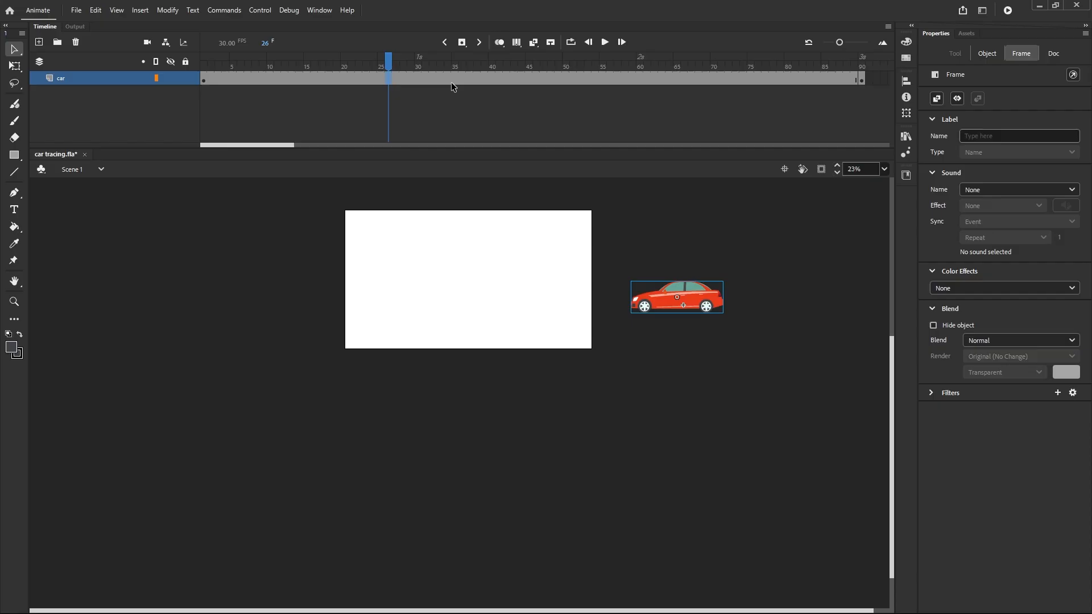
left_click(863, 81)
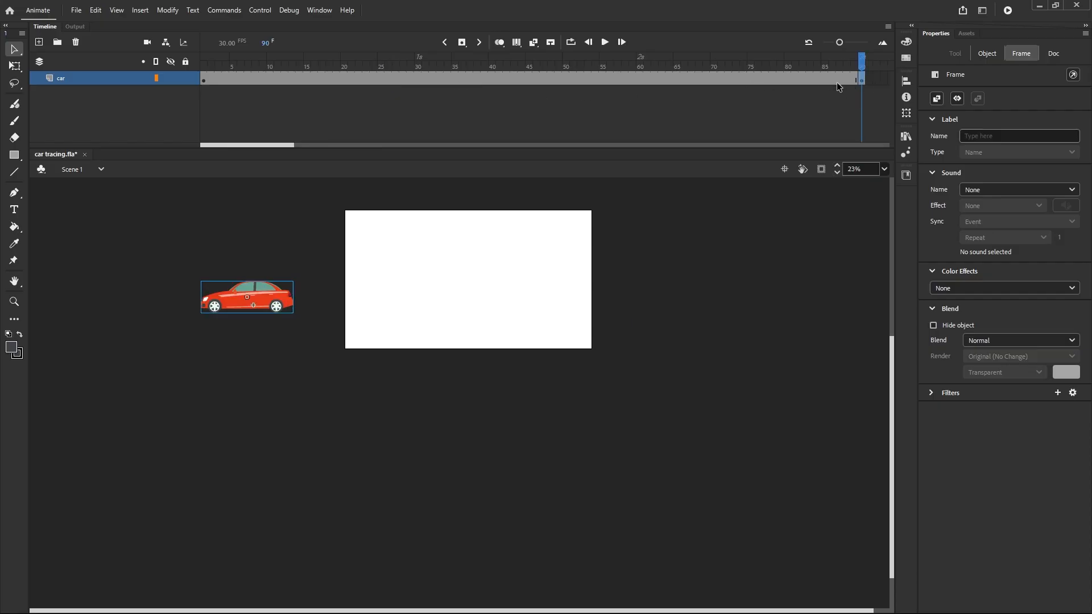
left_click(206, 82)
right_click(271, 81)
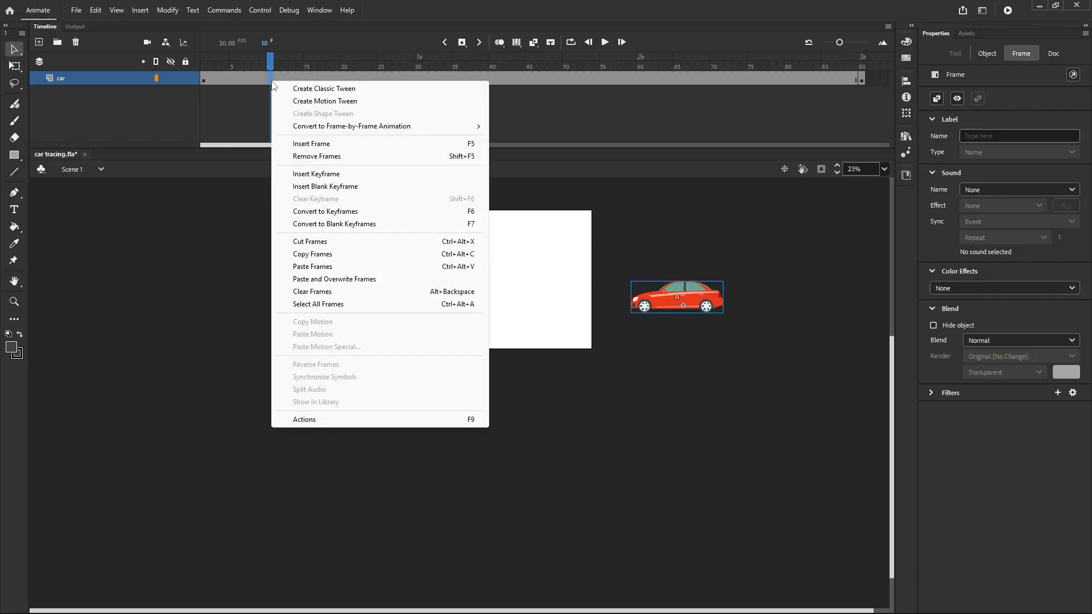
left_click(324, 89)
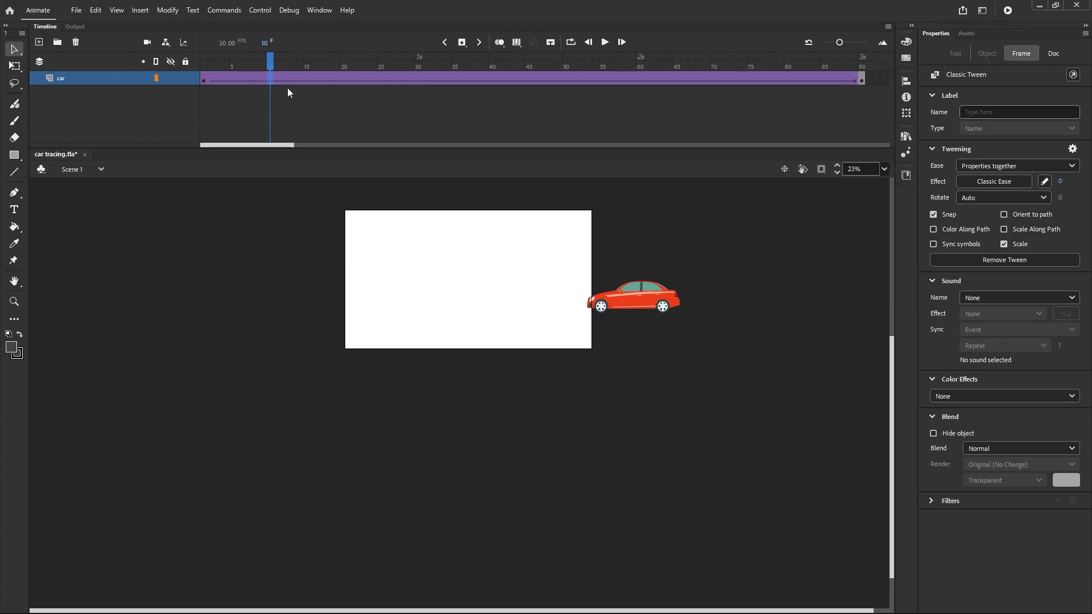
Play the car animation from frame 1 in the timeline, and preview it with Test Movie
left_click_drag(272, 63, 186, 136)
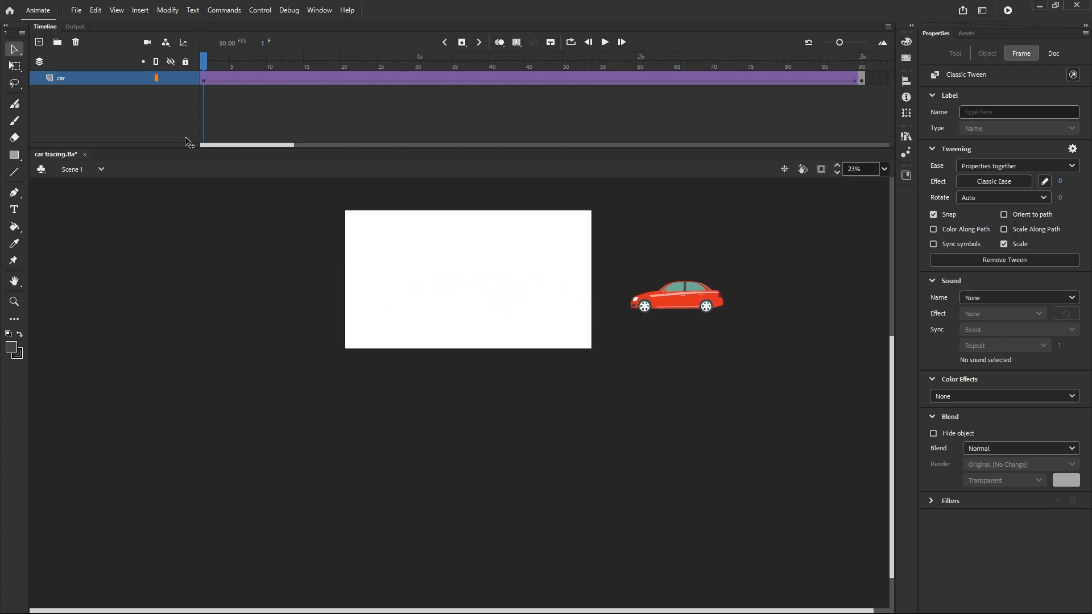
left_click(606, 44)
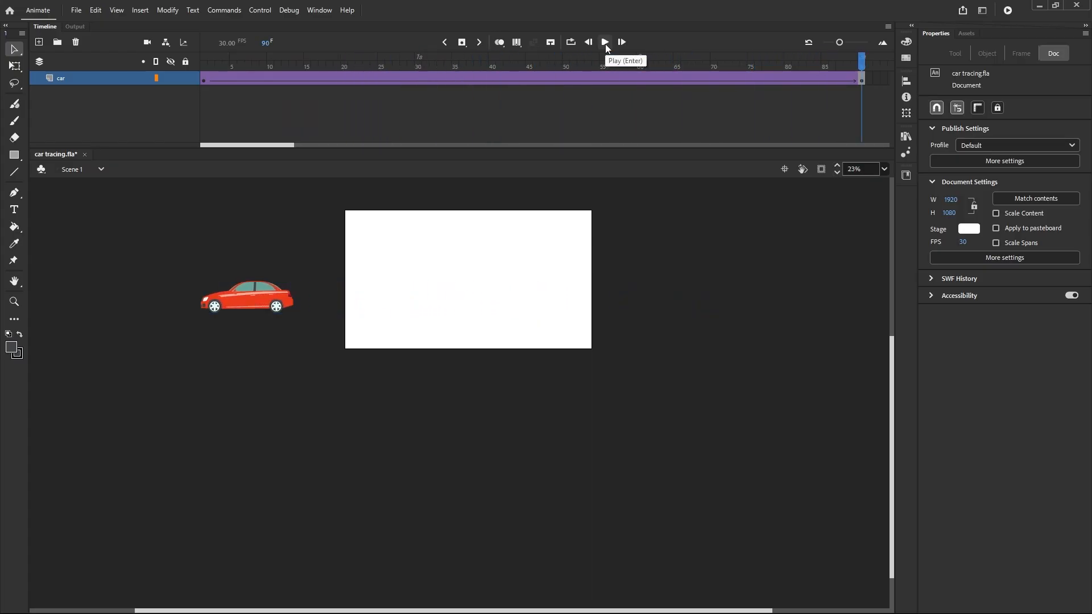
scroll(231, 286, "up", 2)
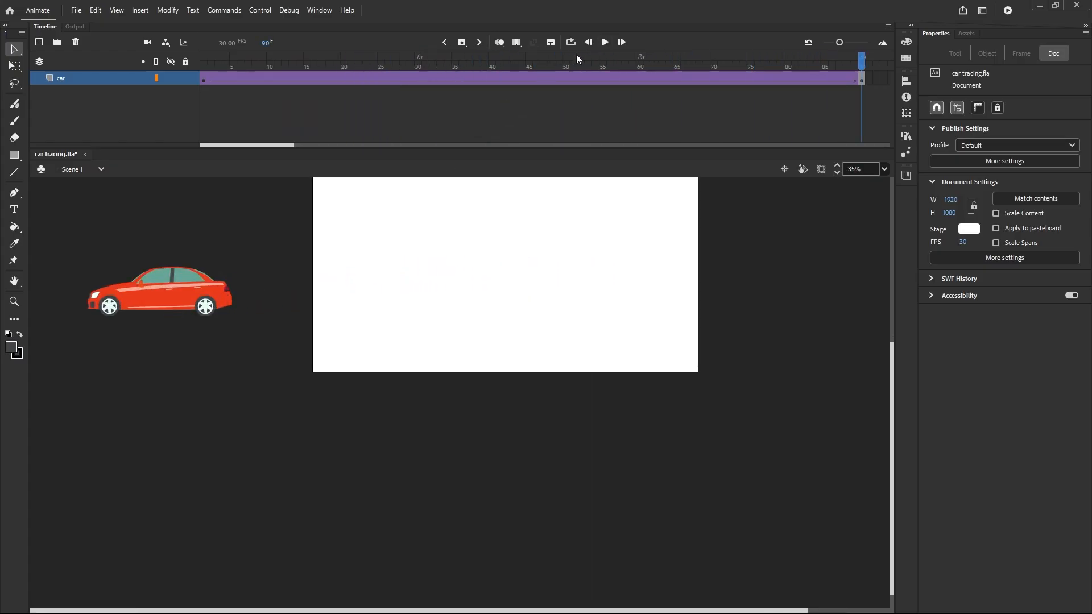
left_click(605, 42)
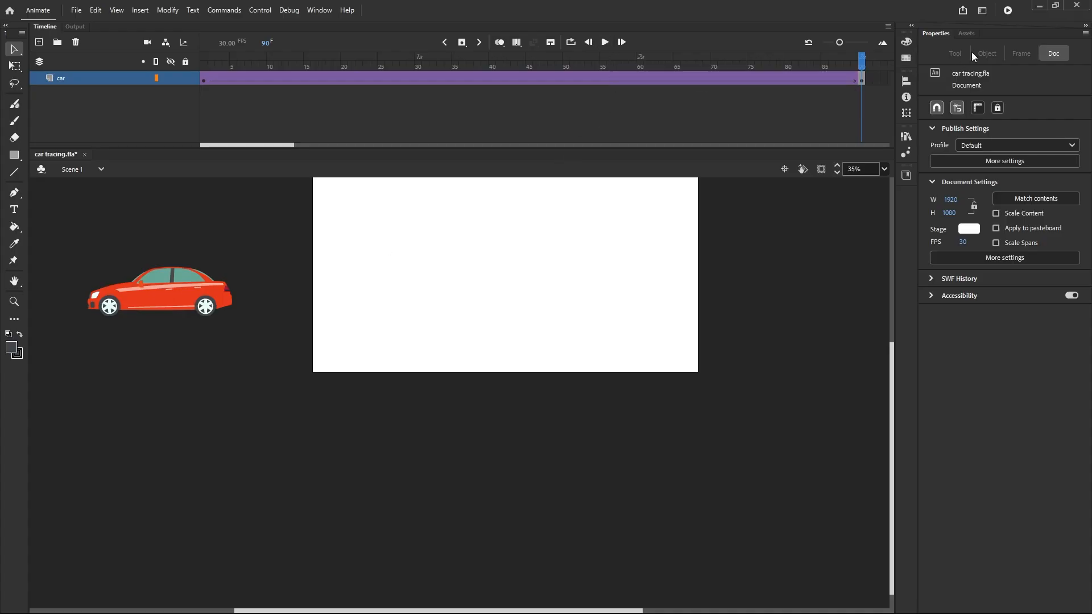
left_click(1008, 12)
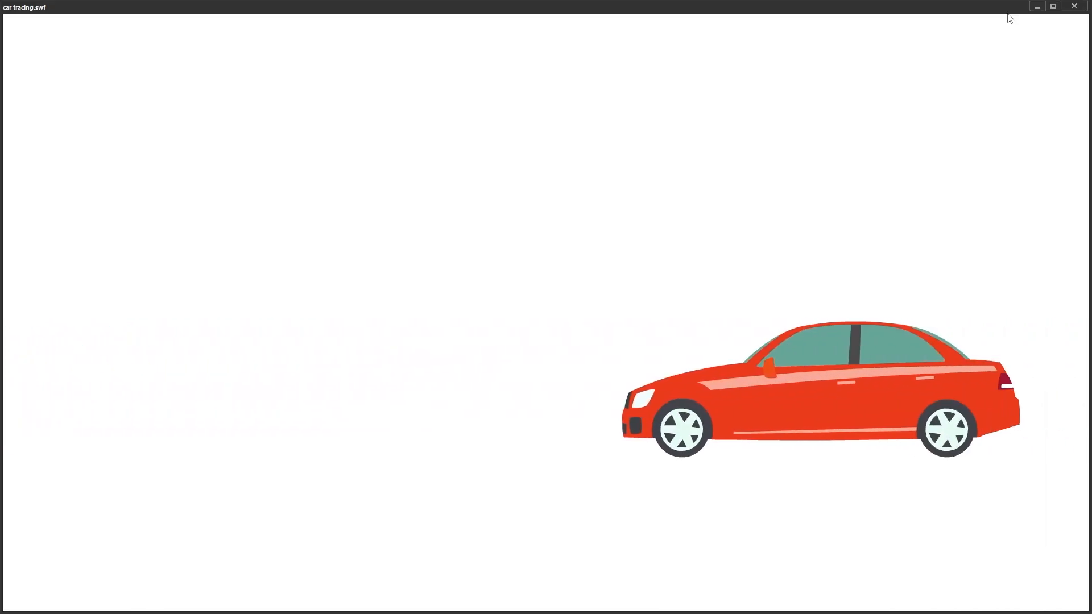
left_click(1074, 5)
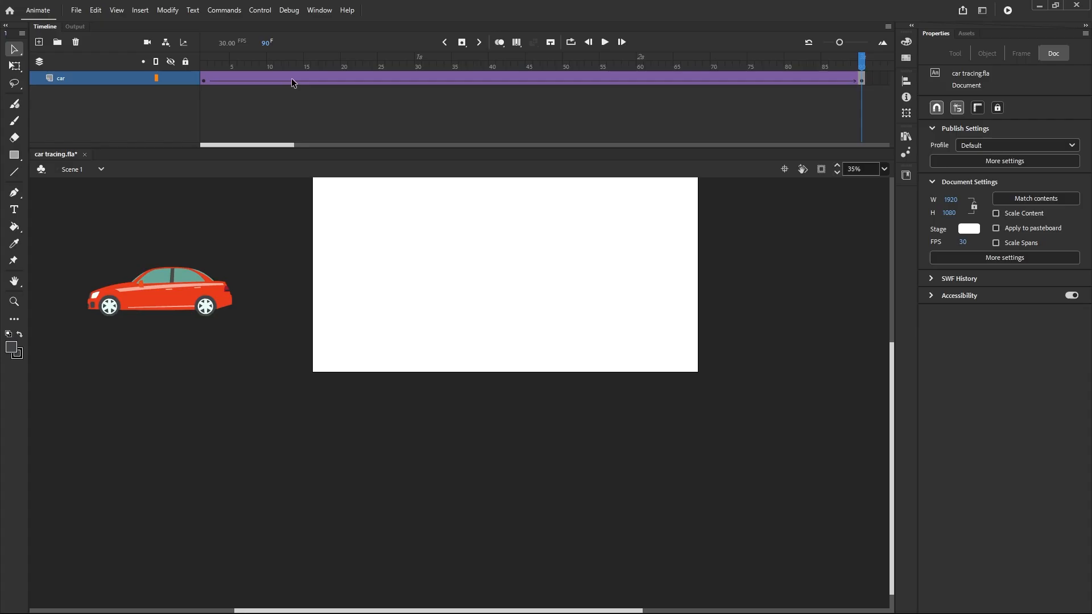
Examine the spacing of the car's motion with onion skinning extended back to frame 1, and turn onion skinning off
left_click(499, 42)
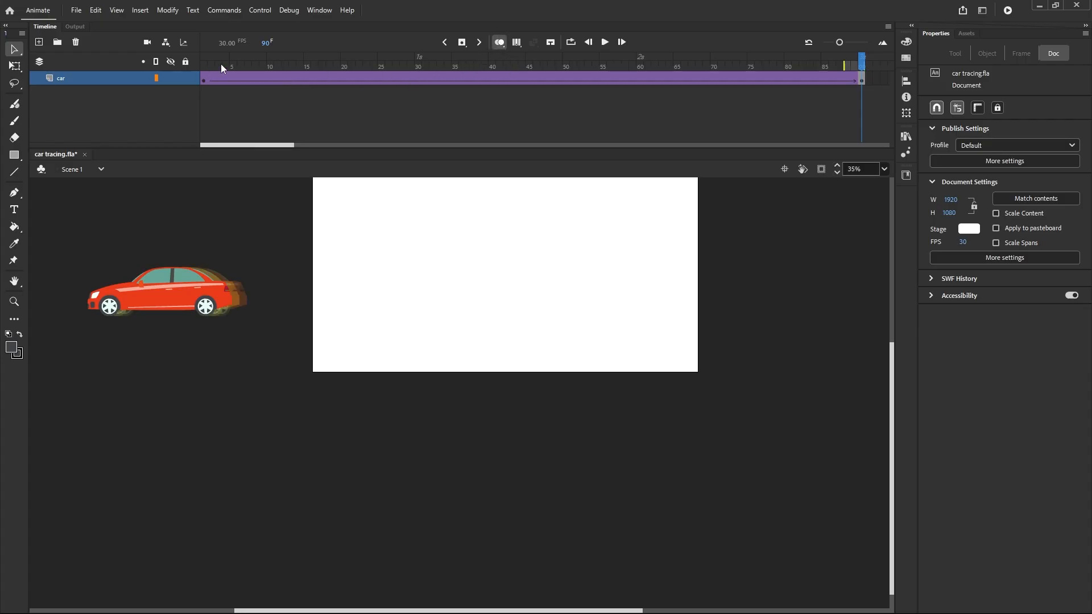
mouse_move(845, 66)
left_mouse_down()
mouse_move(401, 69)
mouse_move(228, 79)
mouse_move(200, 94)
left_mouse_up()
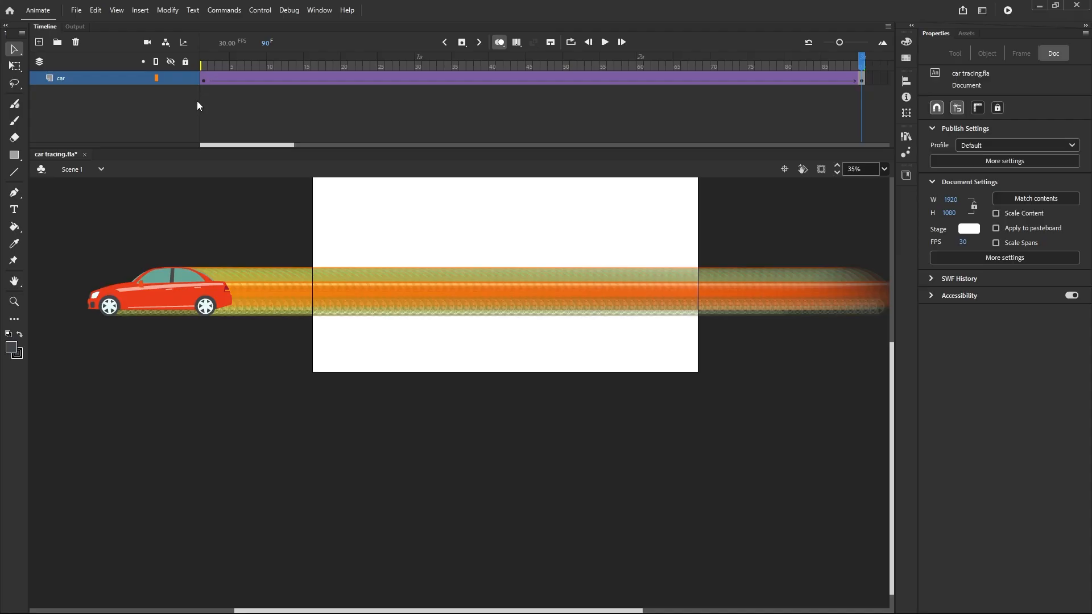
scroll(228, 291, "up", 5)
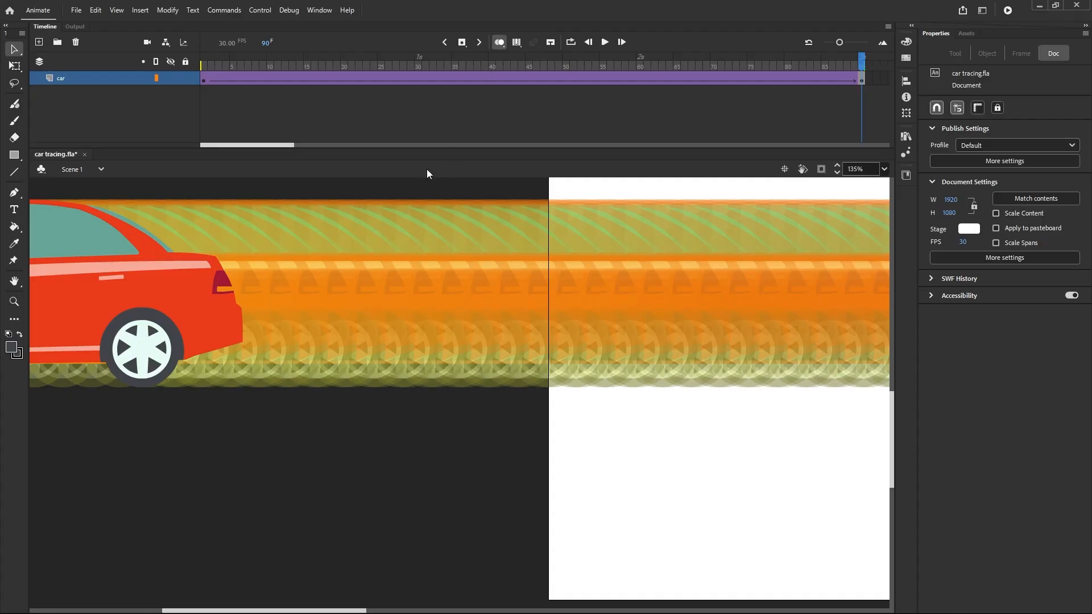
left_click(498, 42)
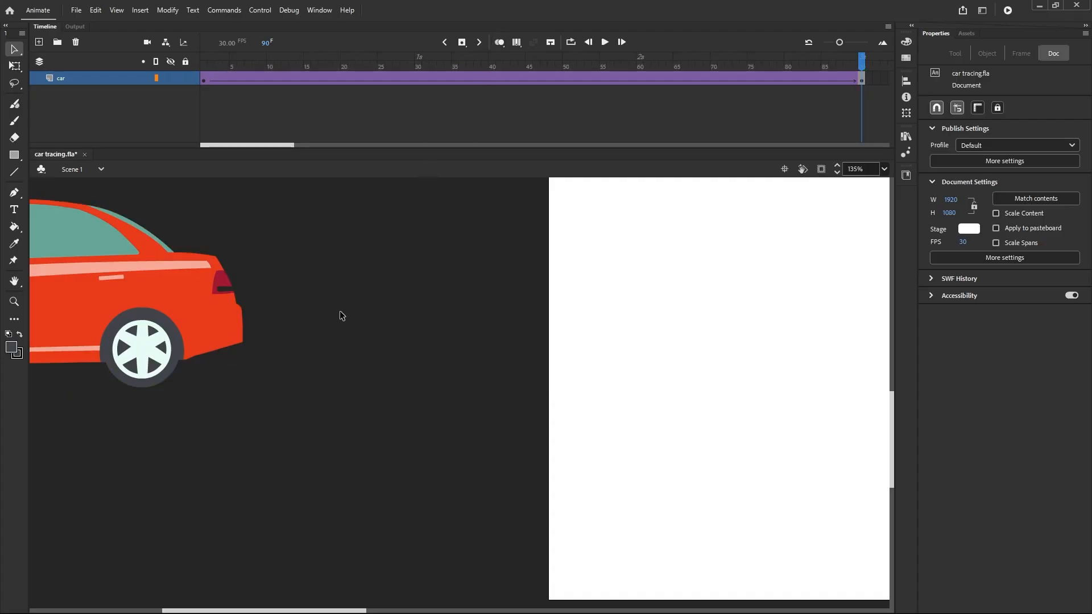
Set the easing effect of the car's classic tween to Quad Ease-In-Out
scroll(341, 316, "down", 2)
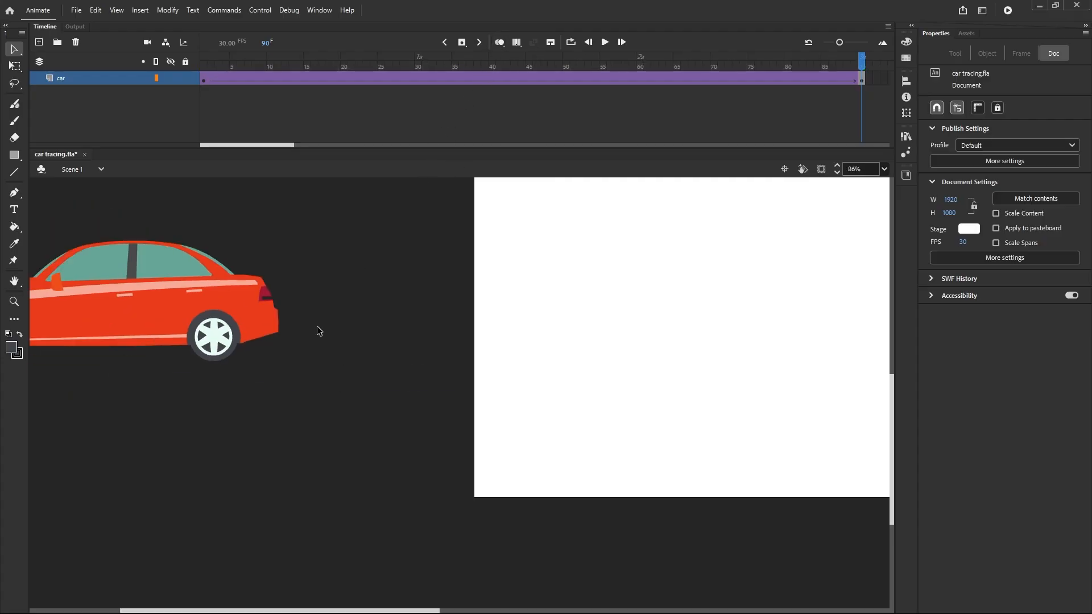
scroll(319, 331, "down", 3)
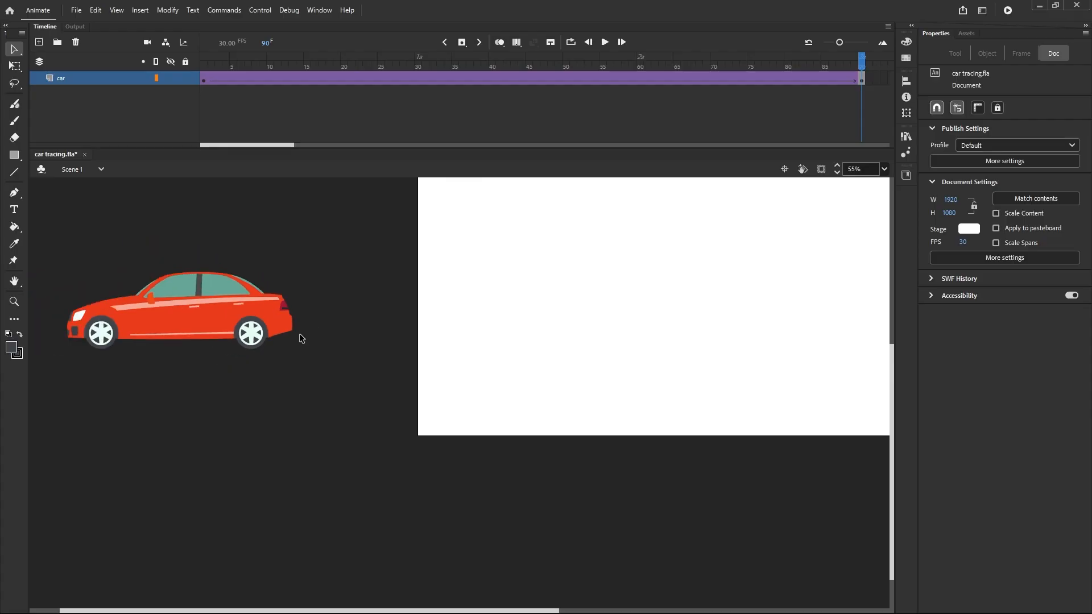
scroll(300, 333, "down", 1)
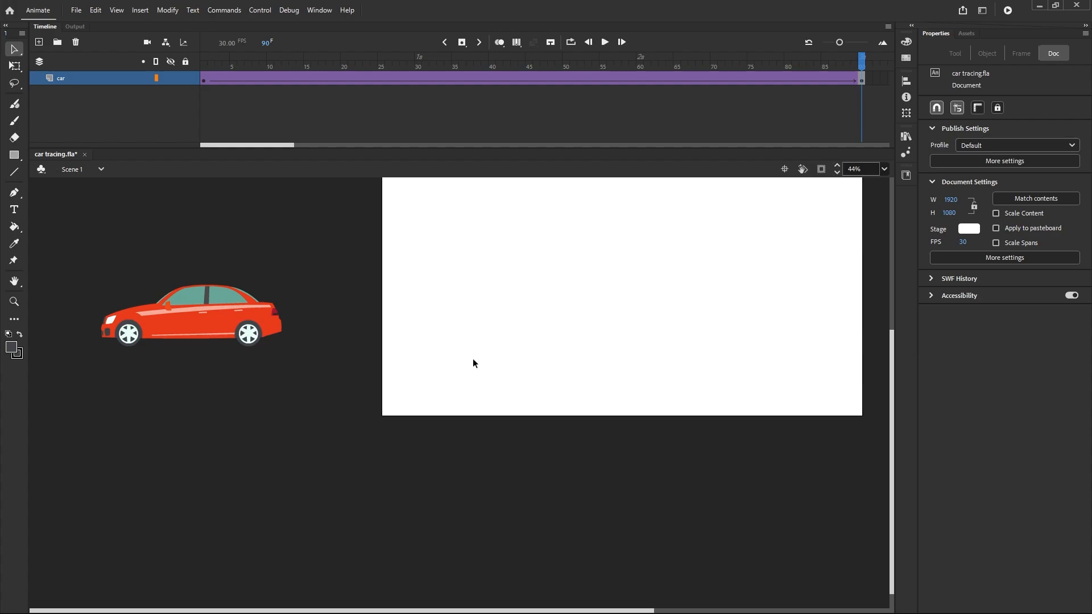
scroll(282, 362, "down", 2)
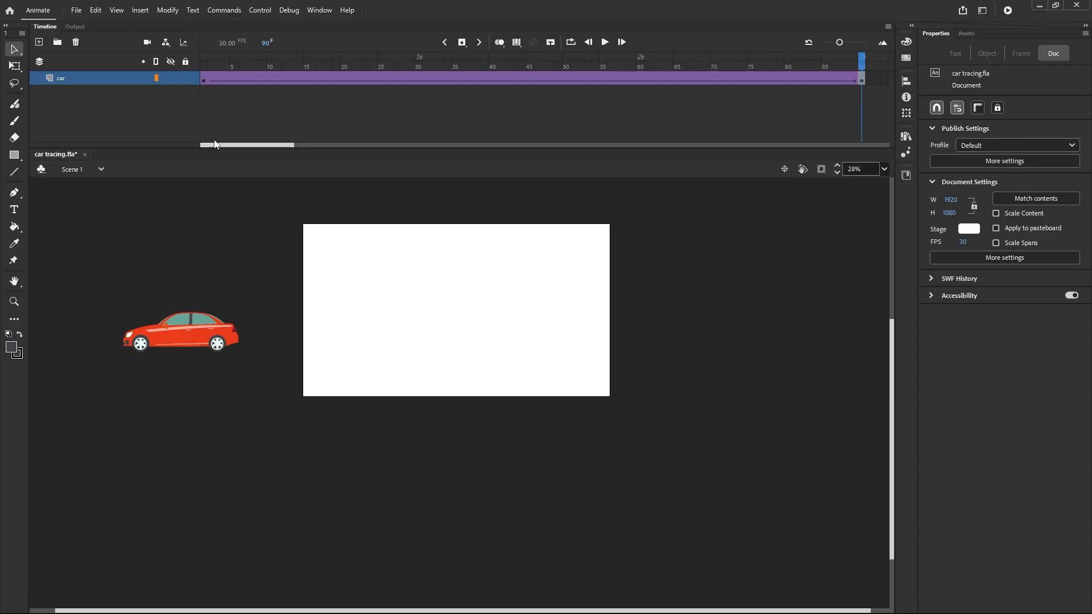
left_click(203, 80)
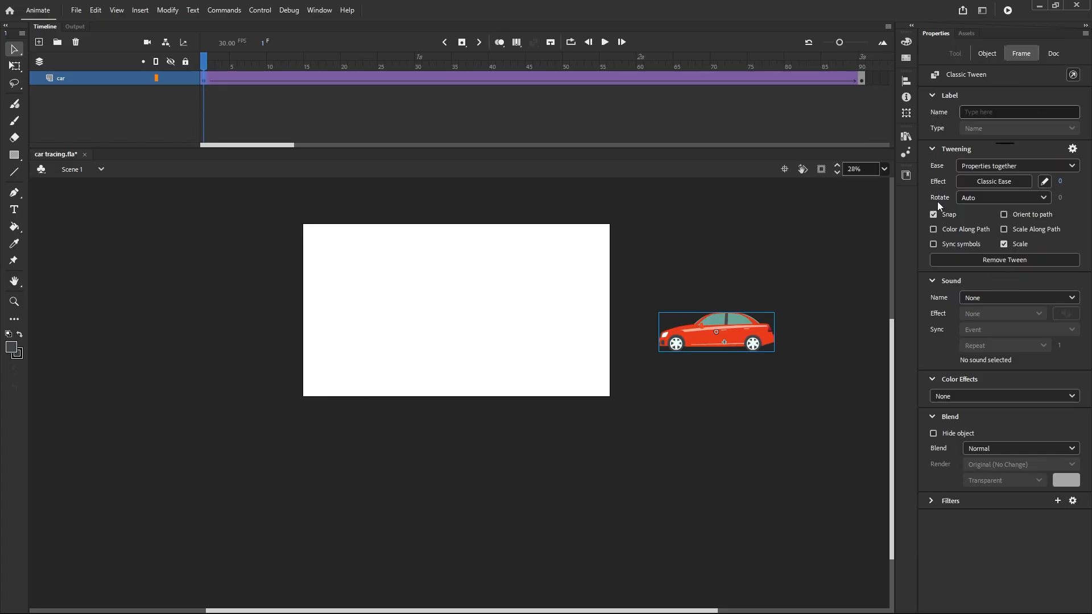
left_click(1002, 183)
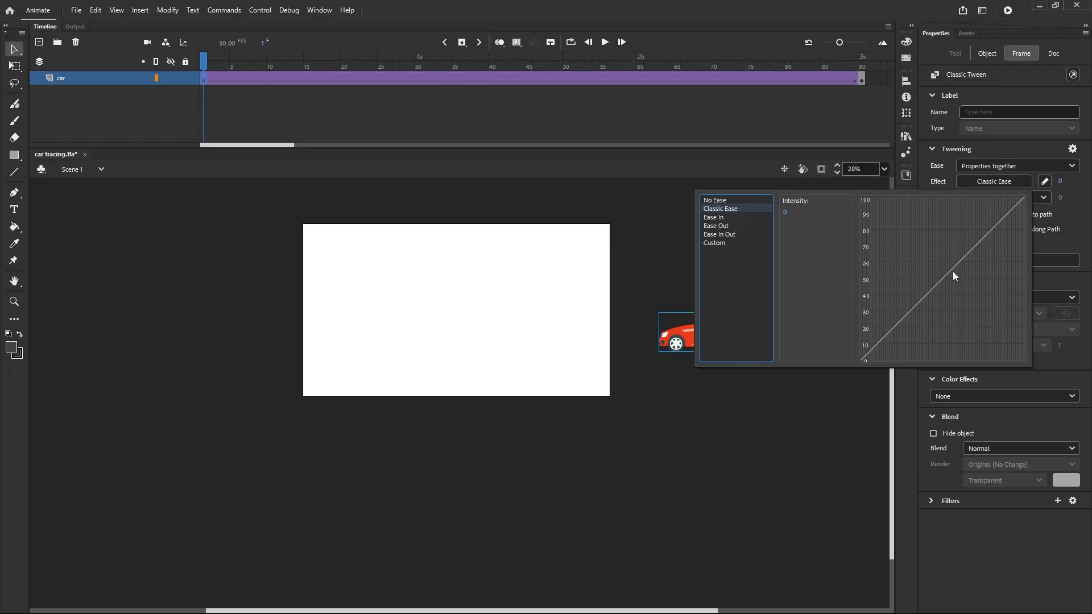
left_click(721, 219)
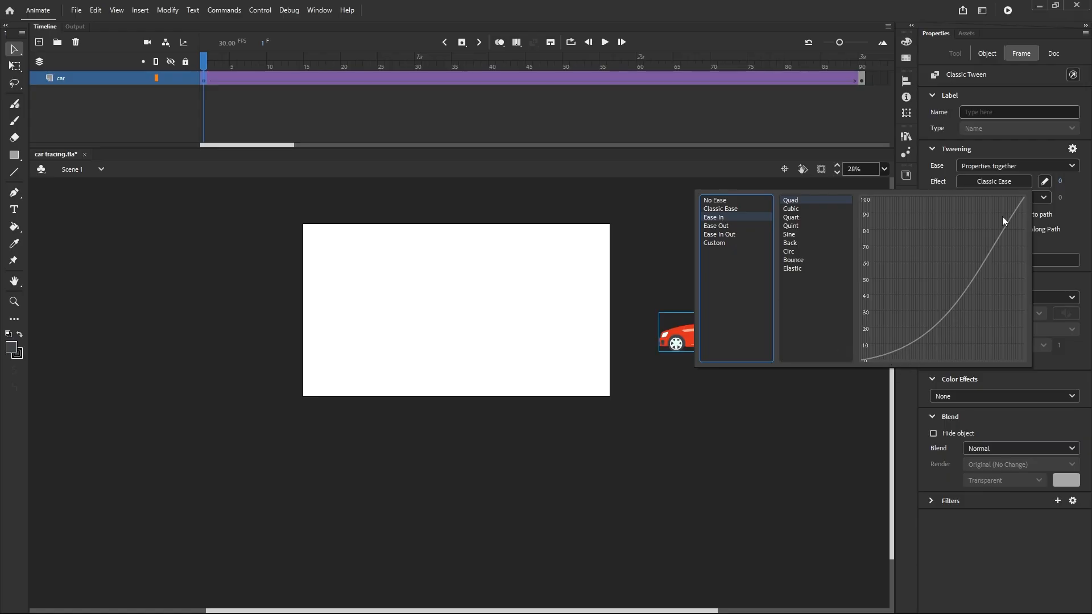
left_click(722, 229)
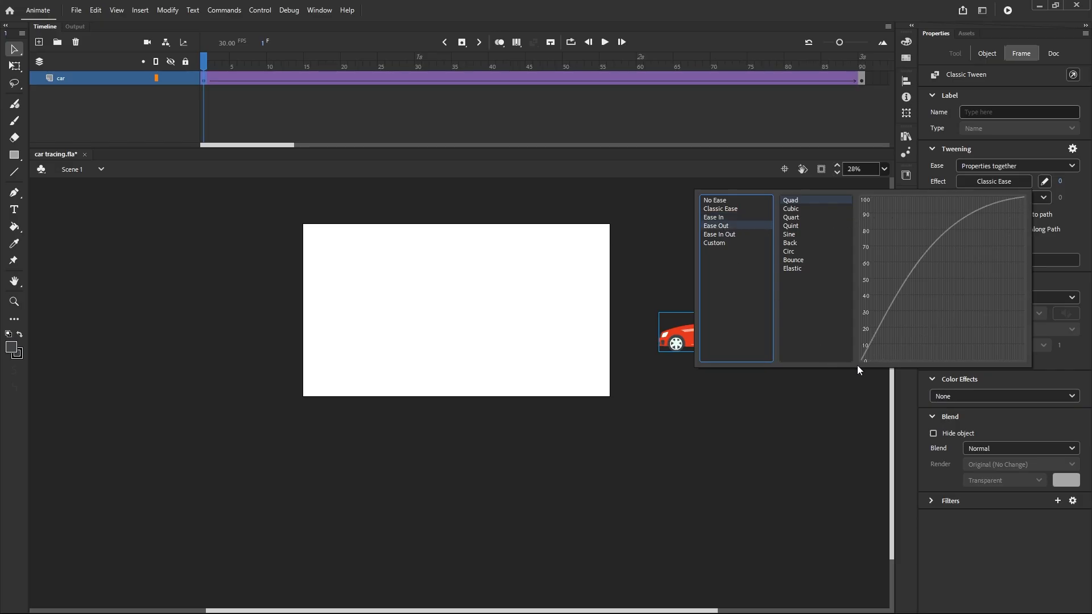
left_click(735, 234)
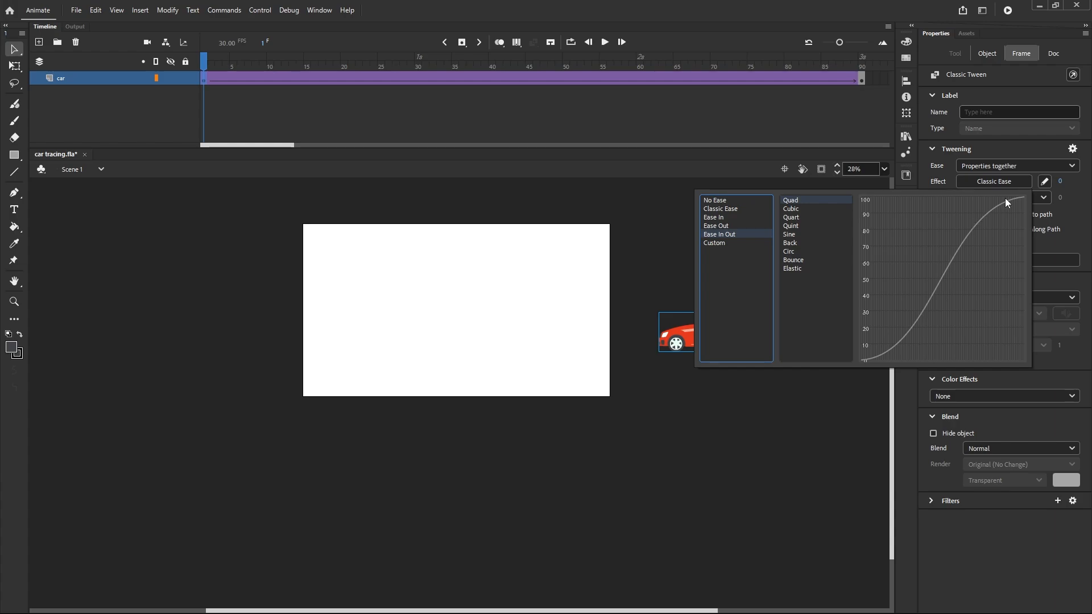
double_click(794, 203)
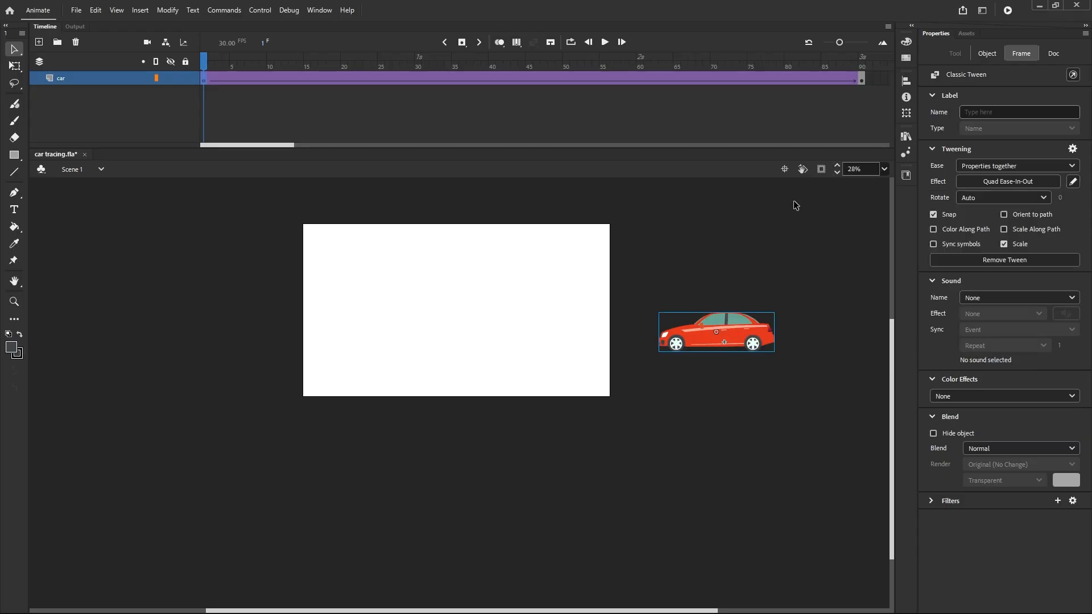
Preview the eased car animation in a maximized Test Movie window, and close the preview
left_click(1007, 10)
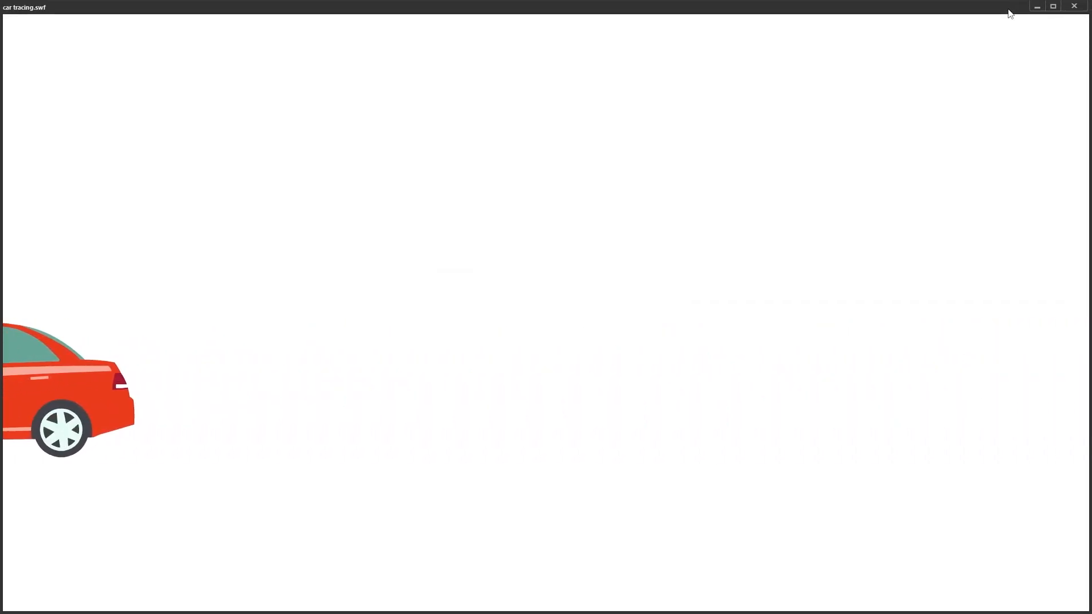
double_click(1002, 13)
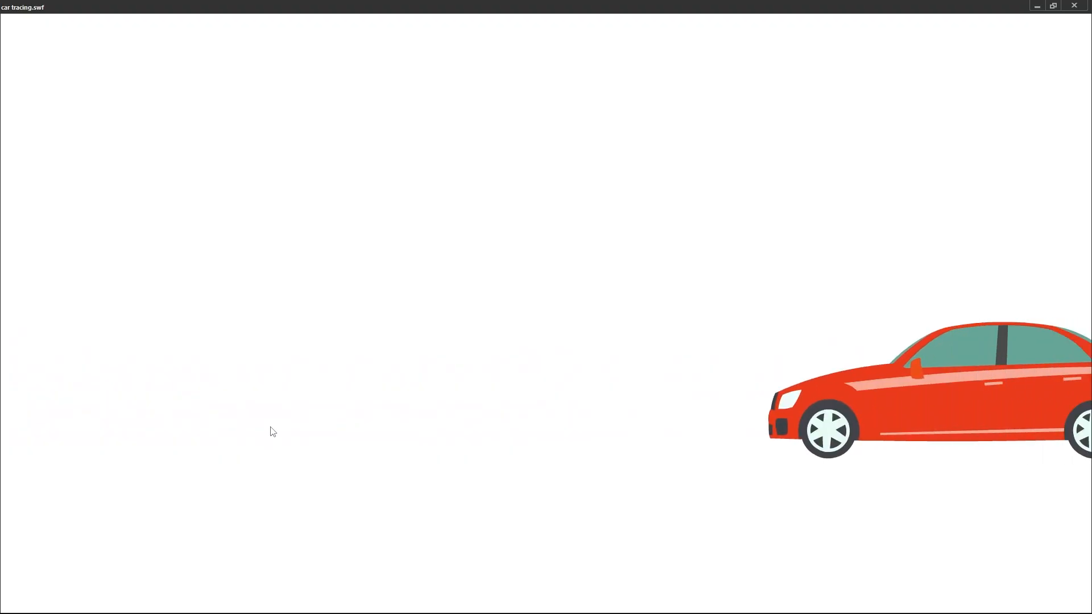
left_click(1073, 6)
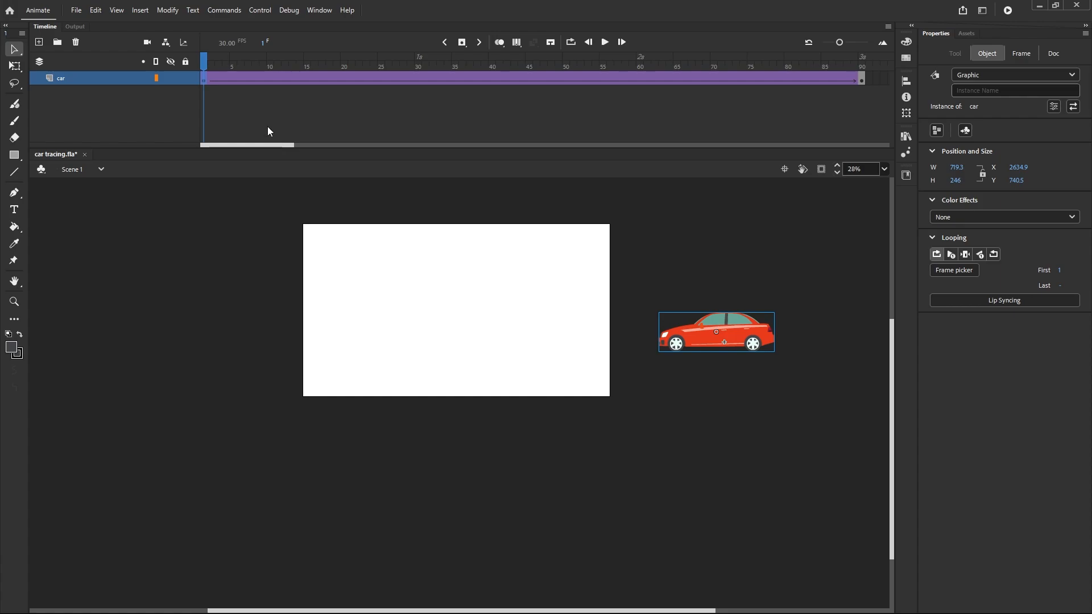
Scrub the timeline from frame 1 to frame 44 and examine the car and its wheels in the middle of the stage
left_click_drag(202, 69, 204, 131)
left_click(252, 182)
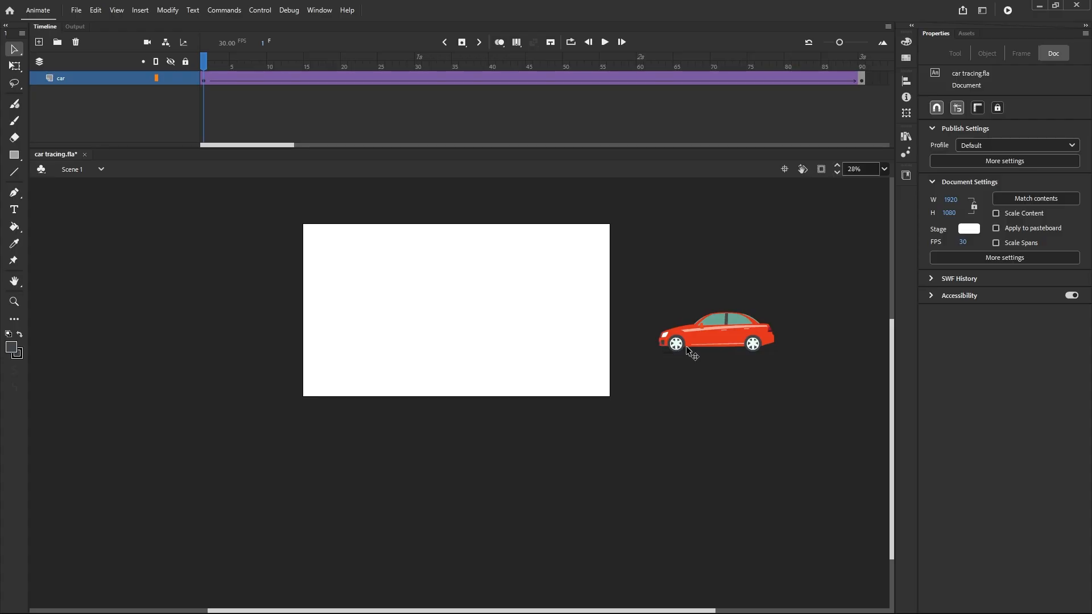
left_click(205, 83)
left_click_drag(202, 65, 523, 147)
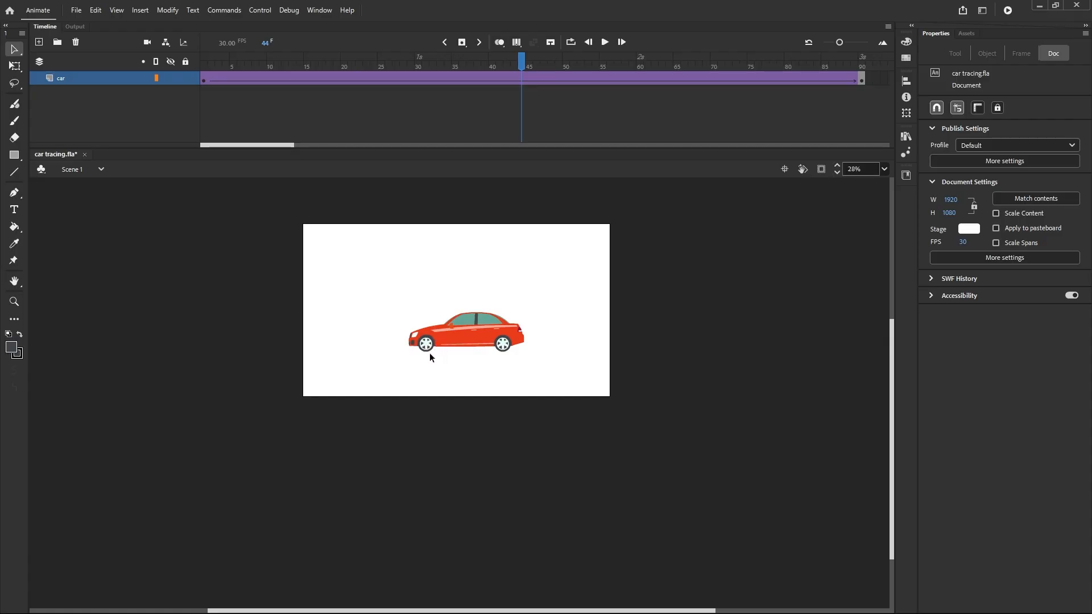
scroll(431, 352, "up", 2)
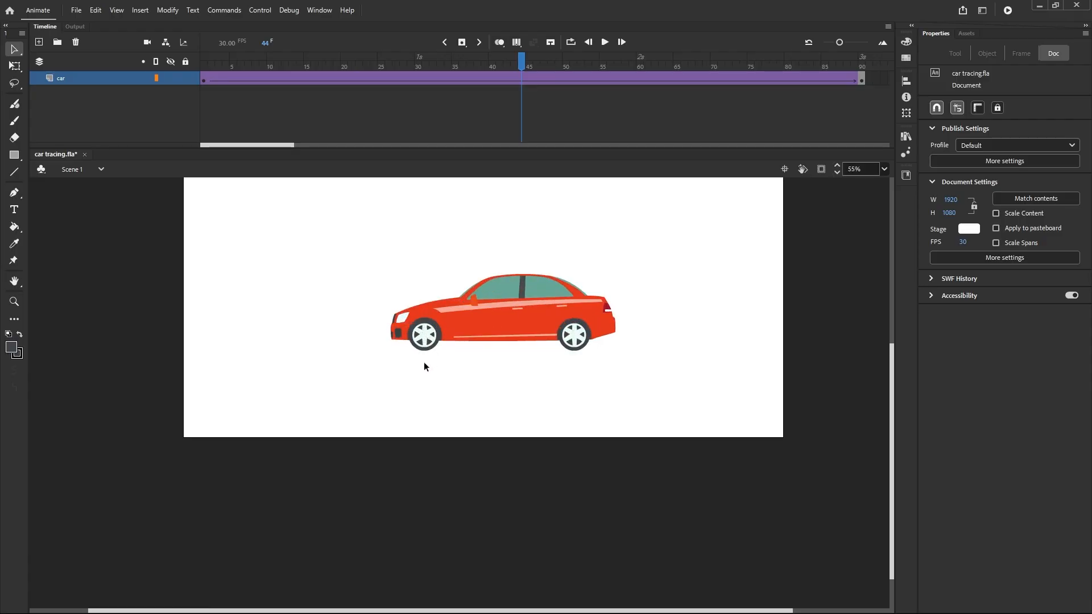